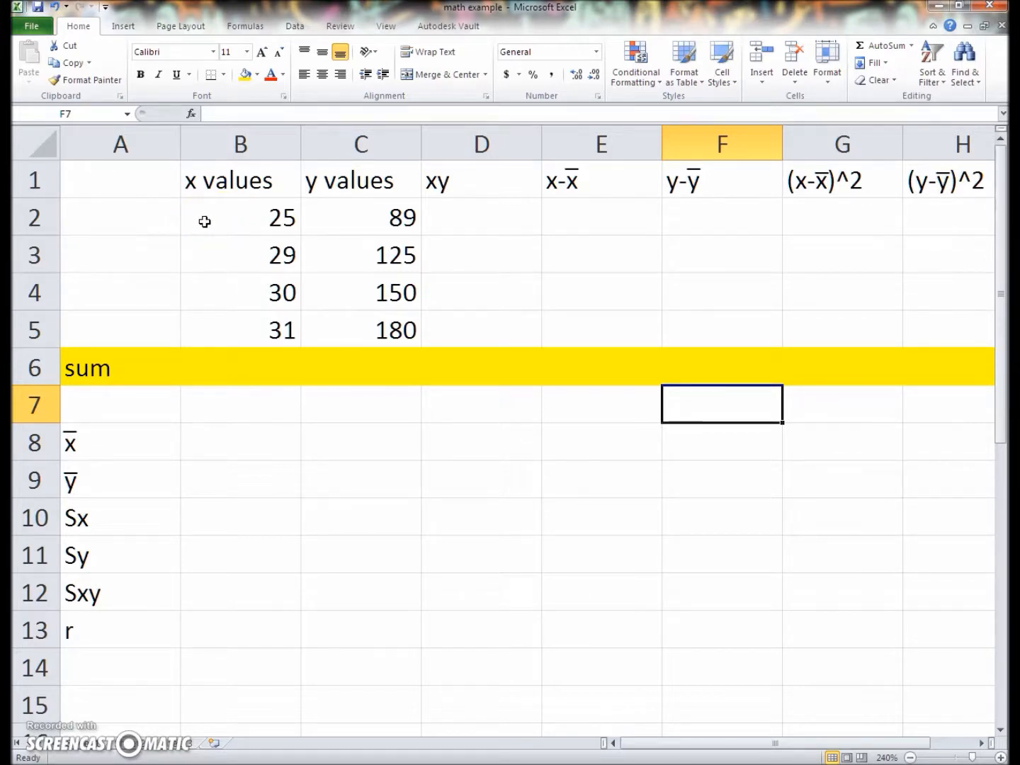
# View the fill color choices available for the sum row from A6 through H6
pyautogui.click(124, 374)
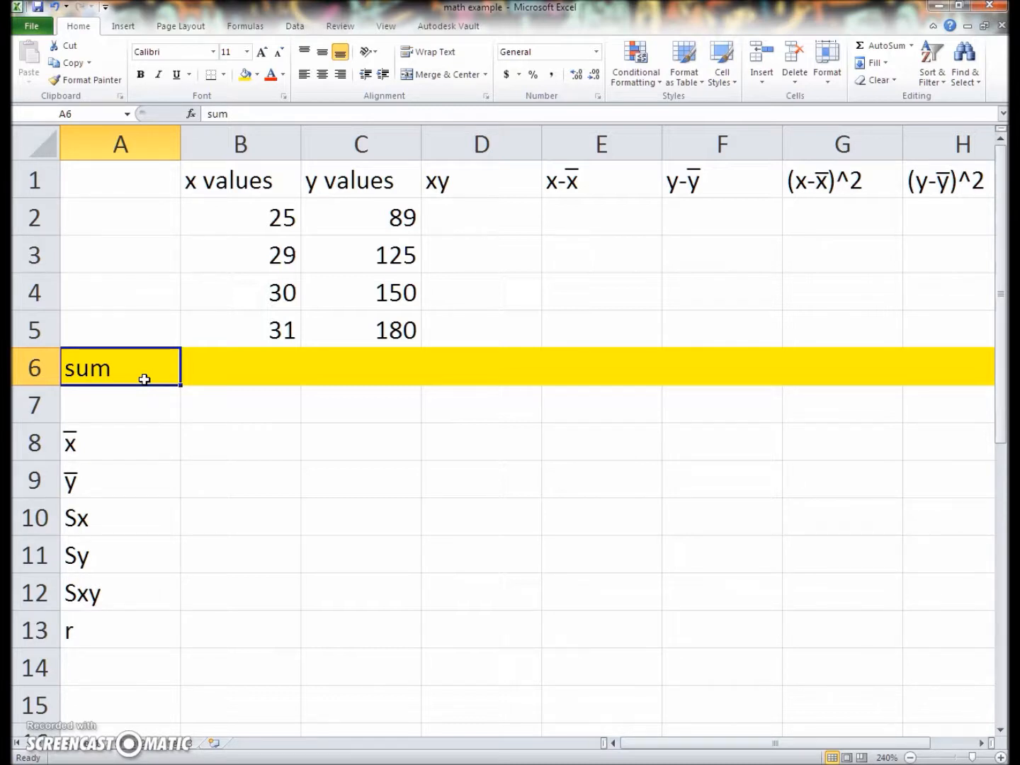
pyautogui.moveTo(144, 380); pyautogui.dragTo(966, 379)
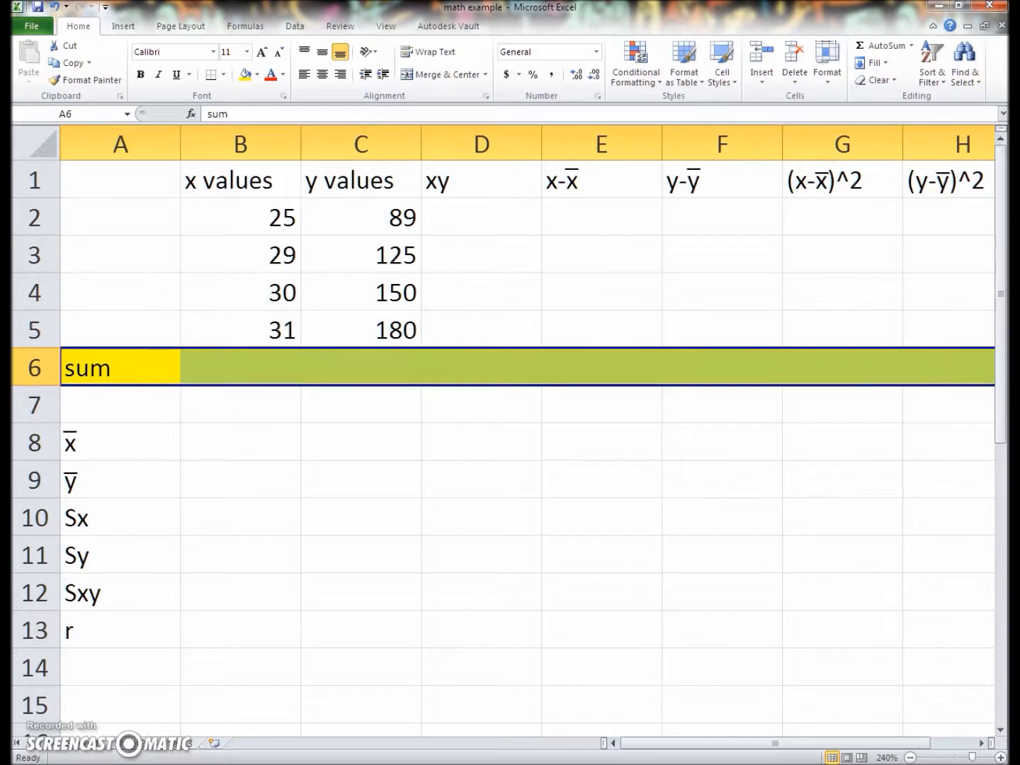
pyautogui.click(245, 74)
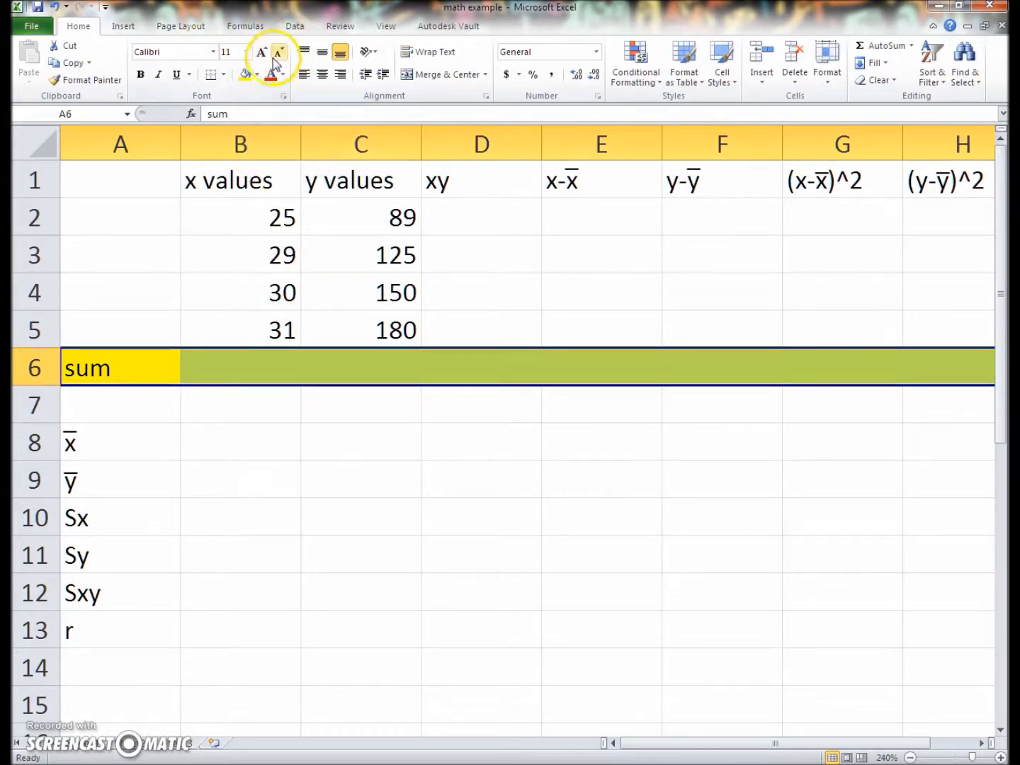
pyautogui.click(256, 74)
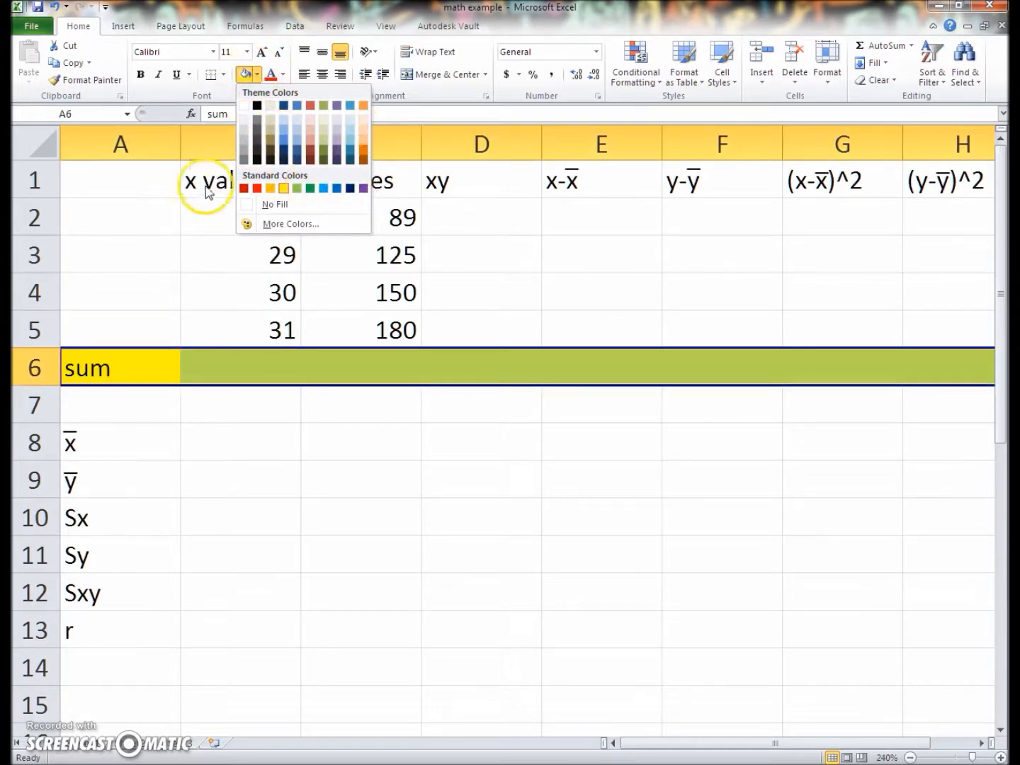
pyautogui.click(190, 258)
# Total the x values in B6 with the Sum function over B2:B5
pyautogui.click(194, 366)
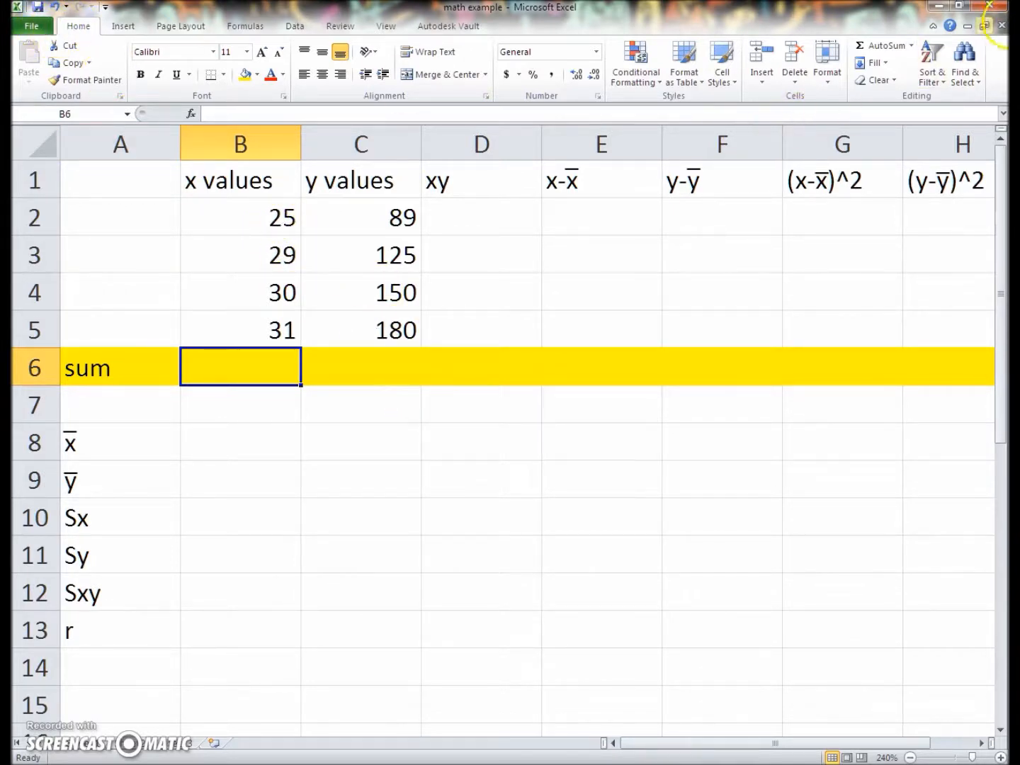
pyautogui.click(912, 46)
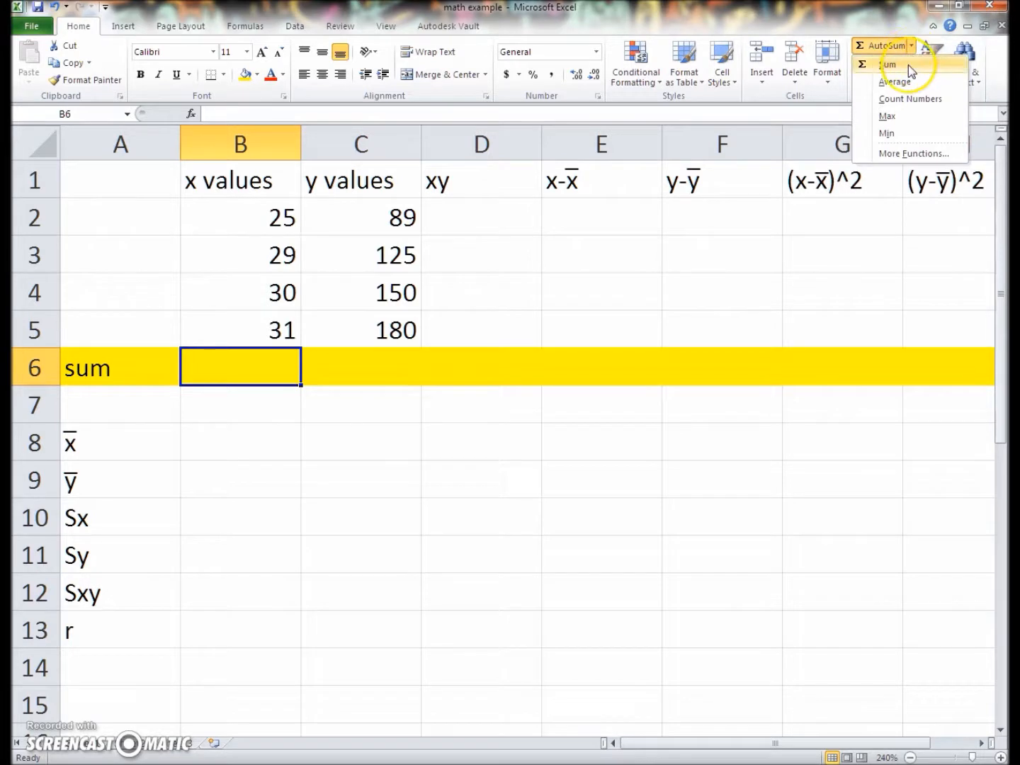
pyautogui.click(907, 64)
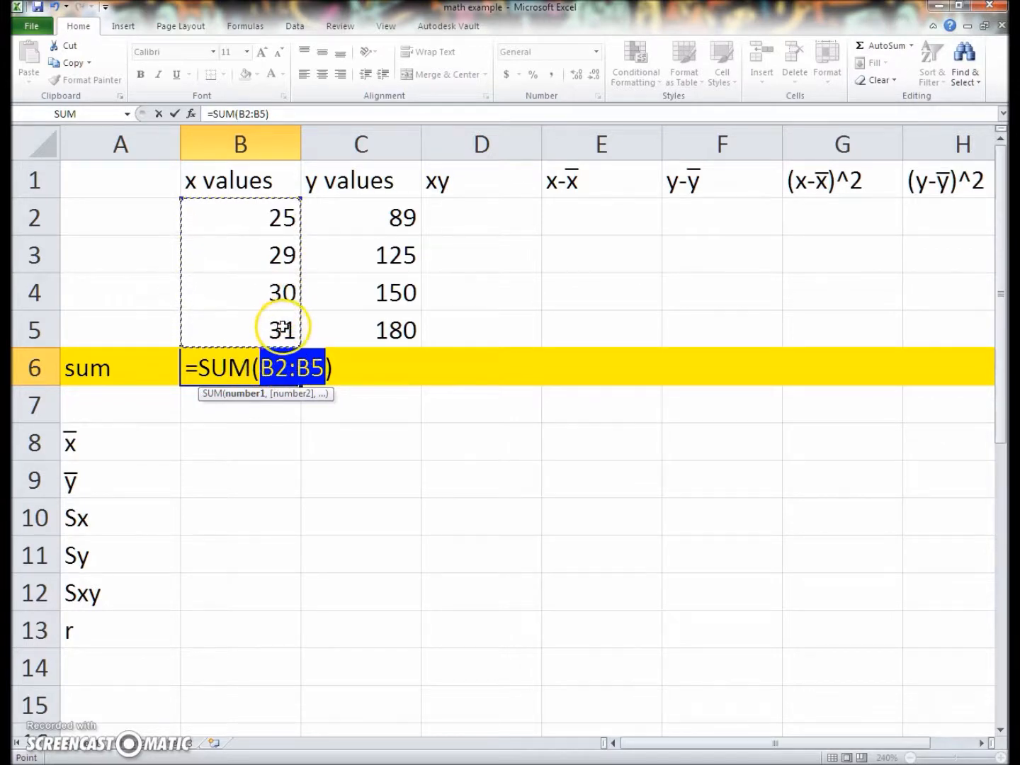
pyautogui.press('Return')
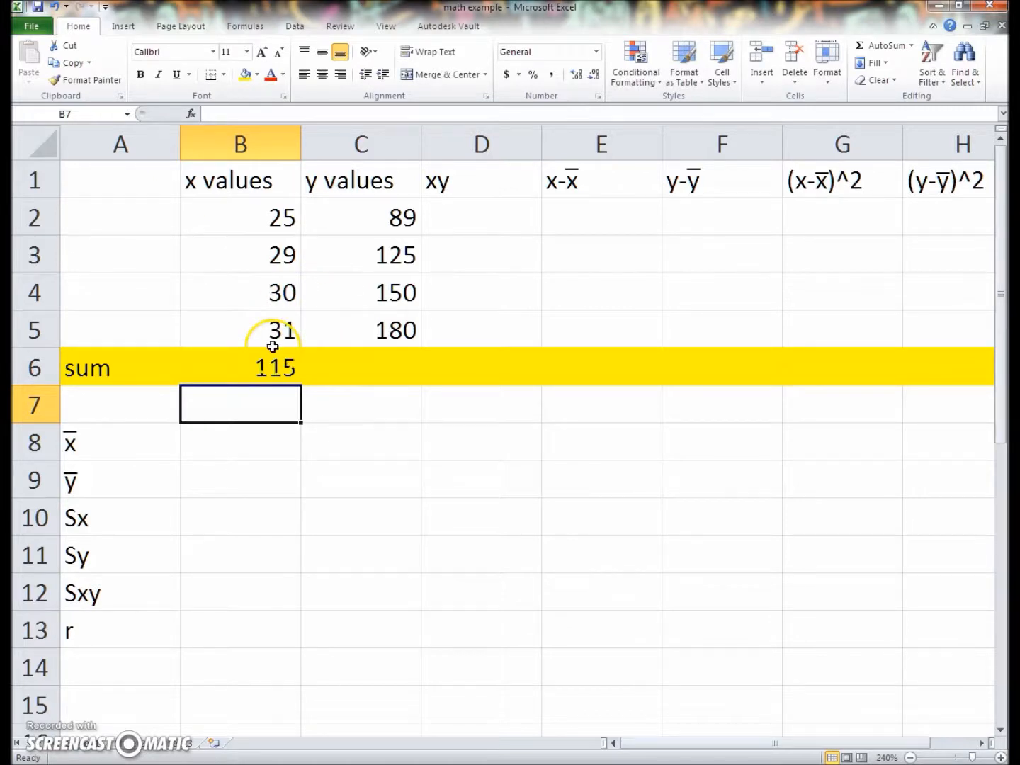
# Copy the sum formula from B6 across to C6 to total the y values
pyautogui.click(274, 359)
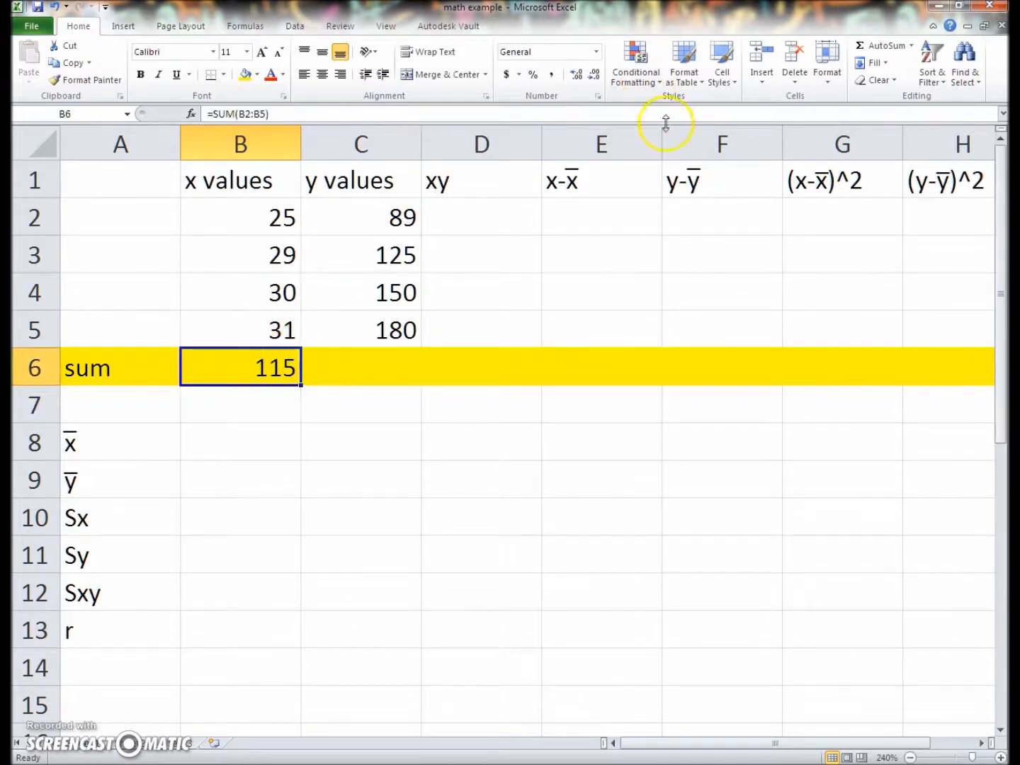
pyautogui.click(302, 386)
pyautogui.click(301, 386)
pyautogui.moveTo(302, 386); pyautogui.dragTo(380, 371)
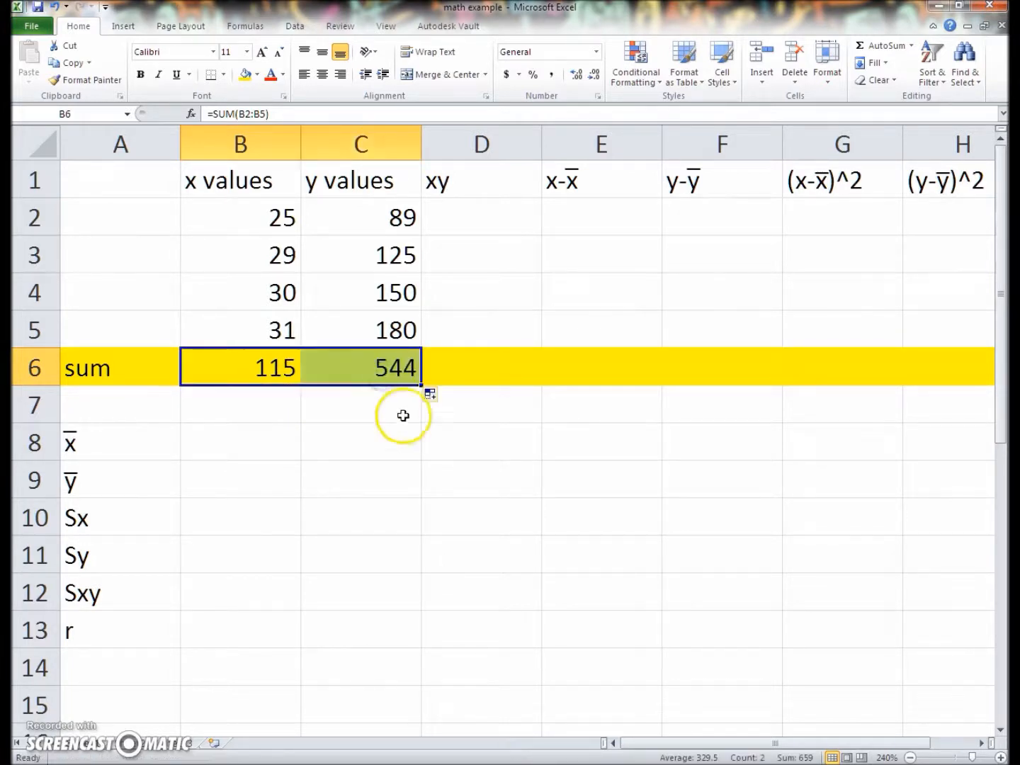
pyautogui.click(370, 432)
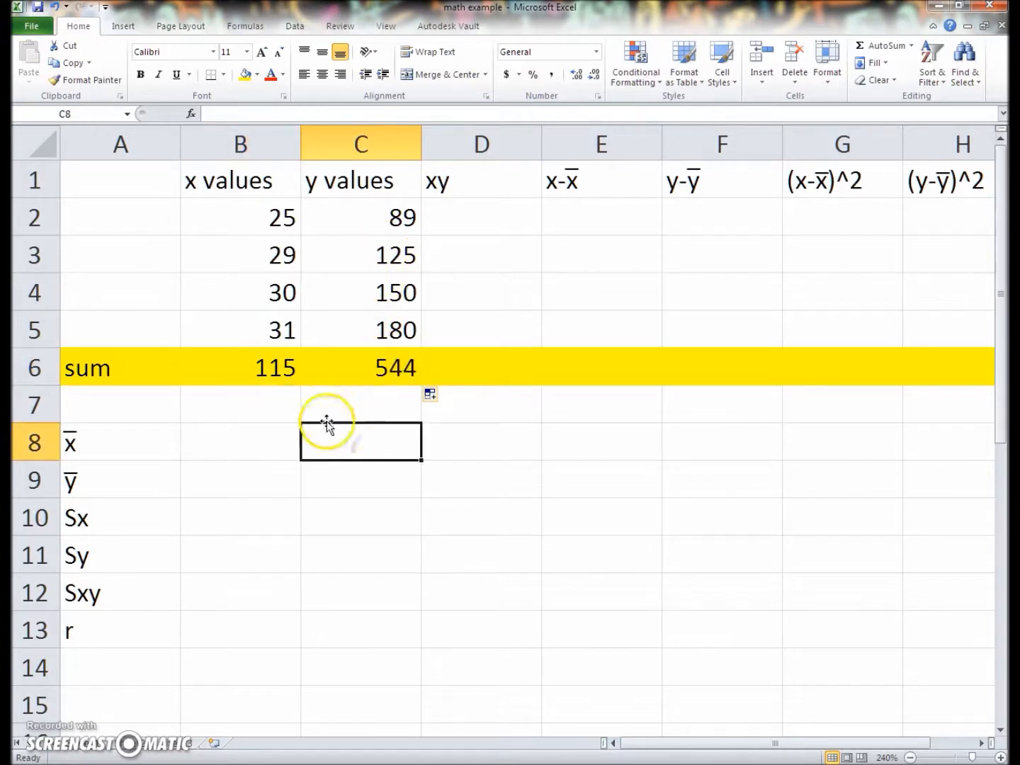
# Inspect the sum formula in C6 and the cell range it references
pyautogui.click(364, 371)
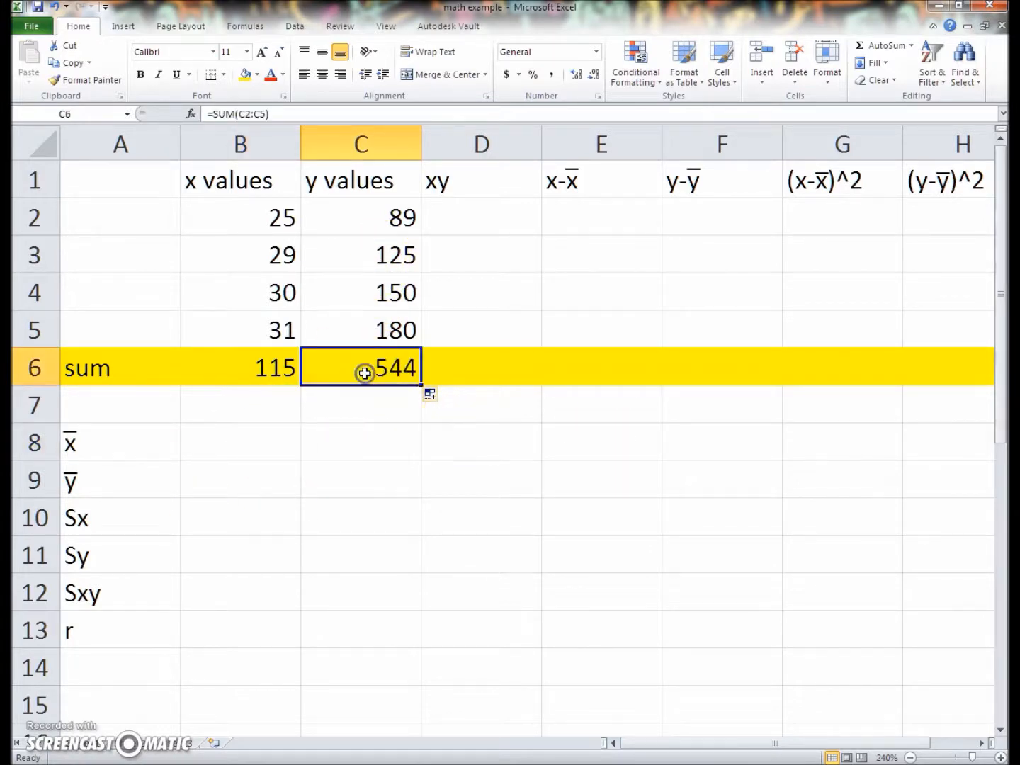
pyautogui.click(239, 115)
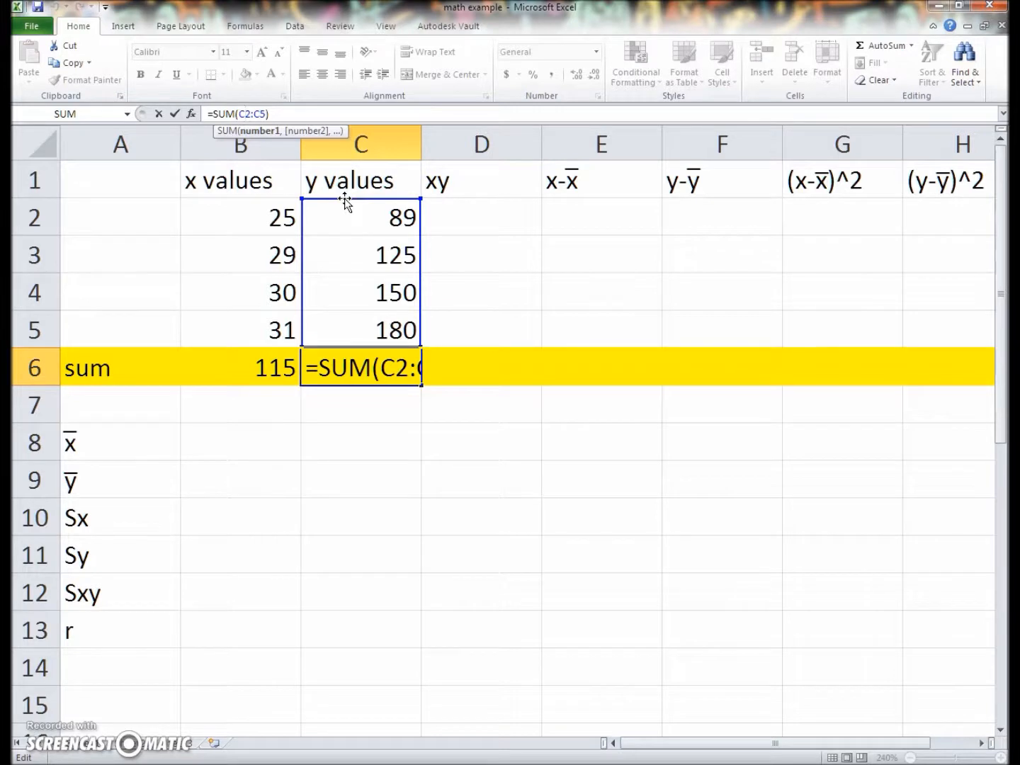
pyautogui.click(251, 114)
# Enter the formula =B2*C2 in D2 to multiply the first x and y values
pyautogui.click(467, 219)
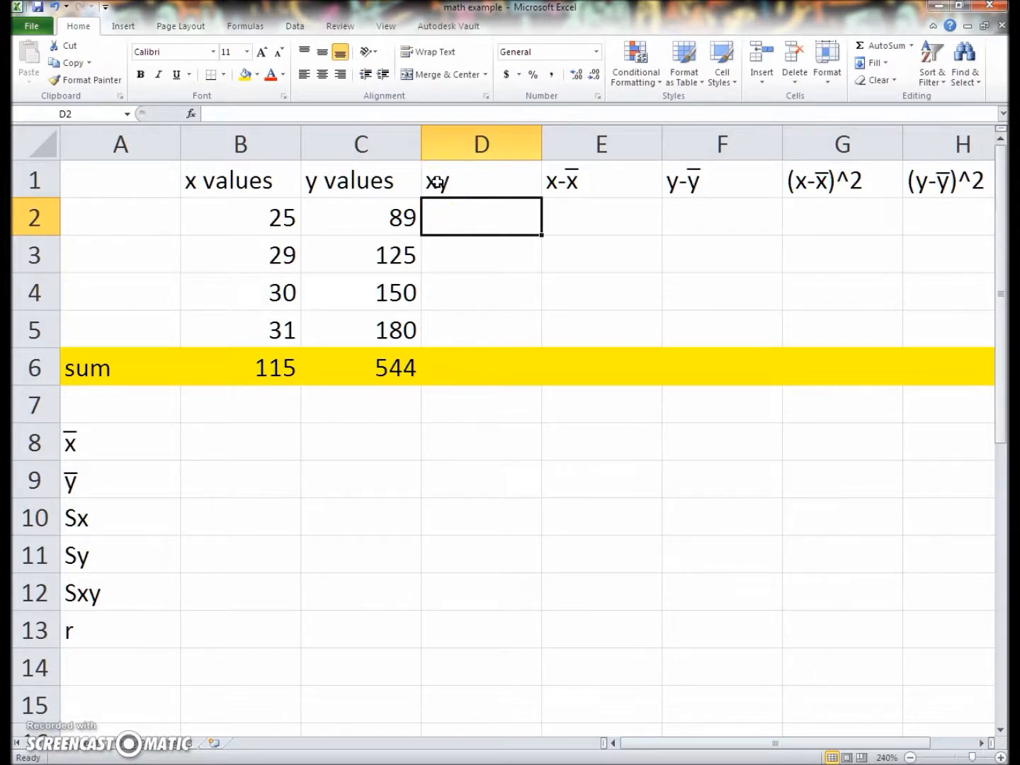
pyautogui.write('=')
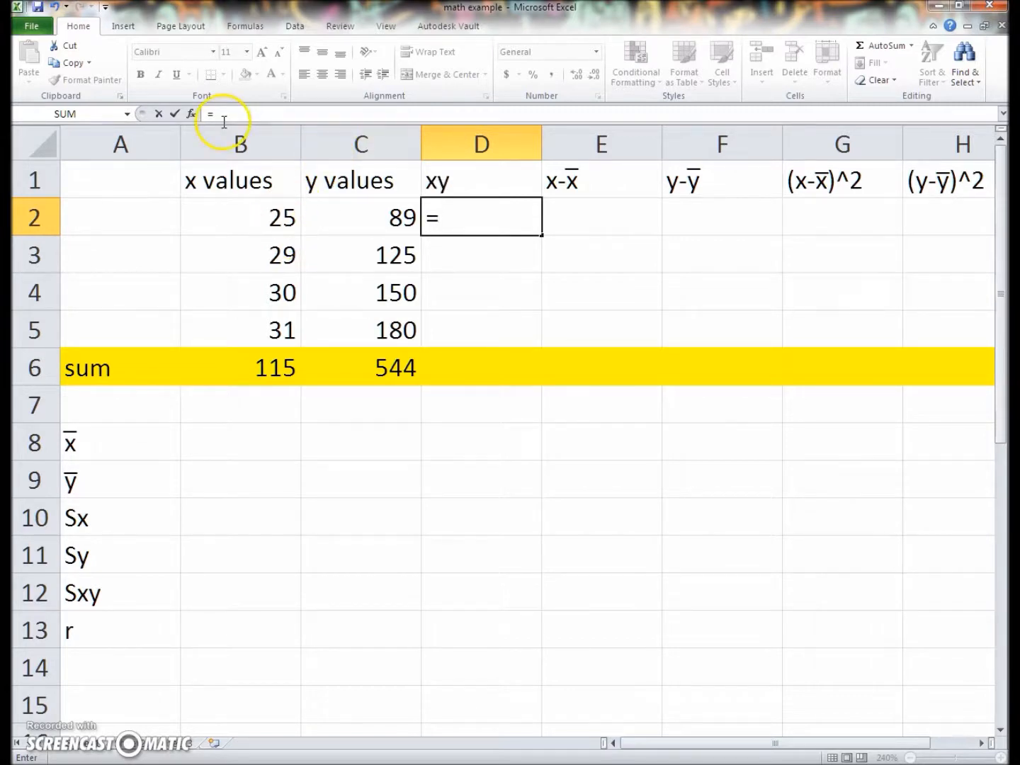
pyautogui.click(242, 227)
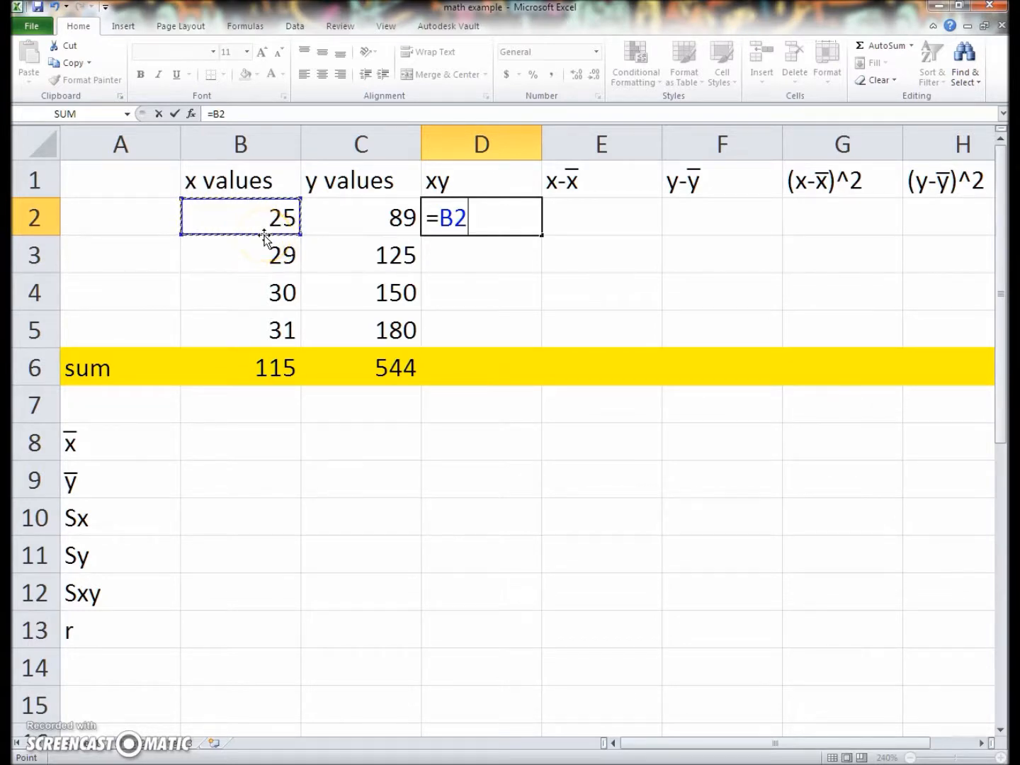
pyautogui.write('*')
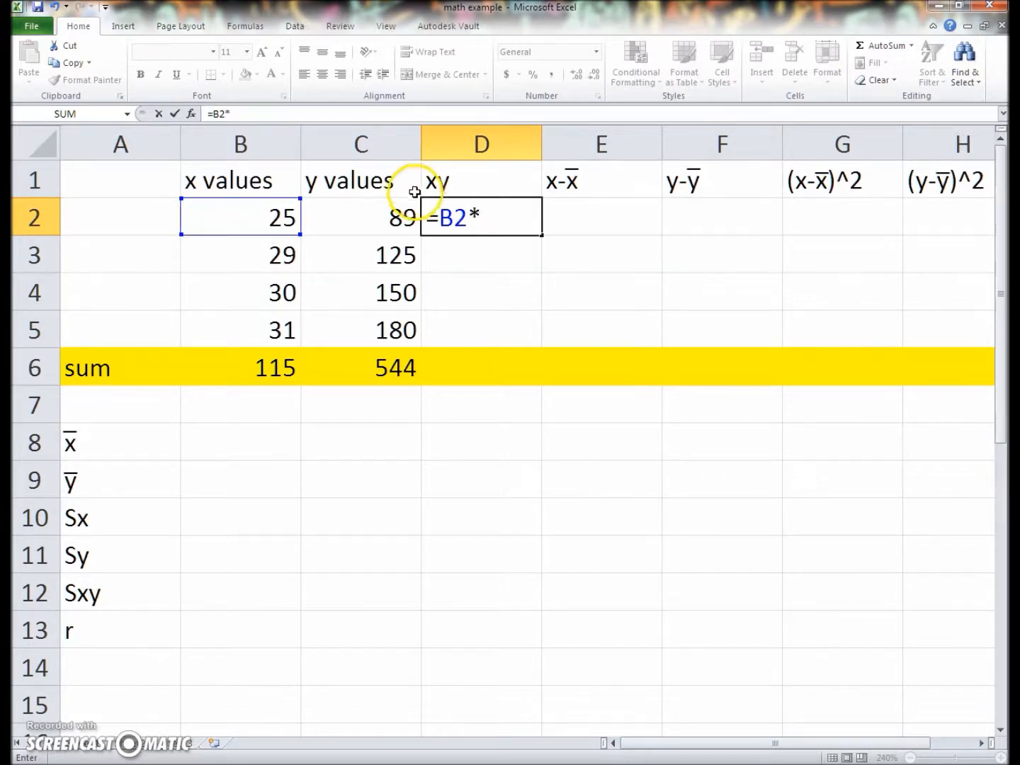
pyautogui.click(340, 229)
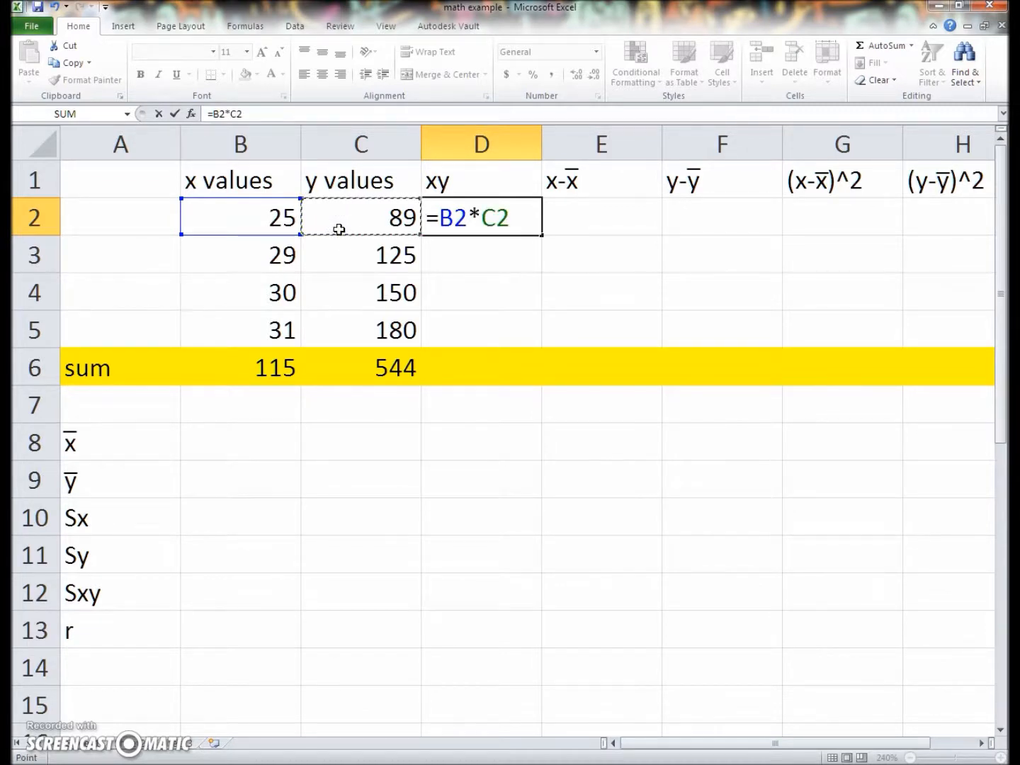
pyautogui.press('Return')
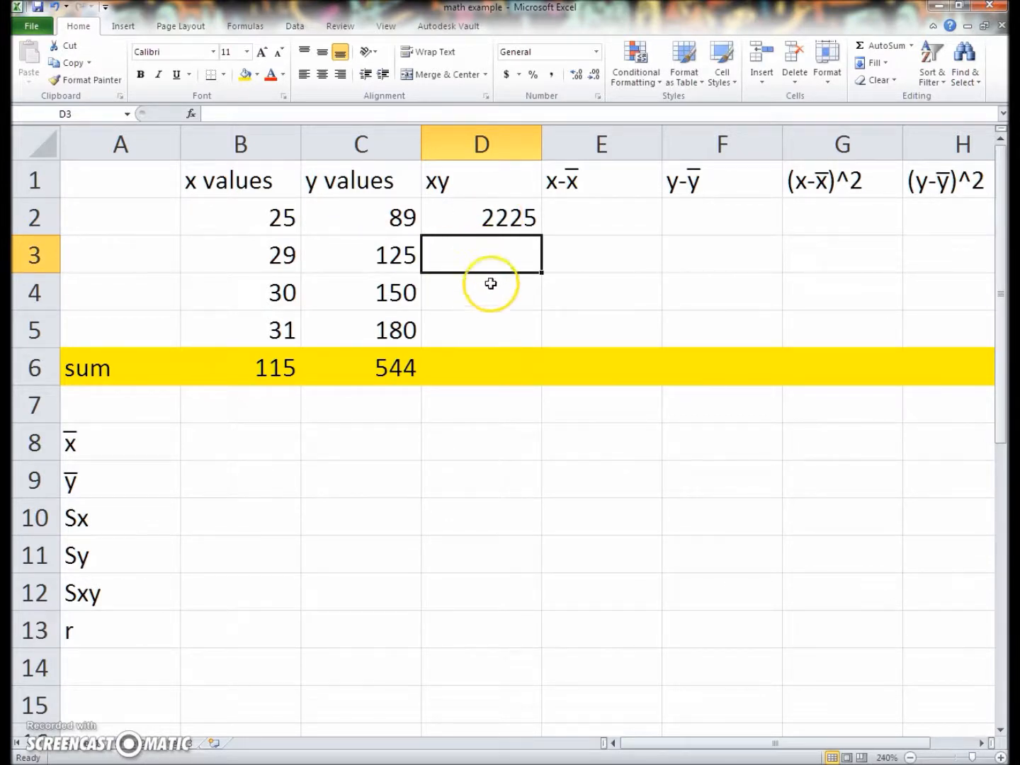
# Fill the product formula from D2 down through D5
pyautogui.click(518, 226)
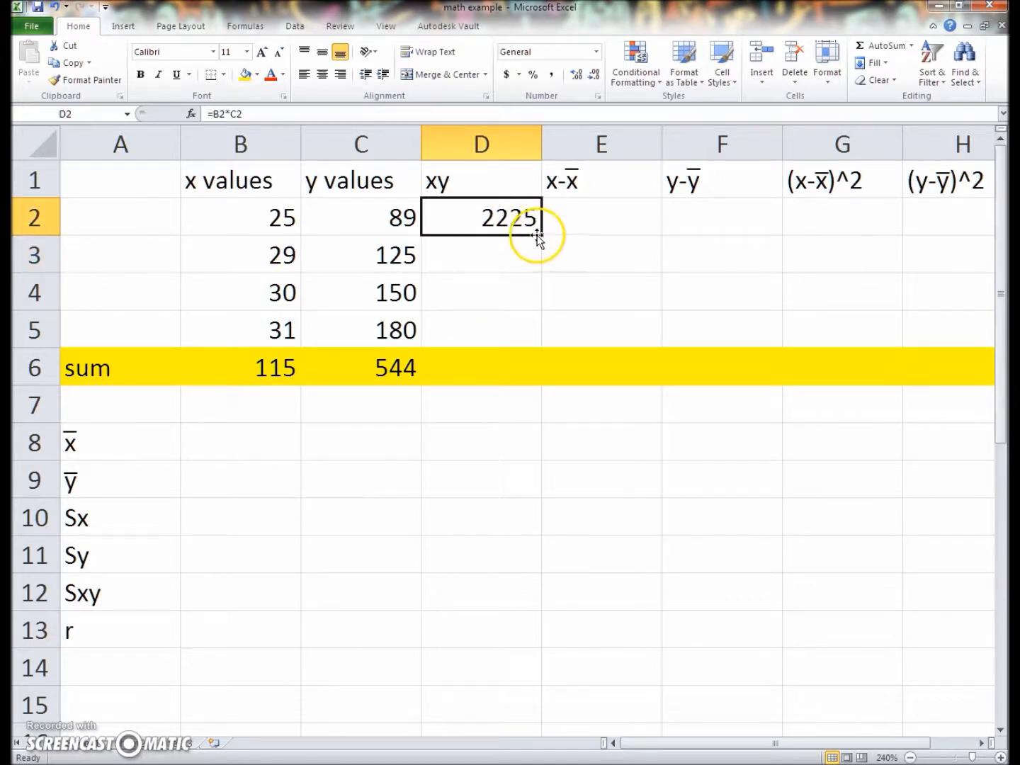
pyautogui.moveTo(540, 235); pyautogui.dragTo(533, 332)
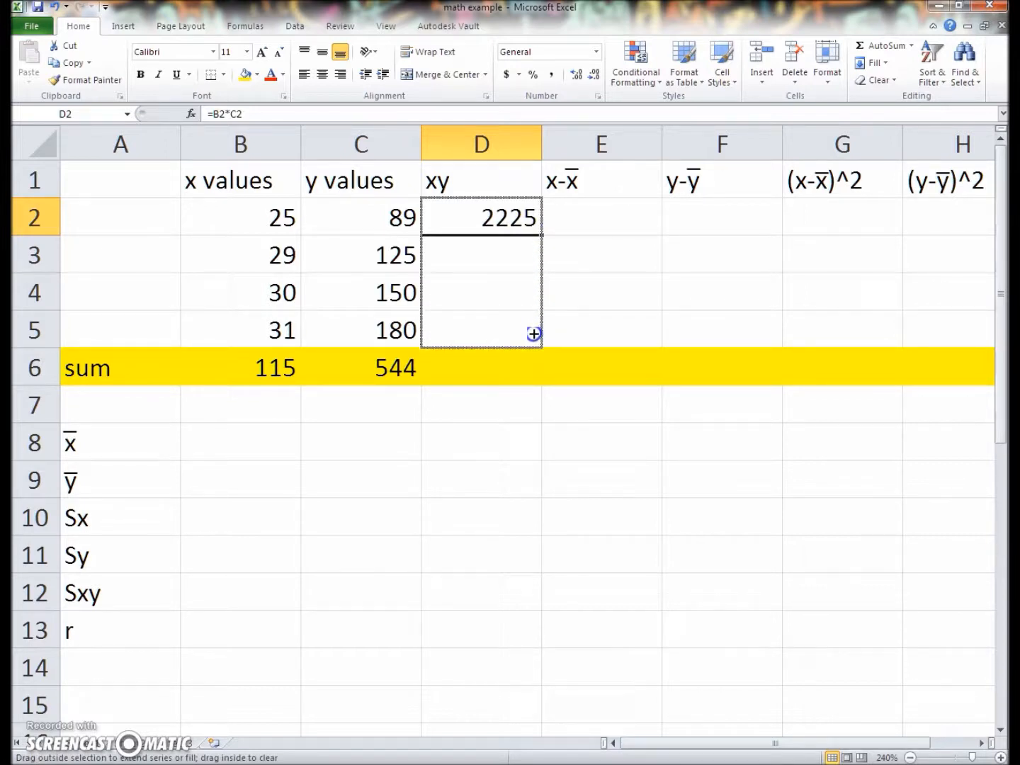
pyautogui.moveTo(533, 333); pyautogui.dragTo(533, 333)
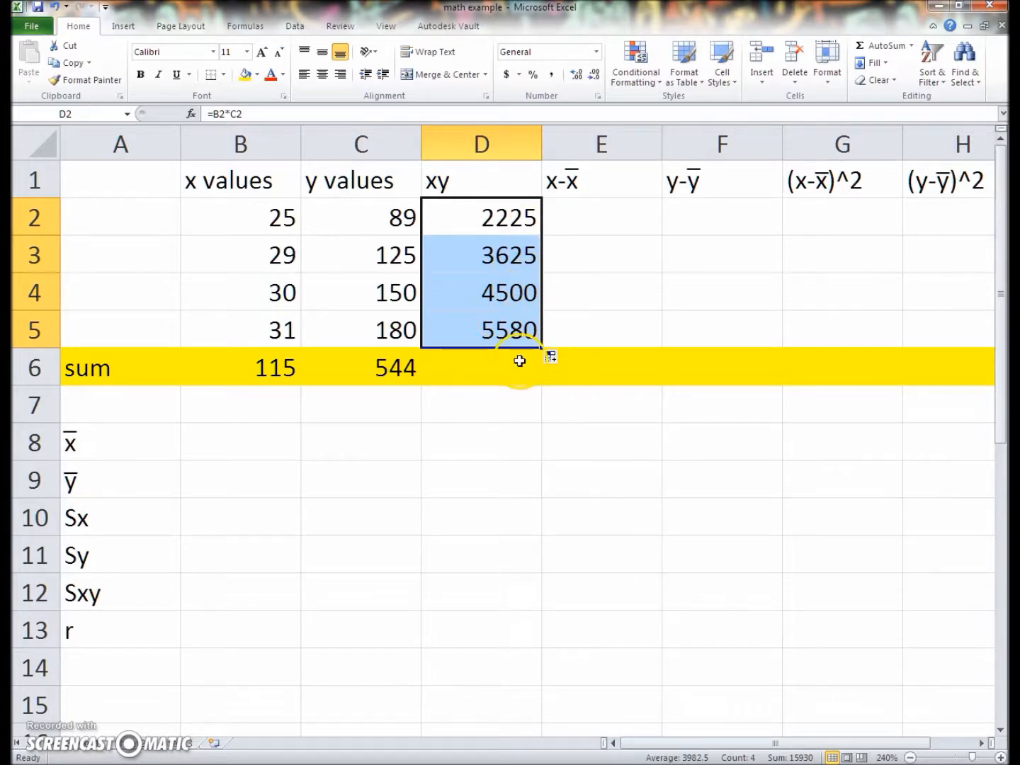
# Check the copied product formulas in D3 and D4 and the cells they reference
pyautogui.click(506, 262)
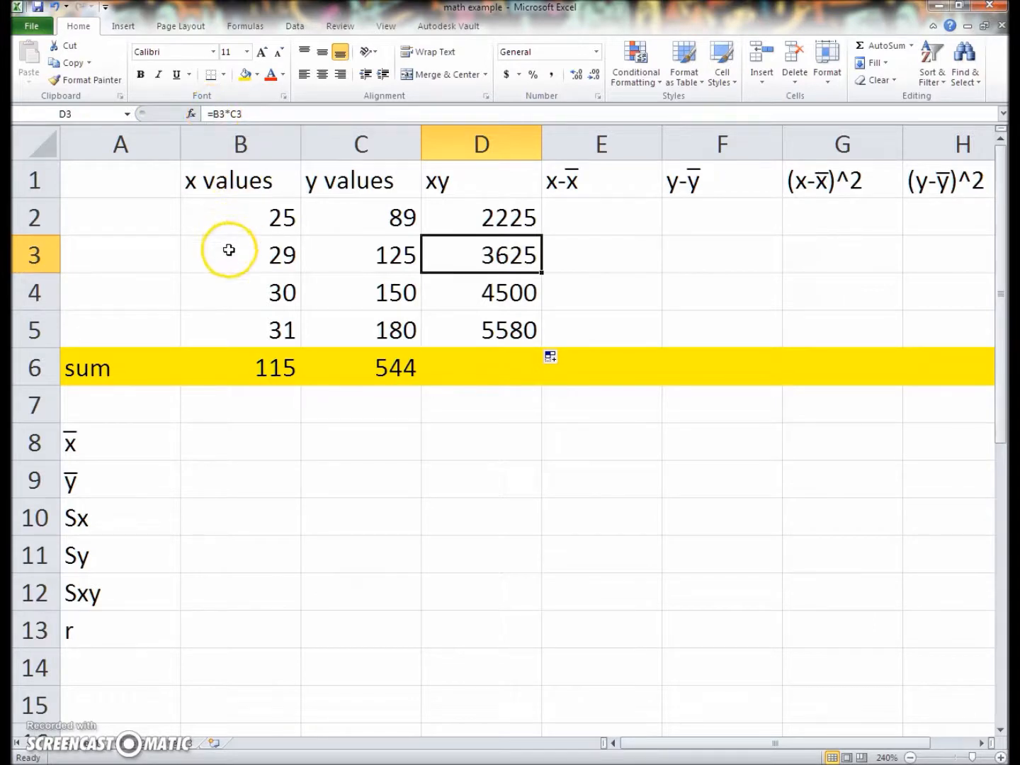
pyautogui.click(222, 111)
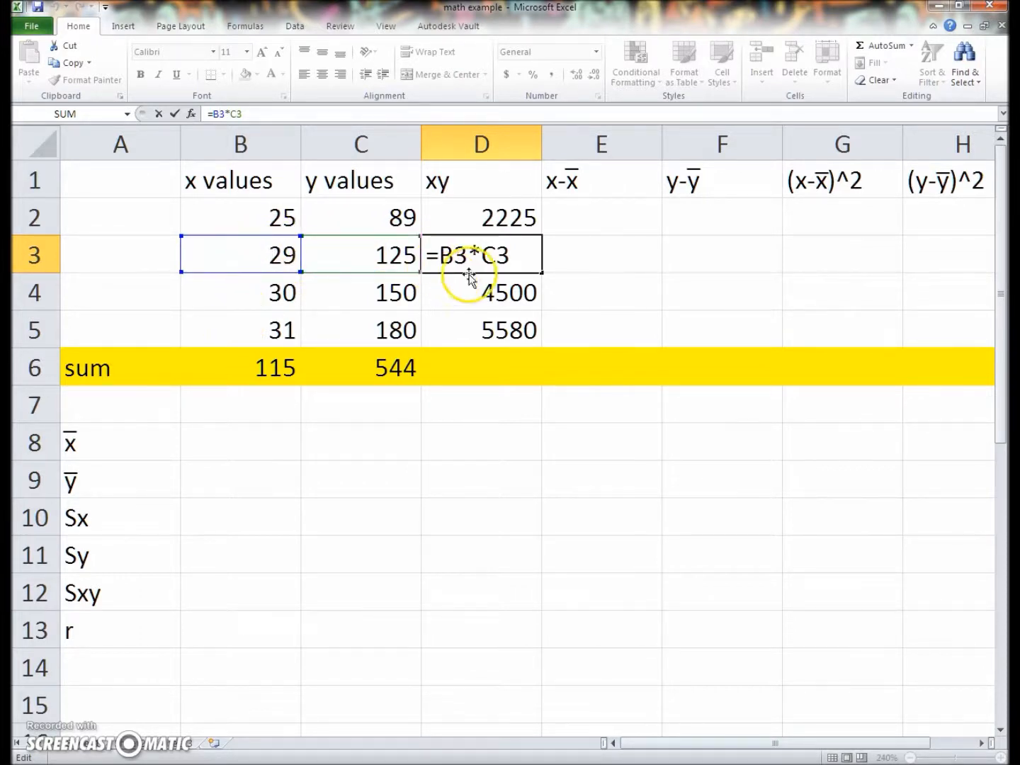
pyautogui.click(530, 287)
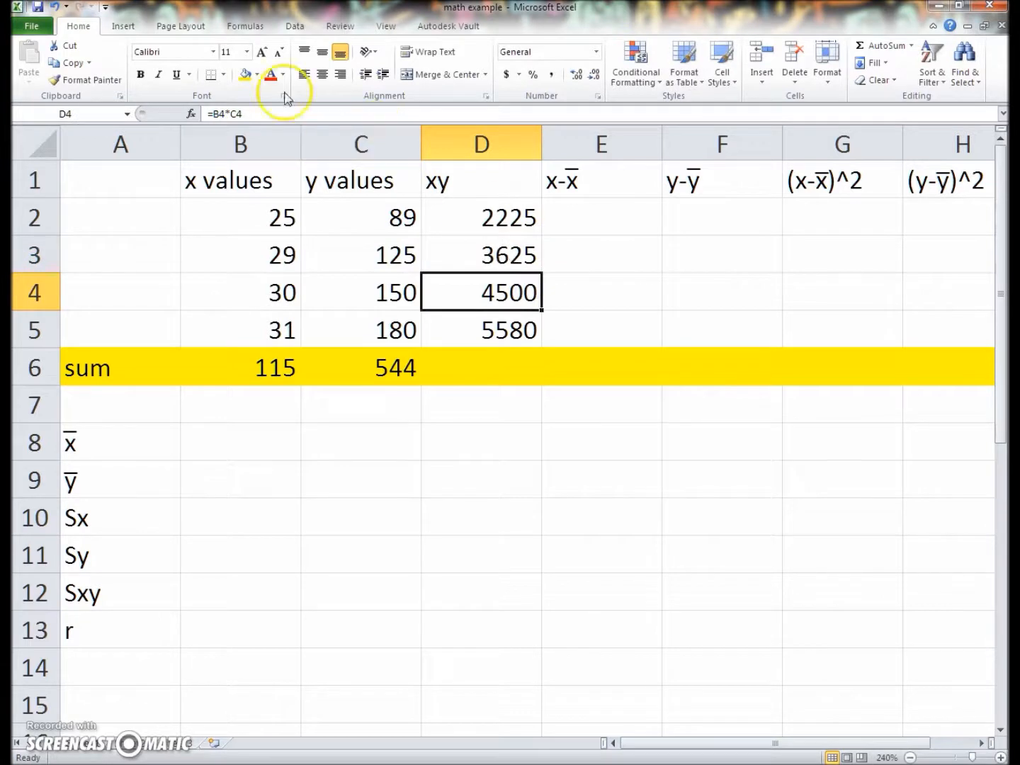
# Edit the x-x header in E1 and set the symbol subset to Combining Diacritical Marks for inserting an overline
pyautogui.doubleClick(581, 182)
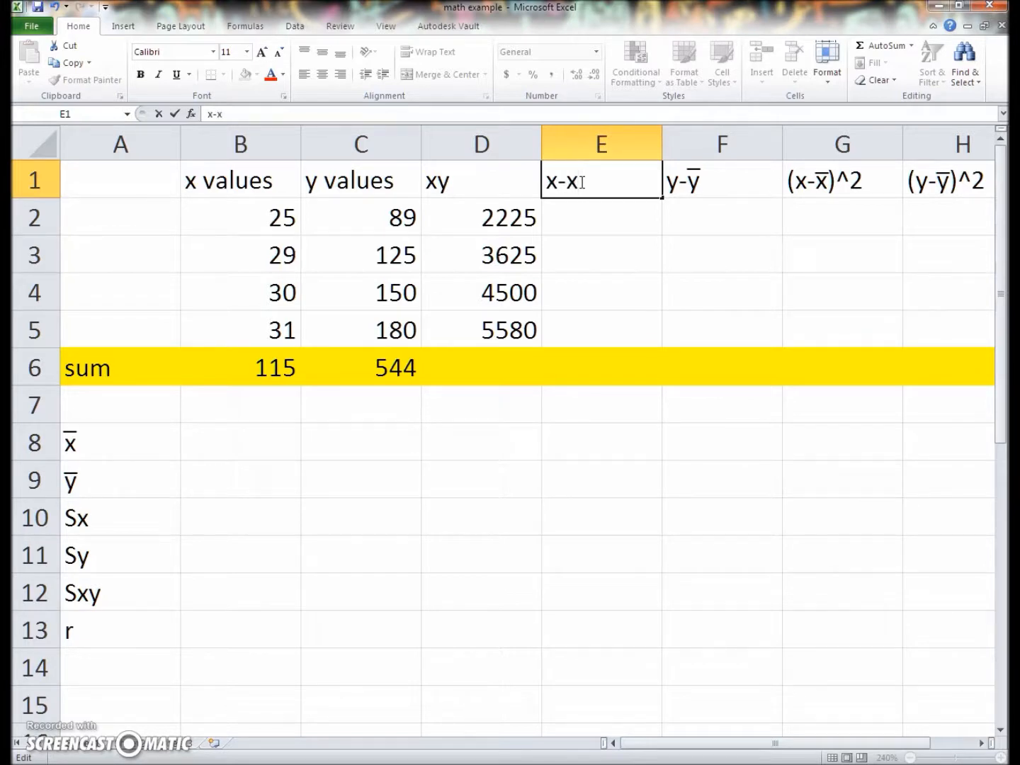
pyautogui.click(124, 27)
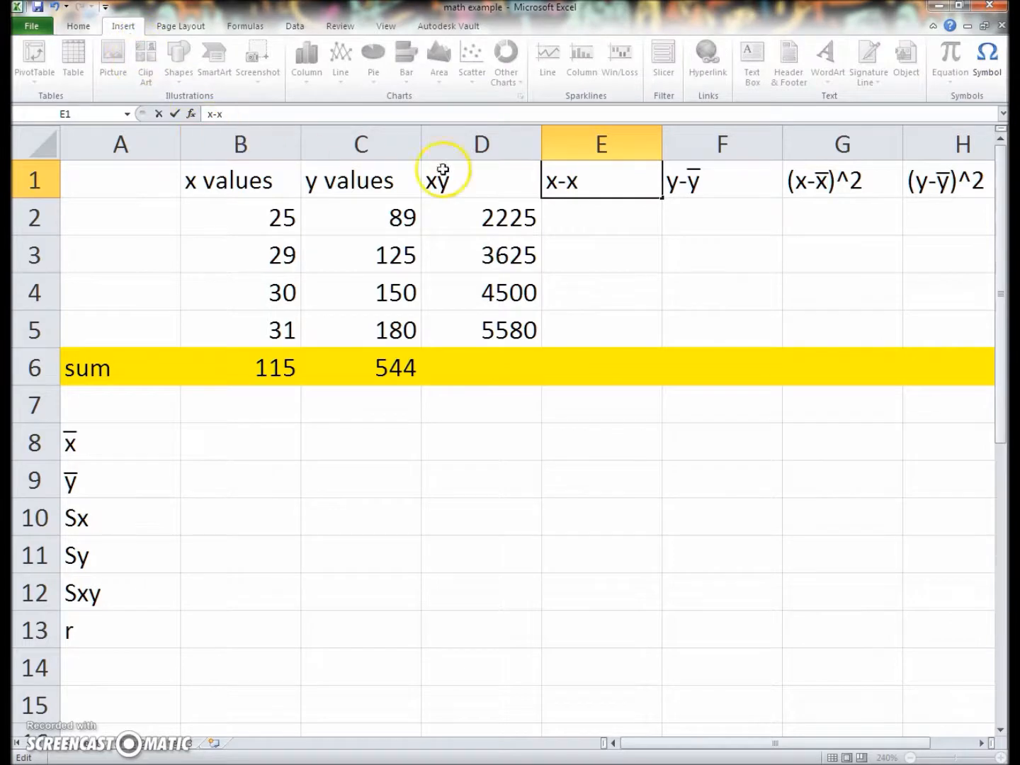
pyautogui.click(985, 85)
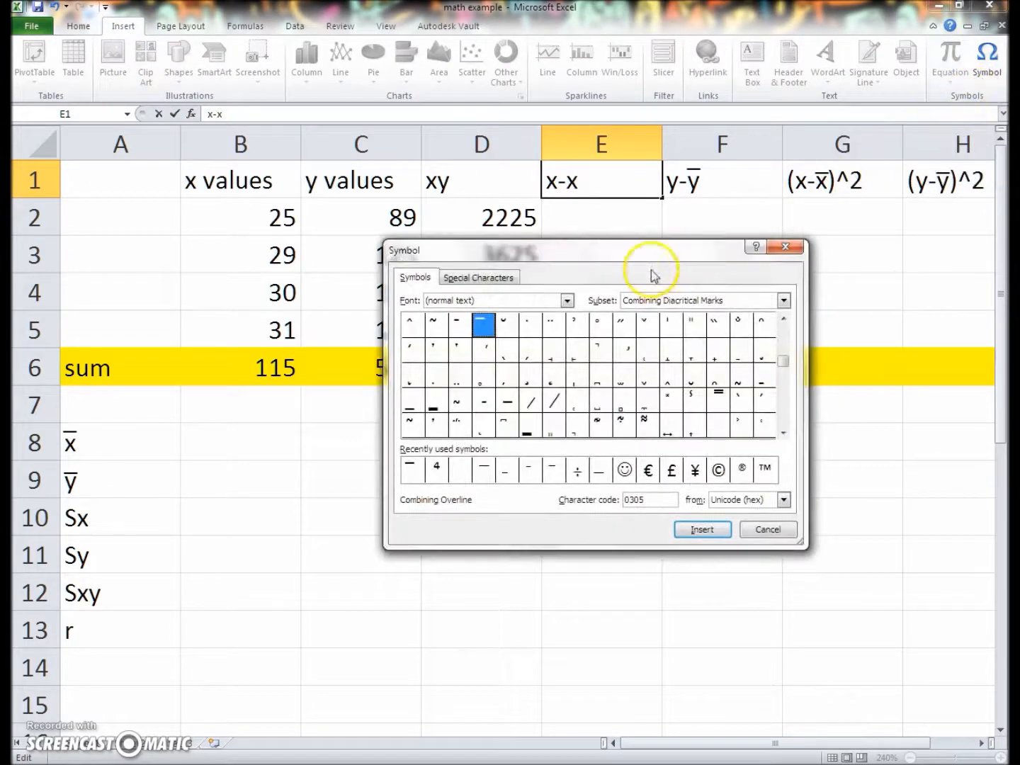
pyautogui.click(566, 300)
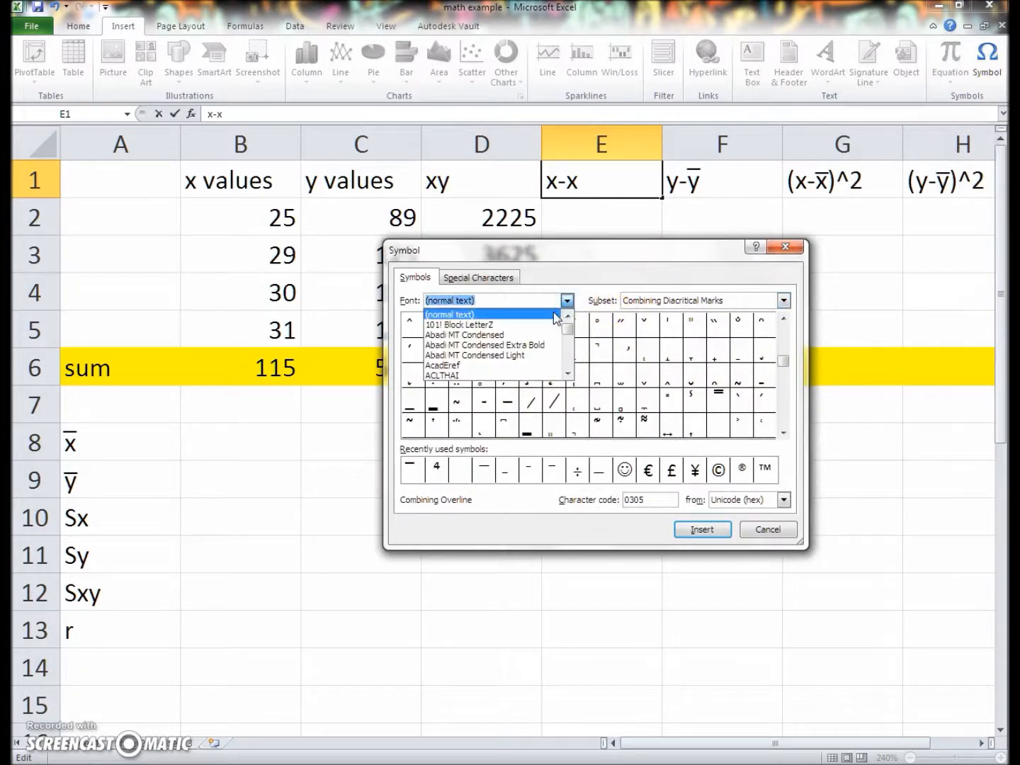
pyautogui.click(567, 300)
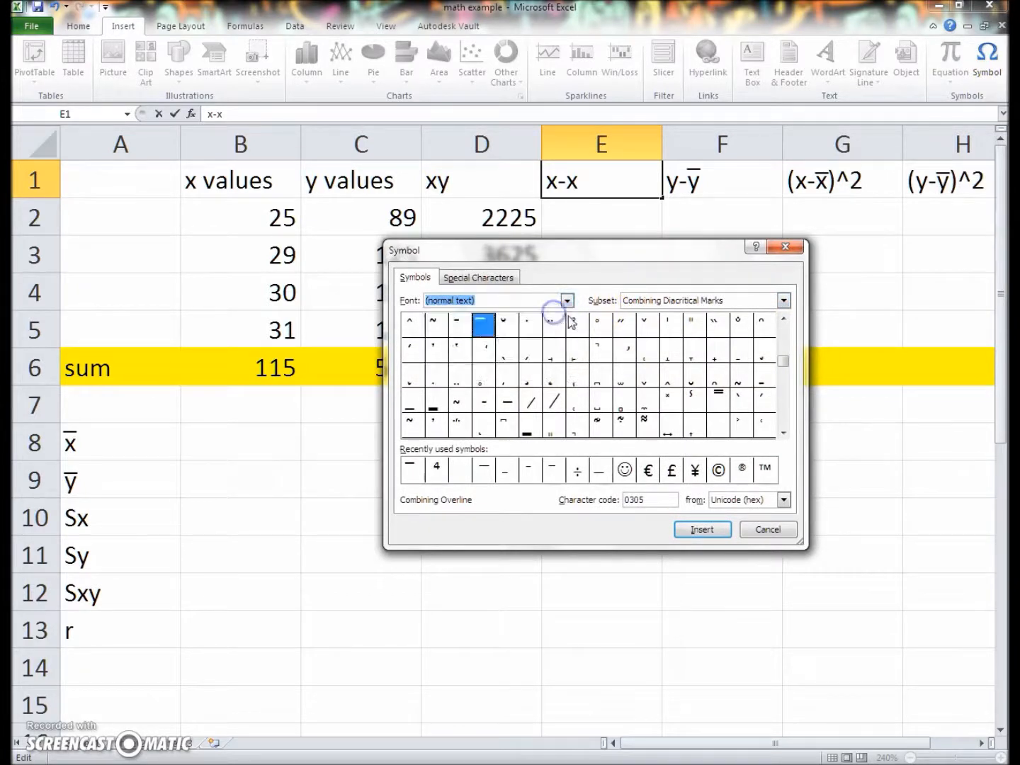
pyautogui.click(627, 298)
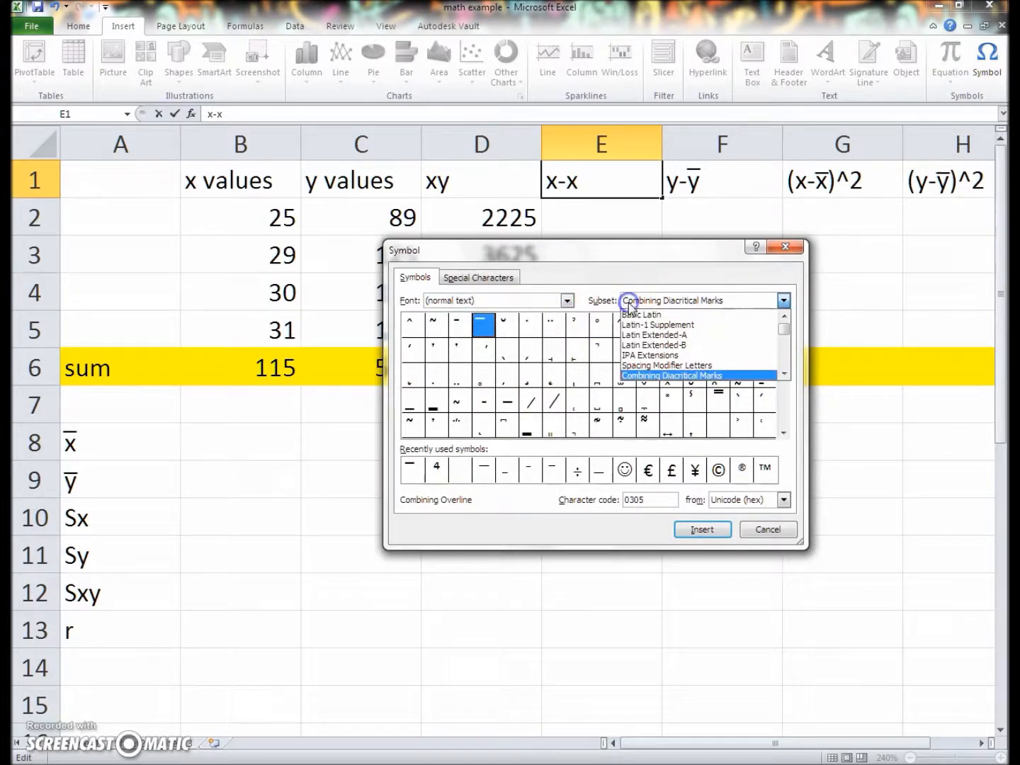
pyautogui.click(637, 376)
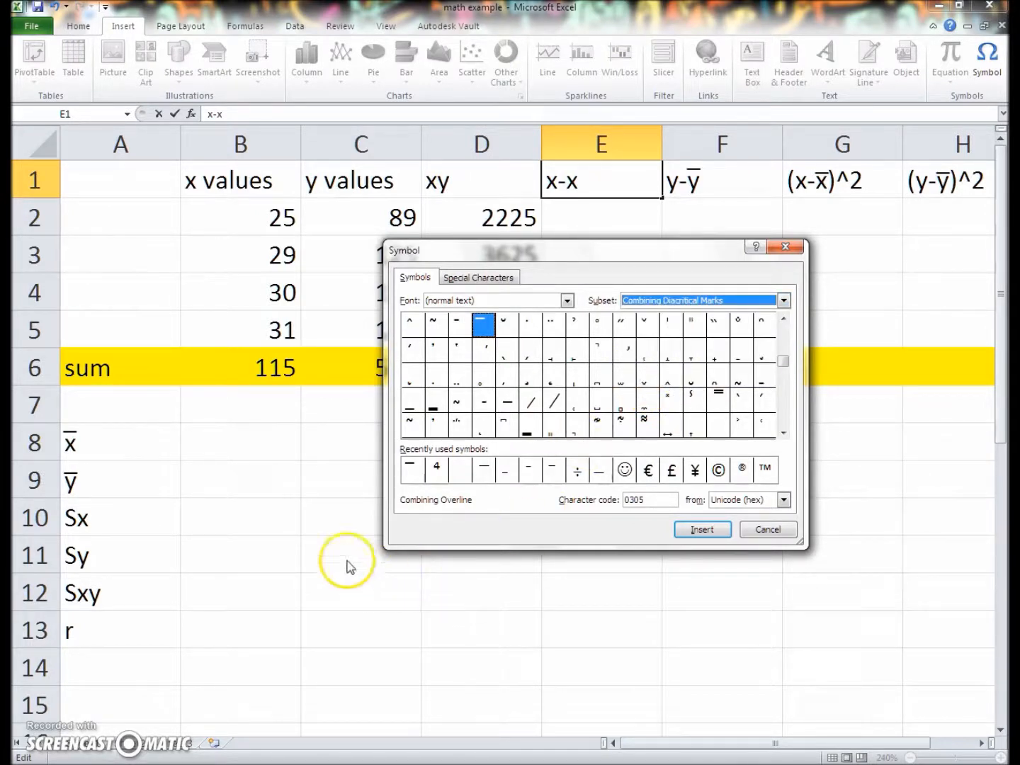
# Insert the Combining Overline symbol, Unicode hex code 0305, over the second x in E1 and commit the header
pyautogui.click(483, 324)
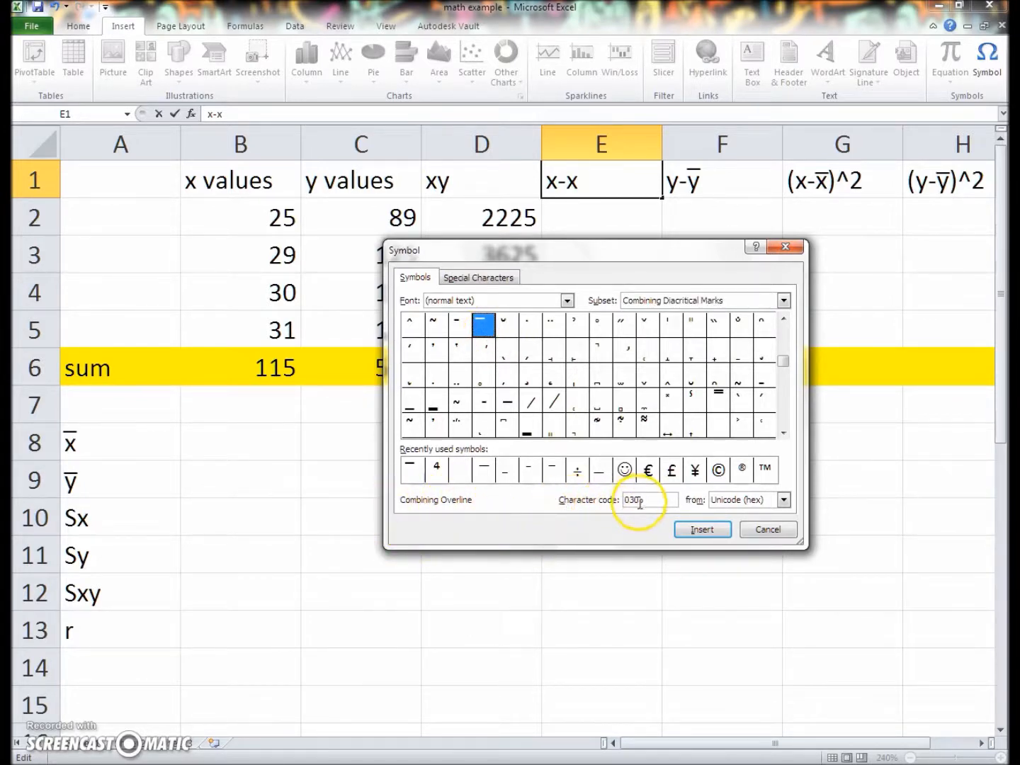
pyautogui.click(737, 501)
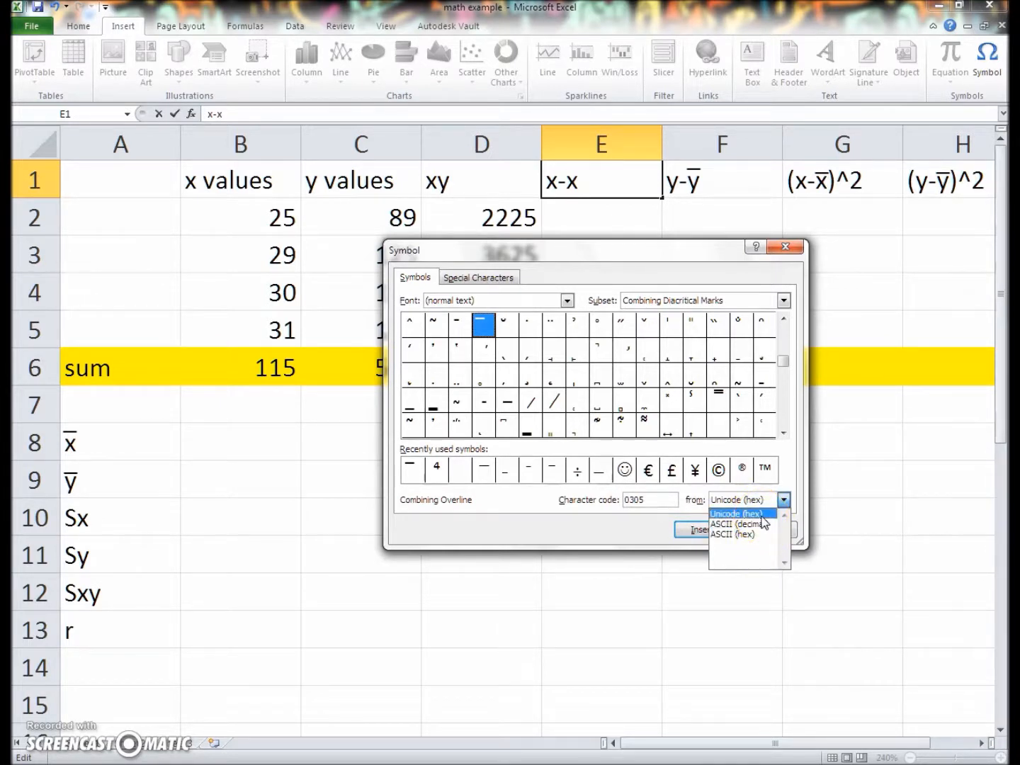
pyautogui.click(761, 516)
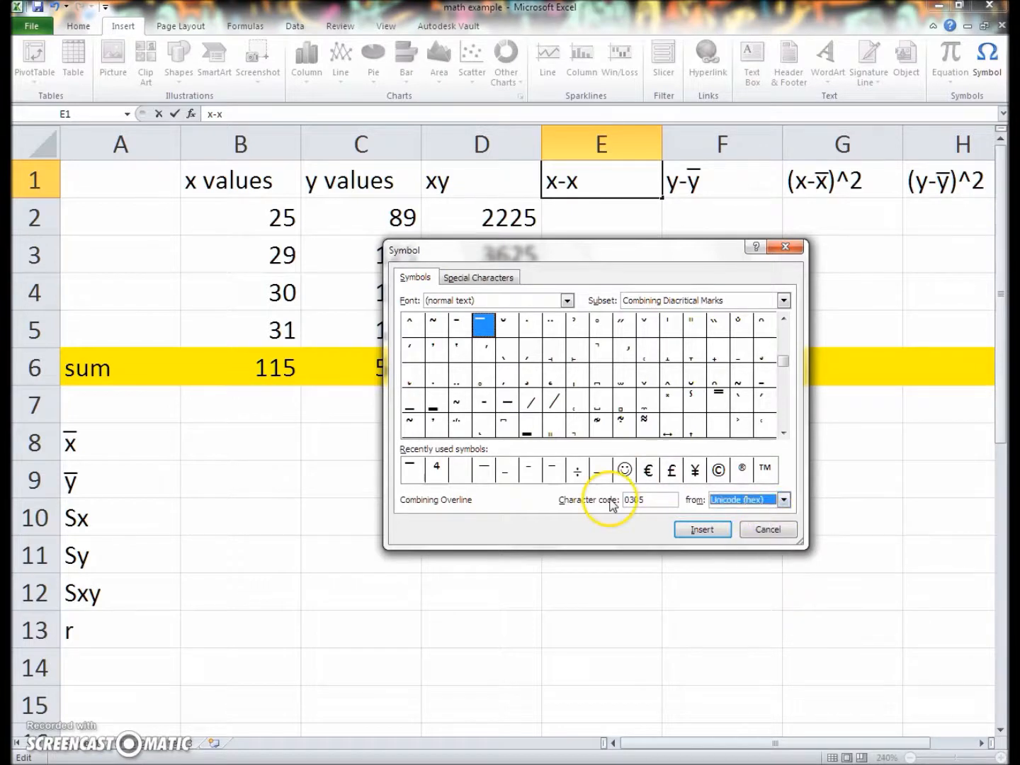
pyautogui.click(690, 529)
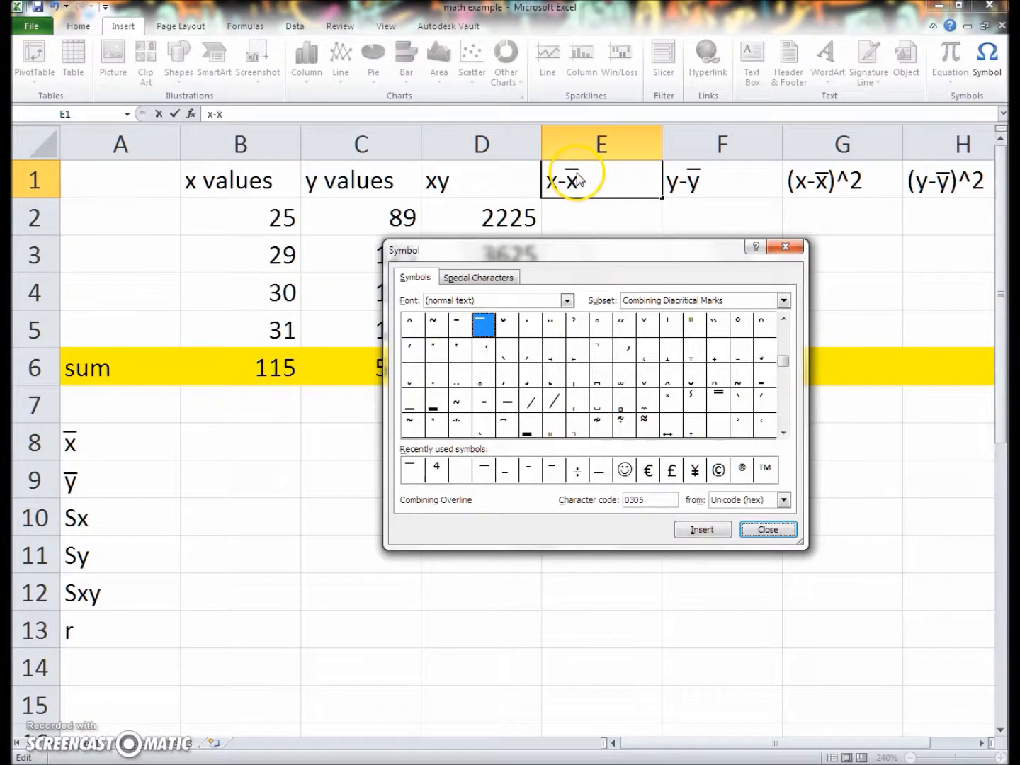
pyautogui.click(764, 529)
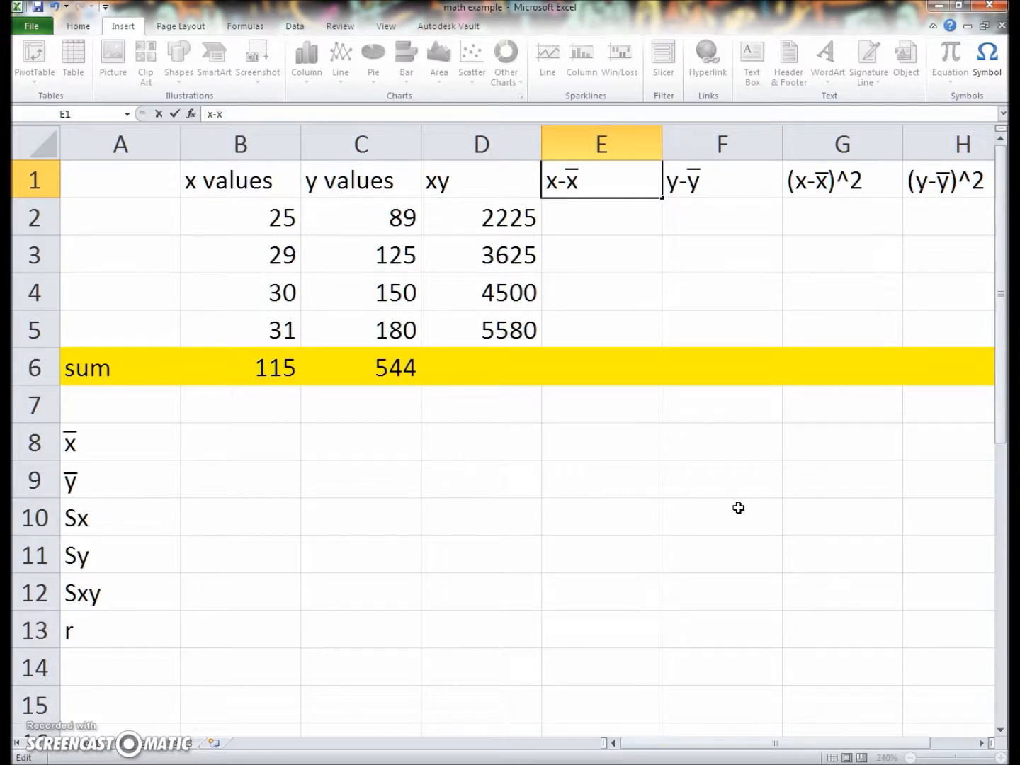
pyautogui.press('Return')
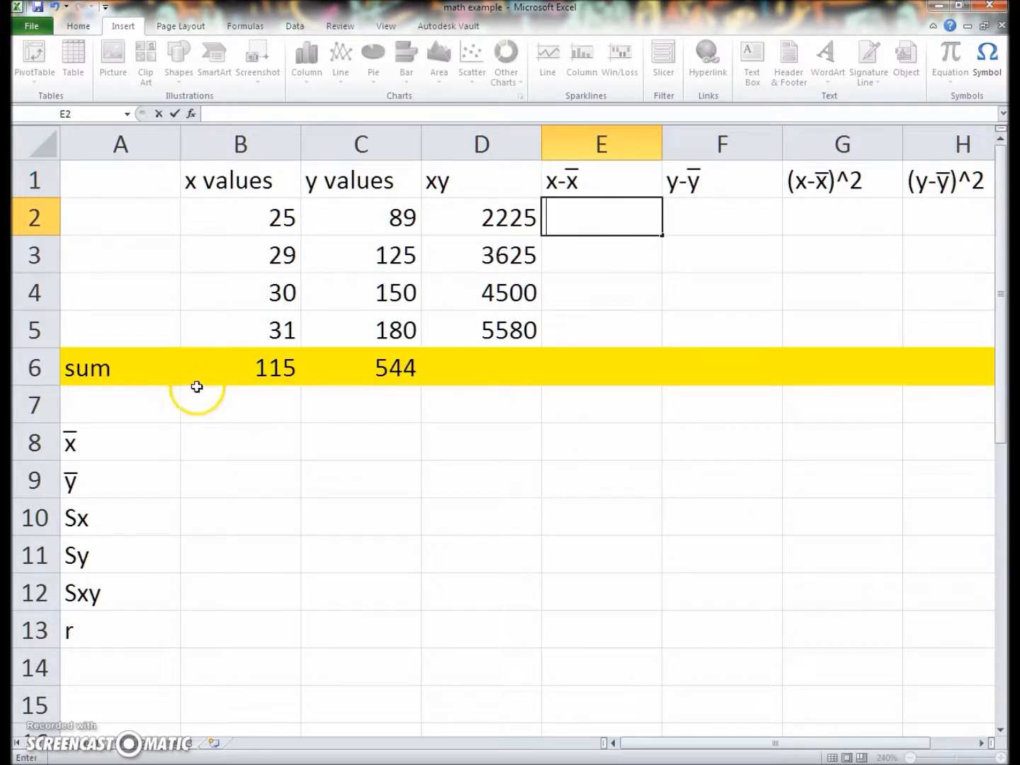
# Insert an AVERAGE function in B8 and set its range to the x values in B2:B5
pyautogui.click(184, 437)
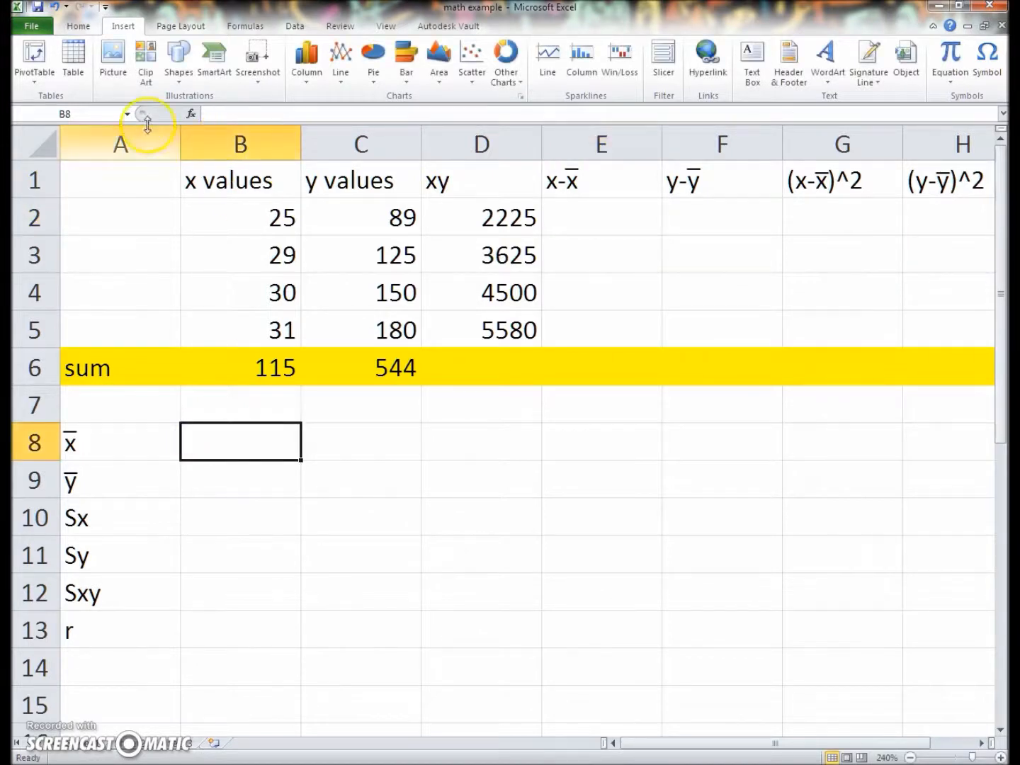
pyautogui.click(68, 31)
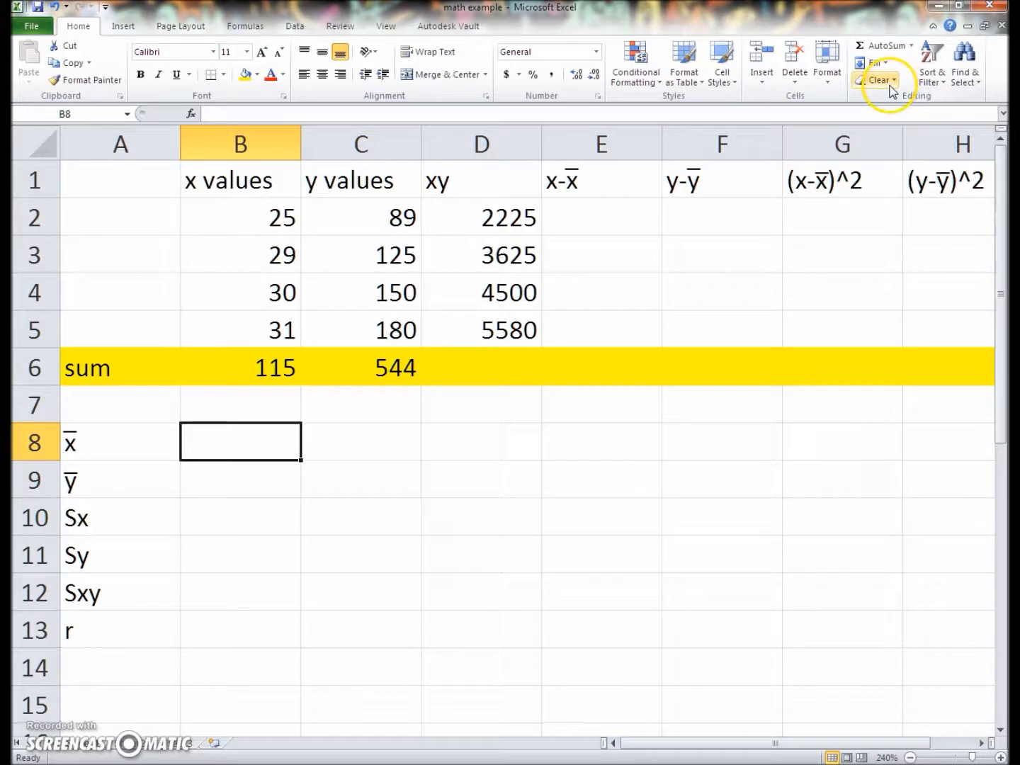
pyautogui.click(913, 46)
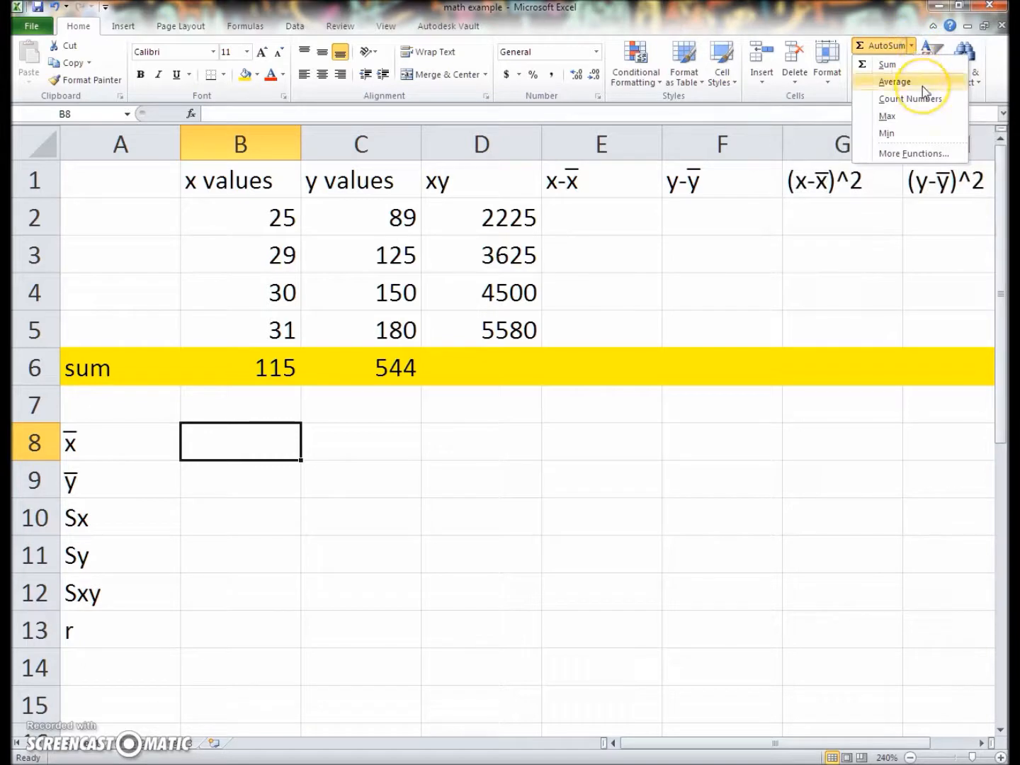
pyautogui.click(922, 83)
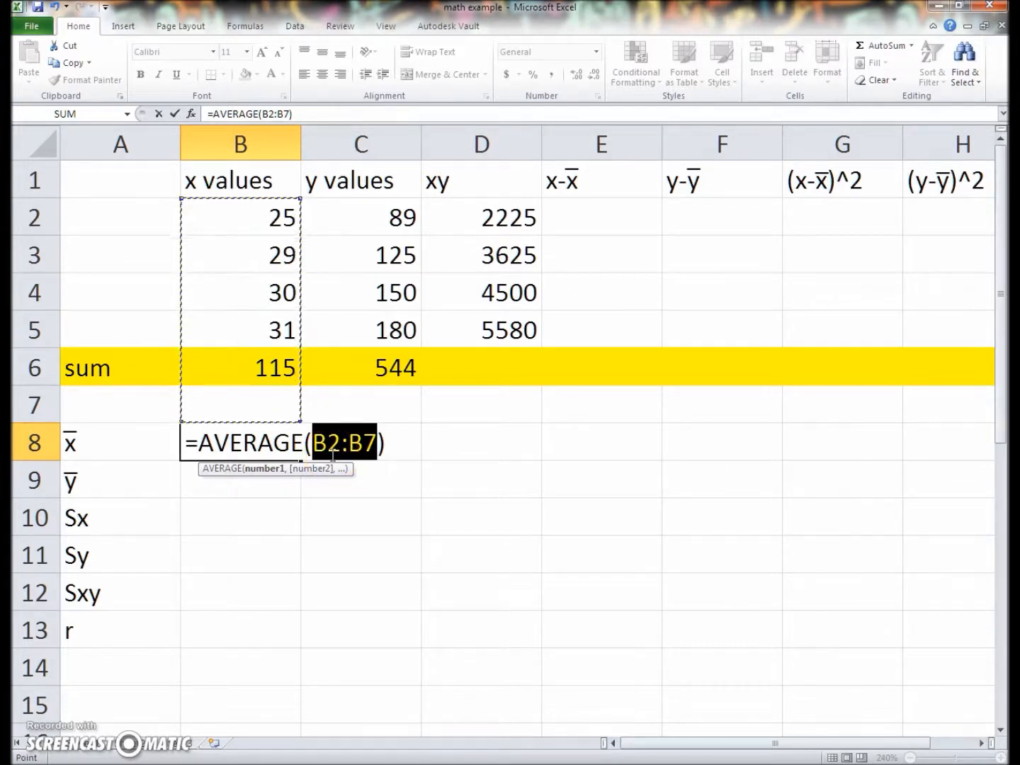
pyautogui.click(357, 424)
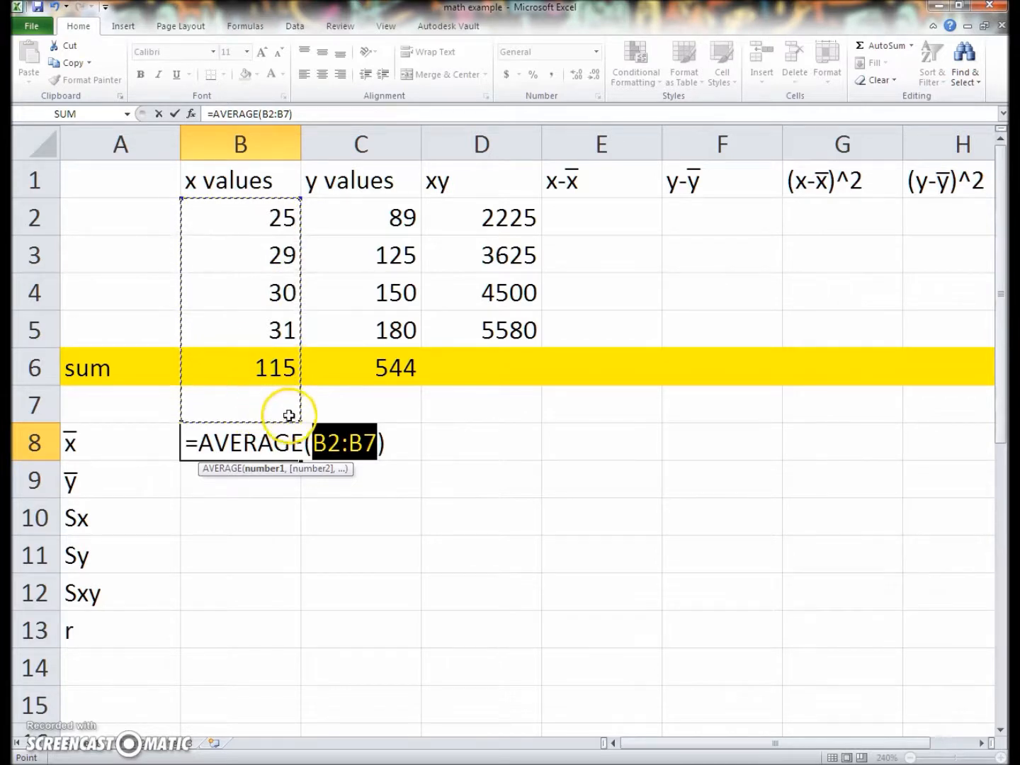
pyautogui.click(267, 215)
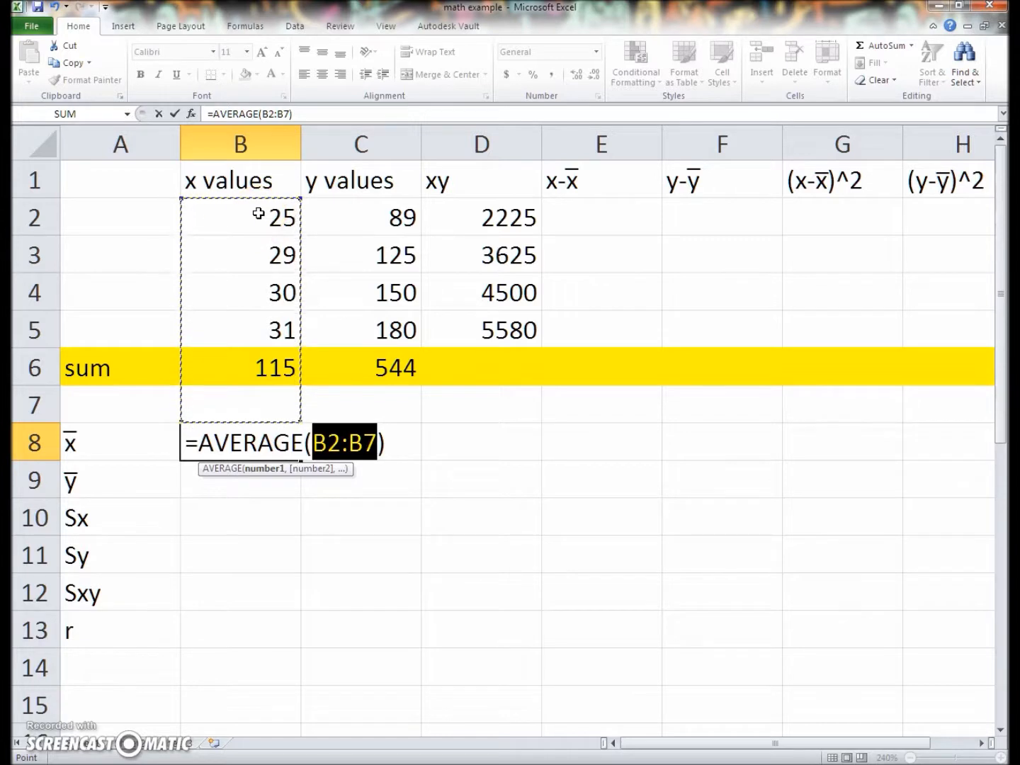
pyautogui.click(259, 213)
pyautogui.moveTo(258, 213); pyautogui.dragTo(275, 312)
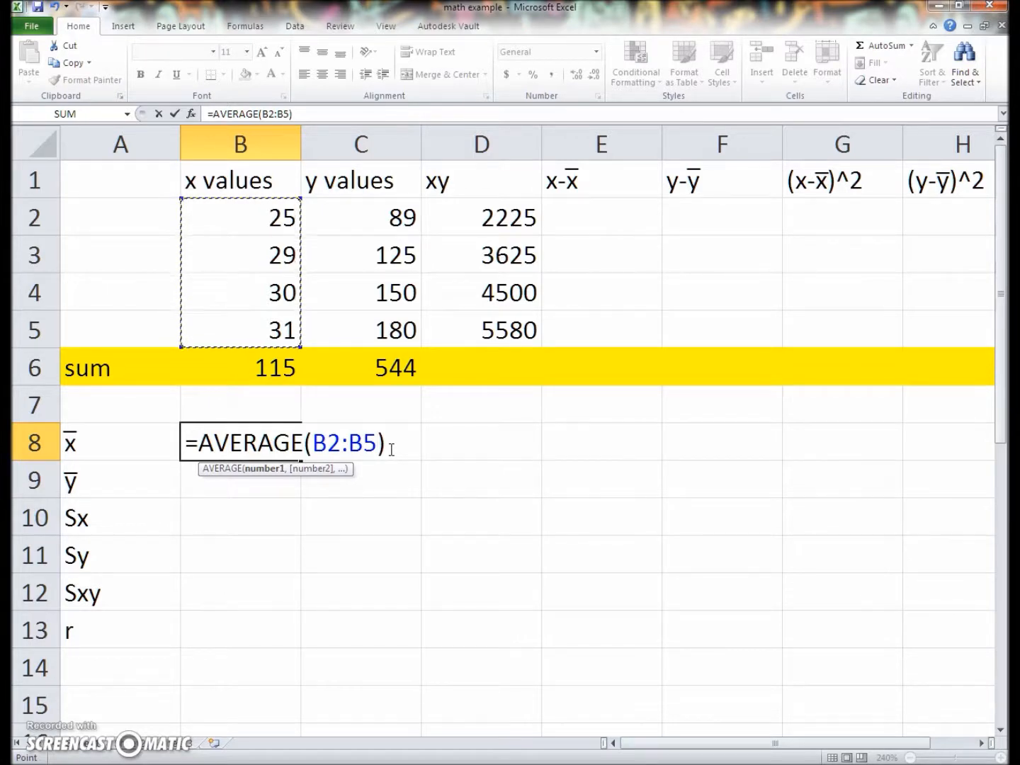
# Clear the range inside the AVERAGE formula in B8, re-enter it as b2:b5 and commit the formula
pyautogui.press('BackSpace')
pyautogui.press('BackSpace')
pyautogui.press('BackSpace')
pyautogui.press('BackSpace')
pyautogui.press('BackSpace')
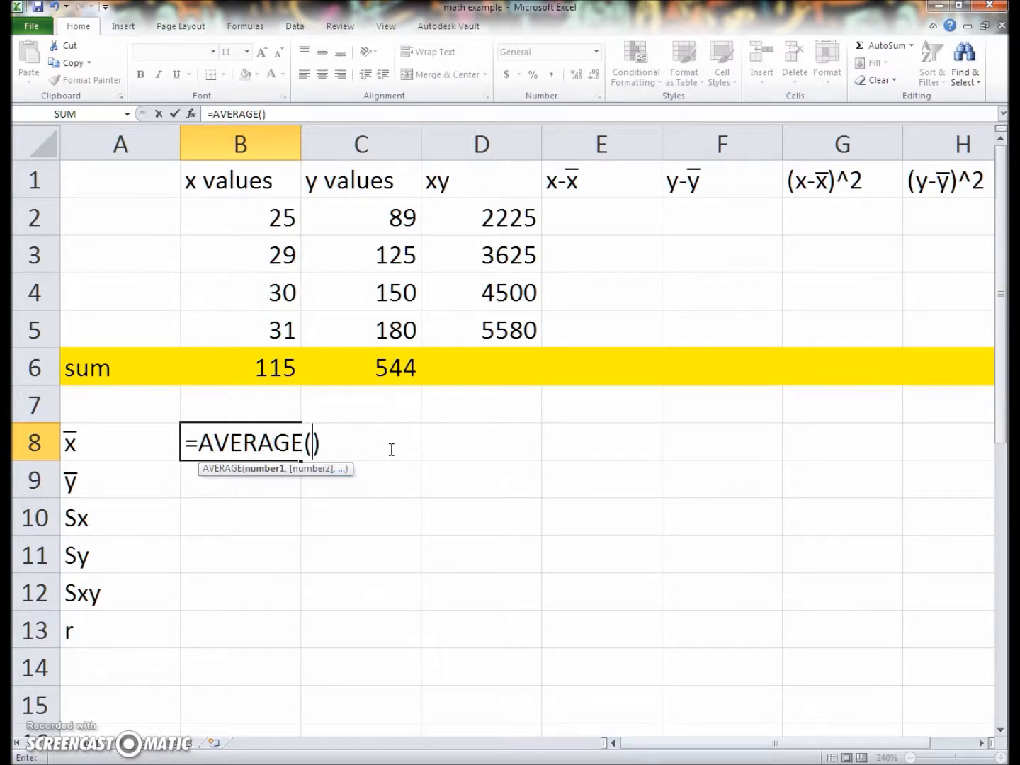
pyautogui.write('b')
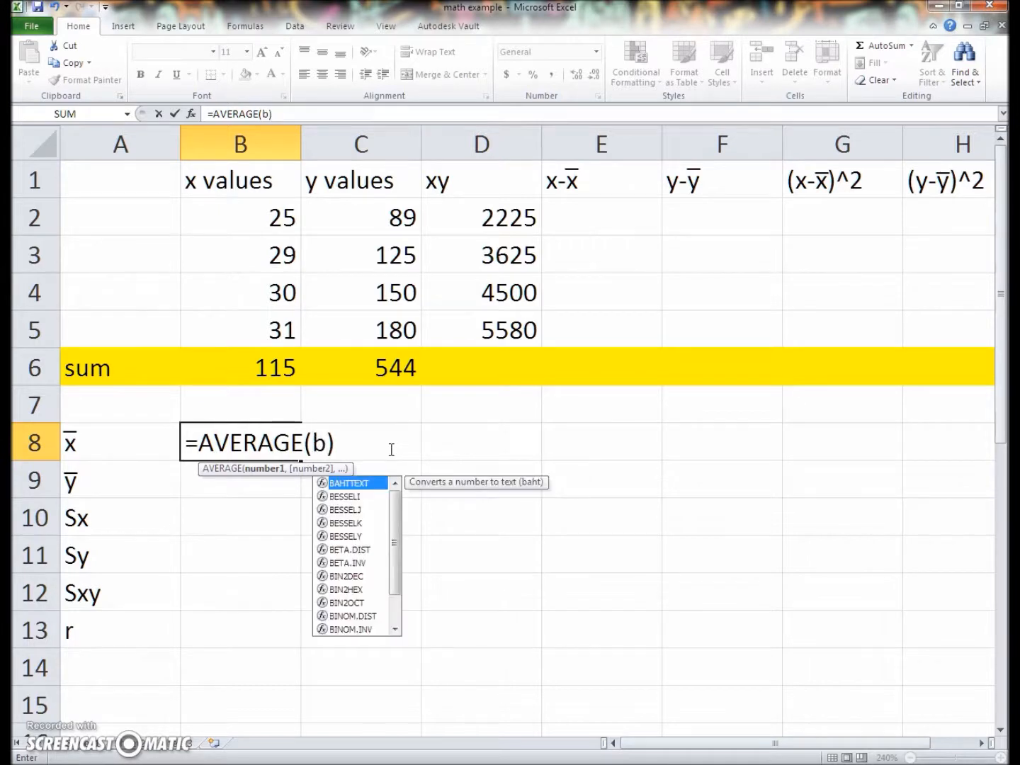
pyautogui.press('Escape')
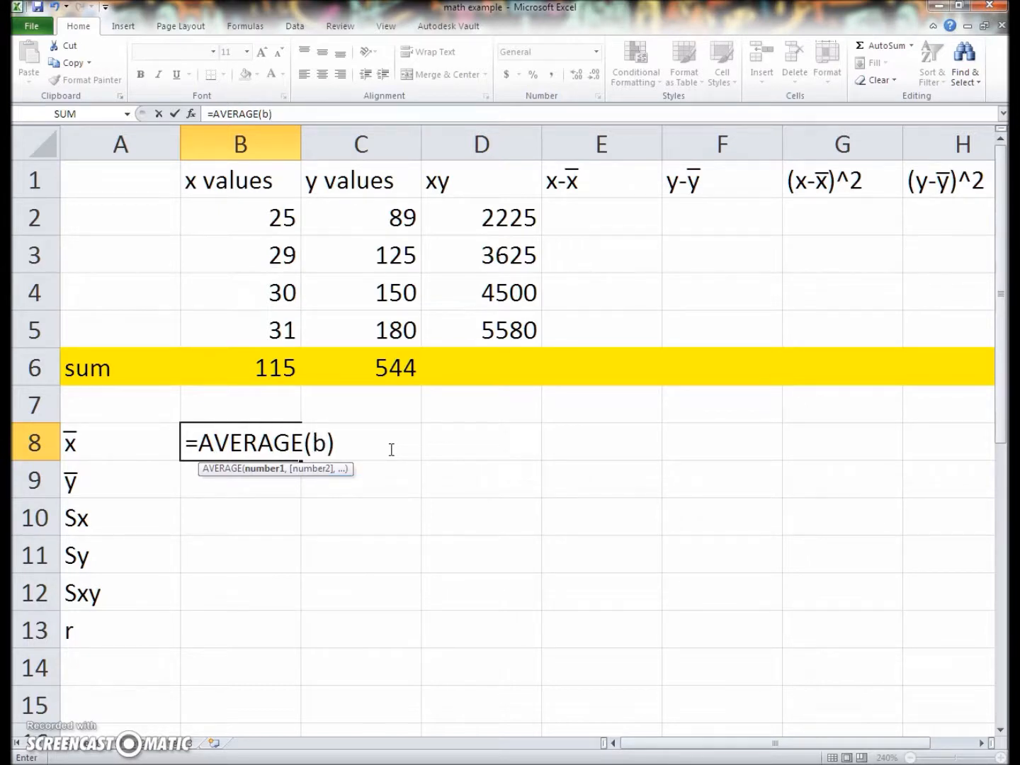
pyautogui.write('2:')
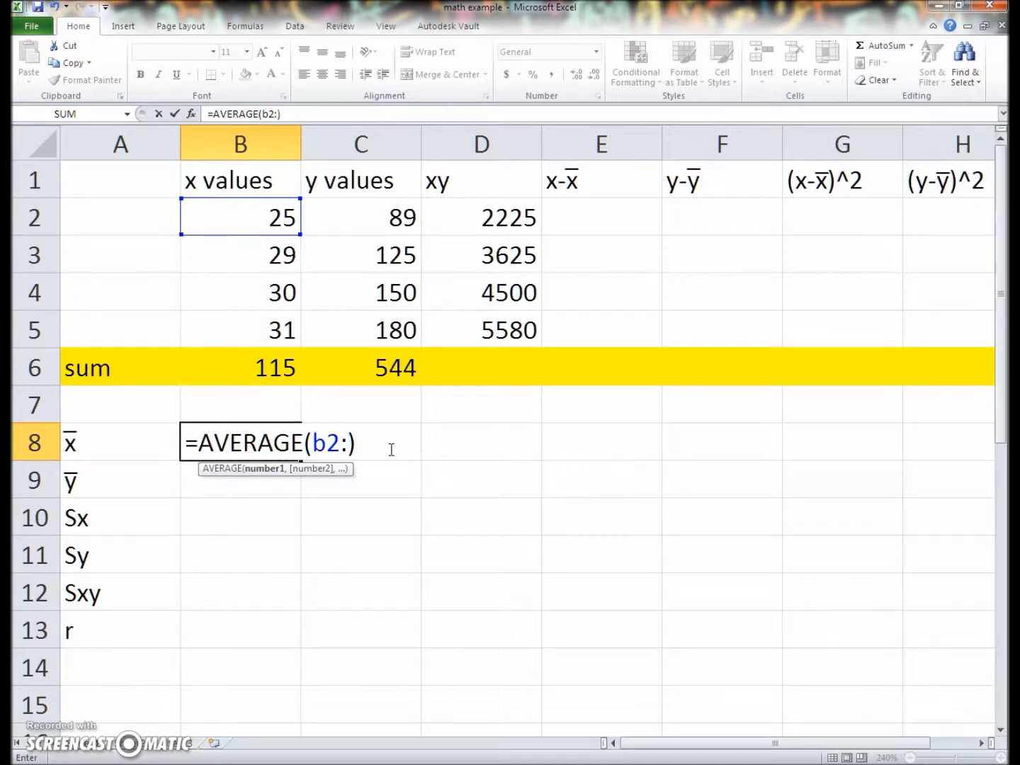
pyautogui.write('b5')
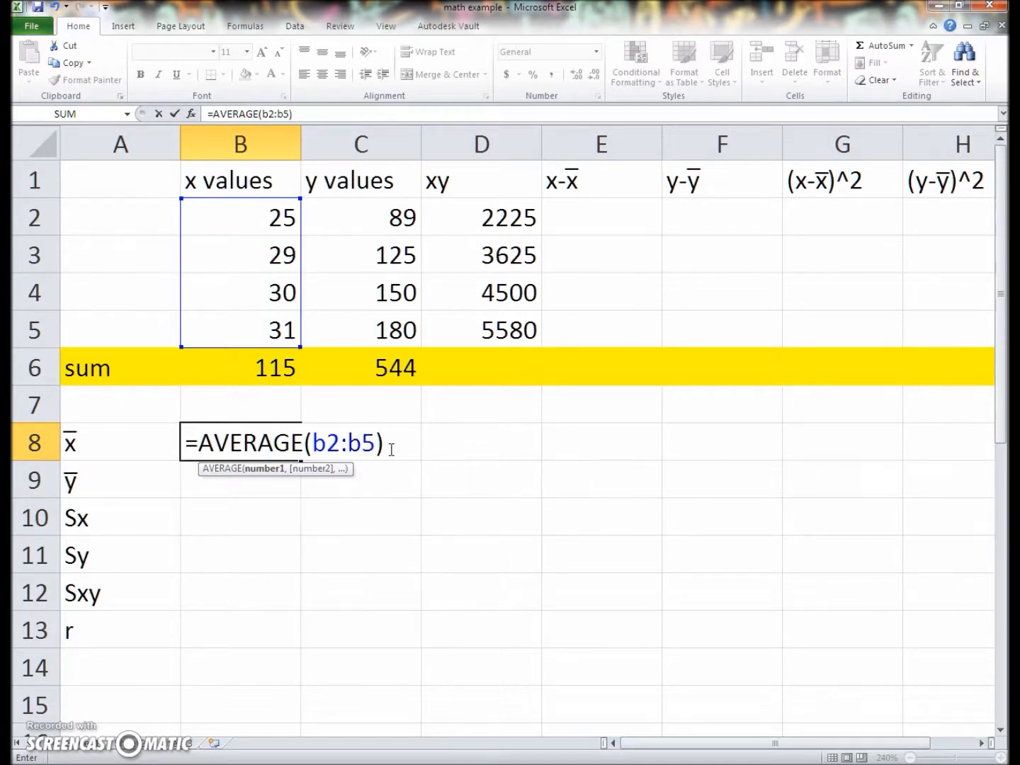
pyautogui.press('Return')
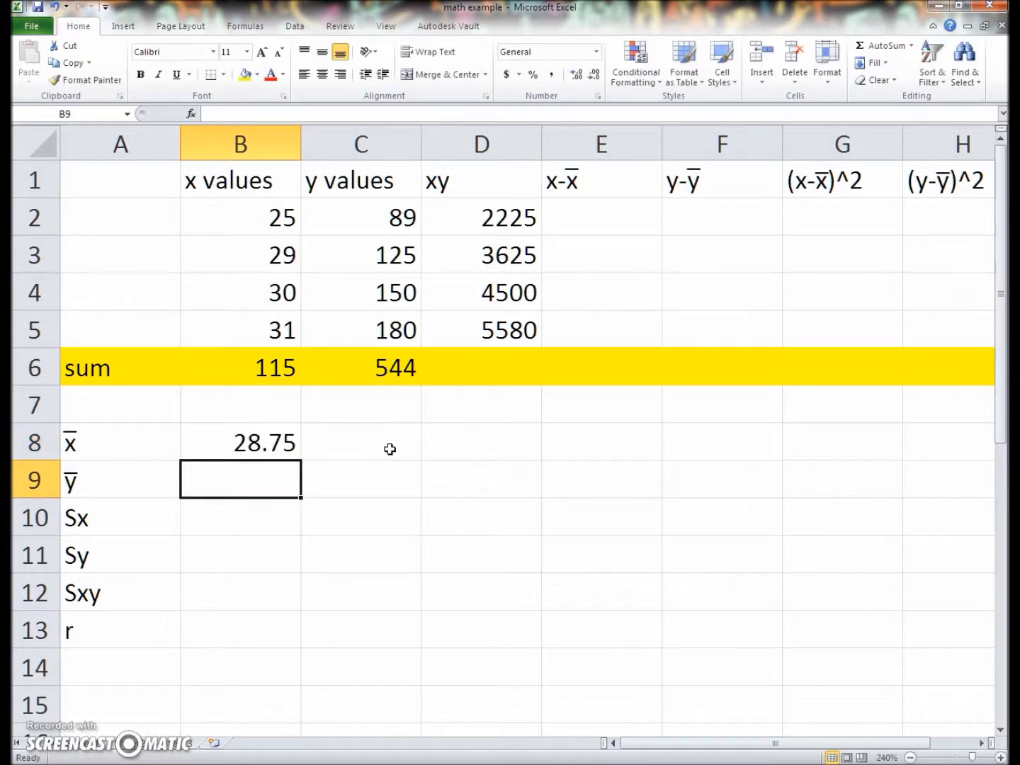
# Inspect the average formula in B8 and the cell range it references
pyautogui.click(244, 444)
pyautogui.click(252, 428)
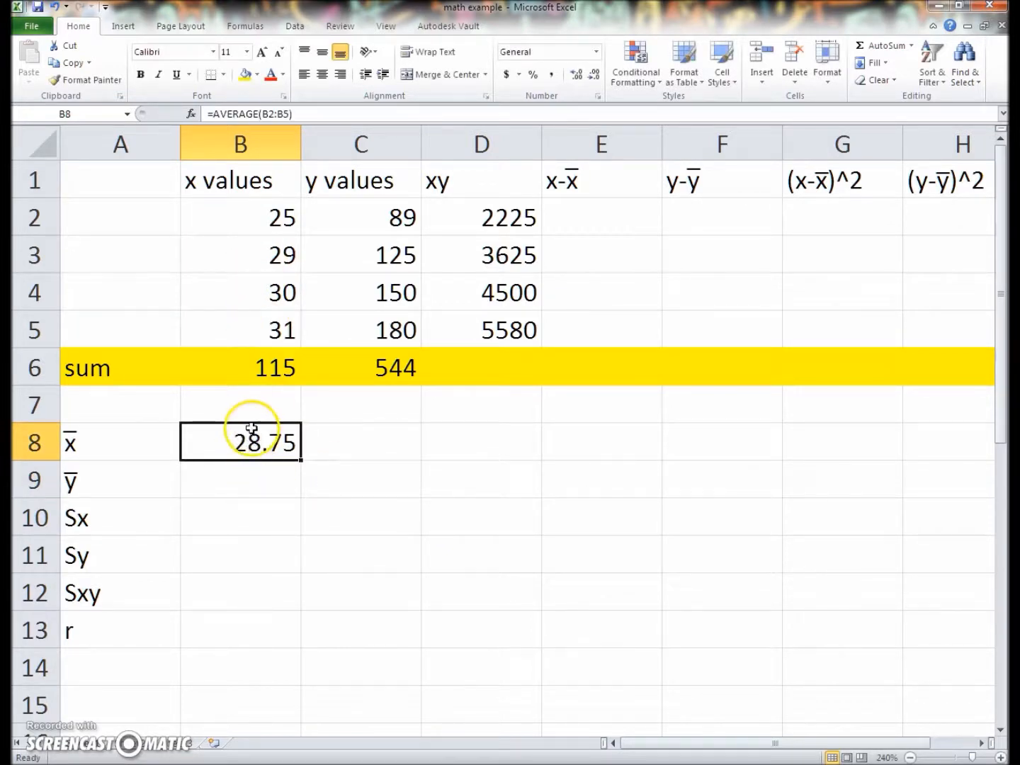
pyautogui.click(275, 113)
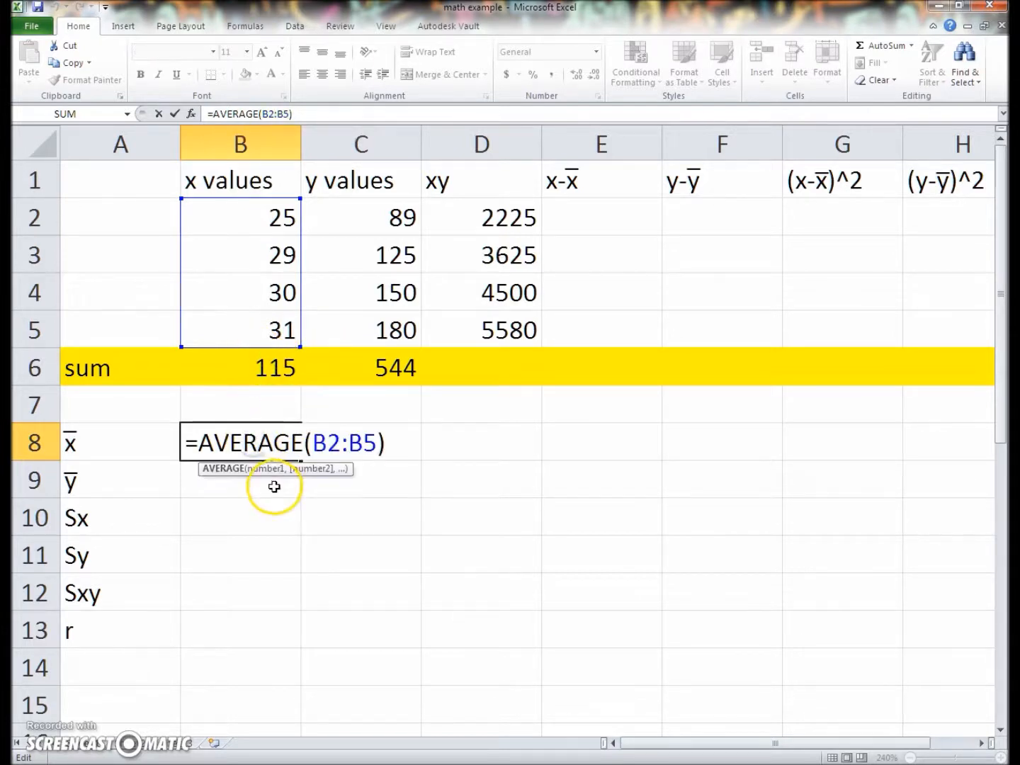
# Calculate the mean of the y values in B9 with an AVERAGE function over C2:C5
pyautogui.click(274, 486)
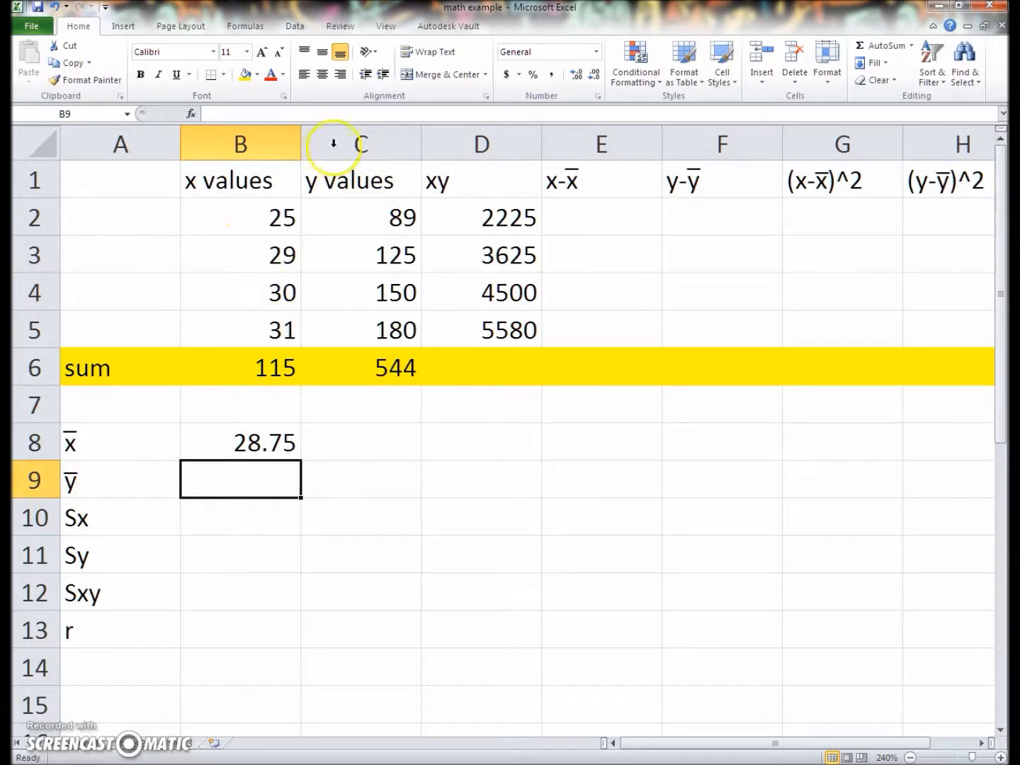
pyautogui.click(912, 44)
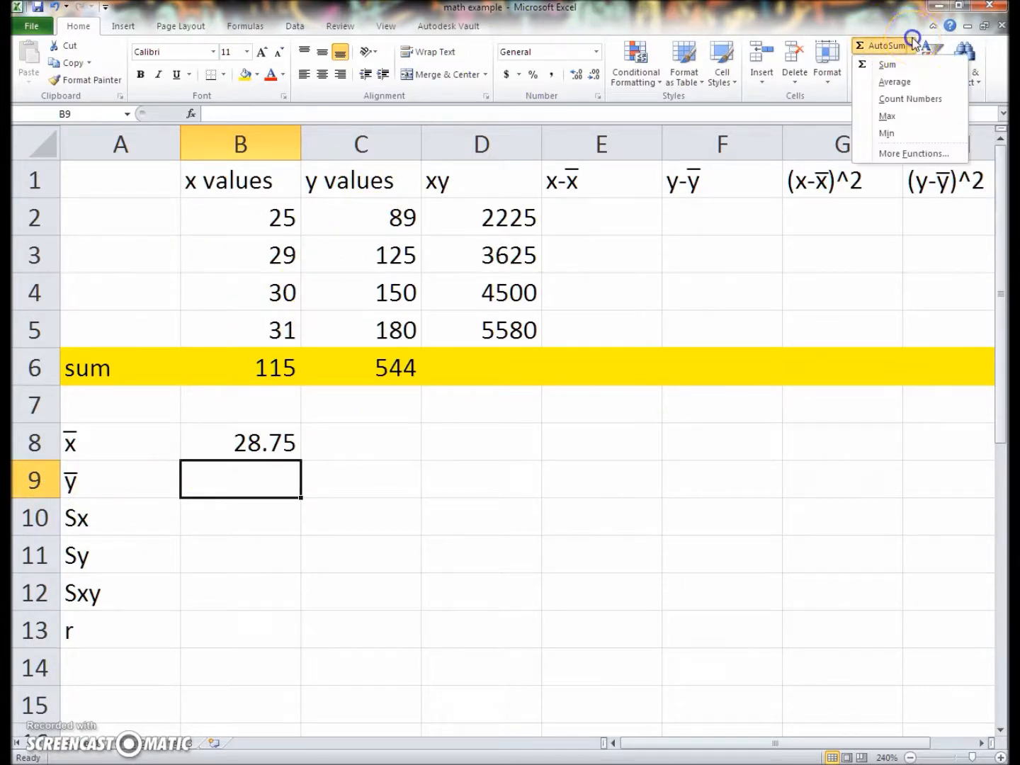
pyautogui.click(895, 82)
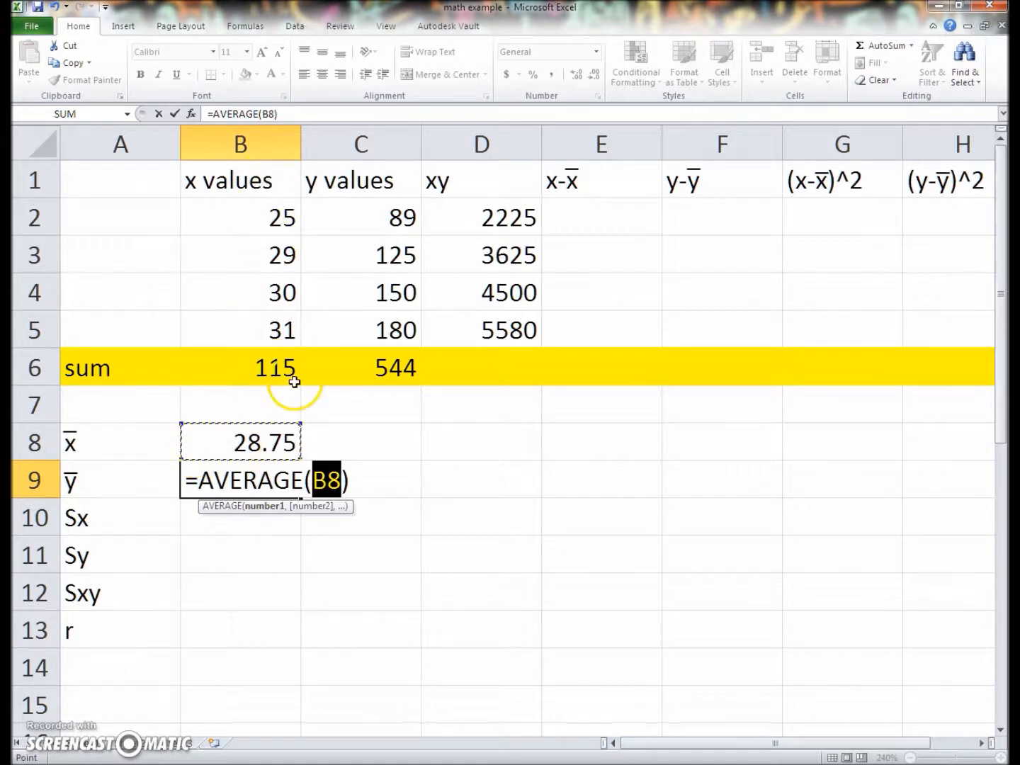
pyautogui.moveTo(350, 212); pyautogui.dragTo(350, 322)
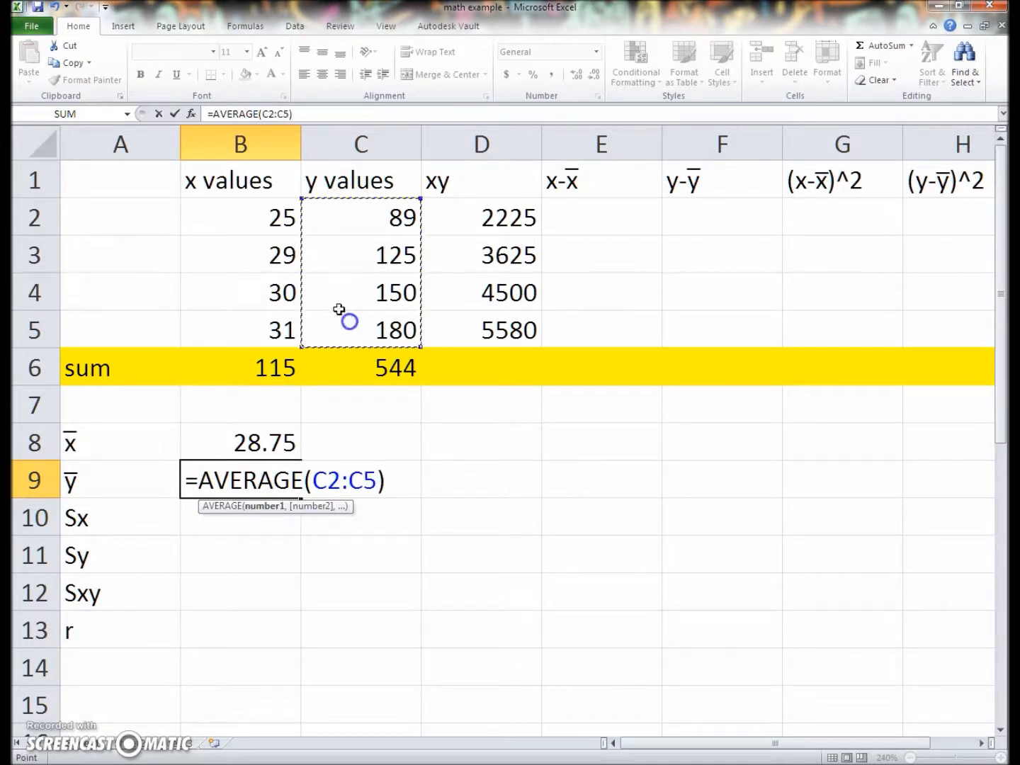
pyautogui.press('Return')
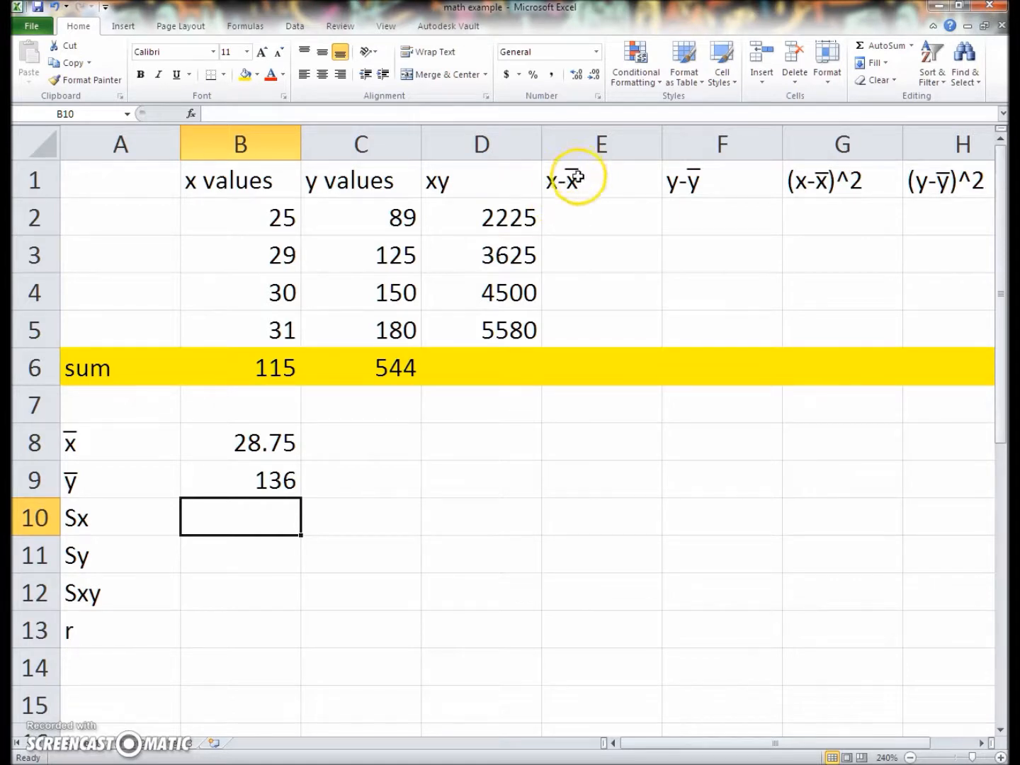
# Calculate the first x deviation in E2 with the formula =B2-B8 and fill it down through E5
pyautogui.click(567, 216)
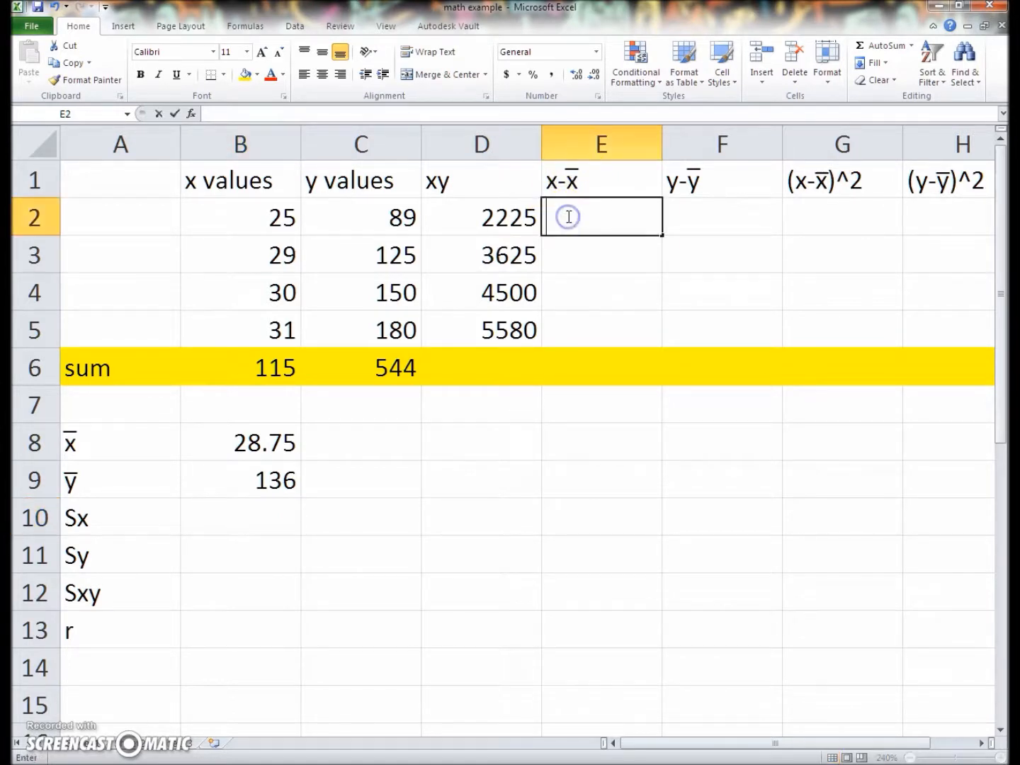
pyautogui.write('=')
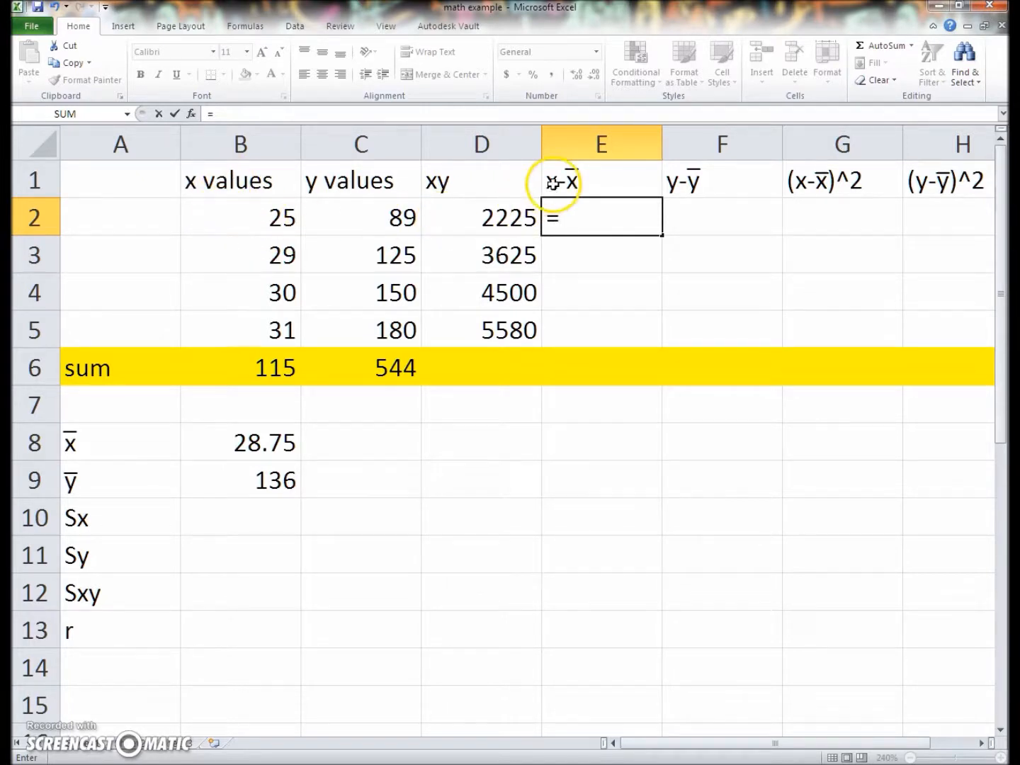
pyautogui.click(273, 219)
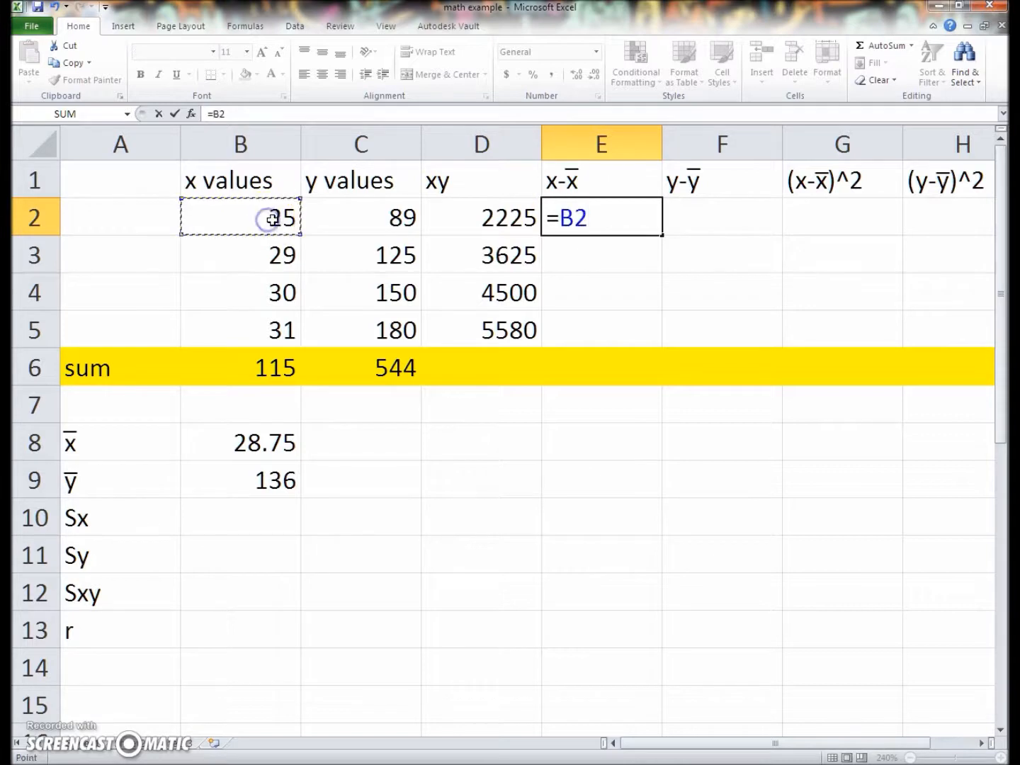
pyautogui.write('-')
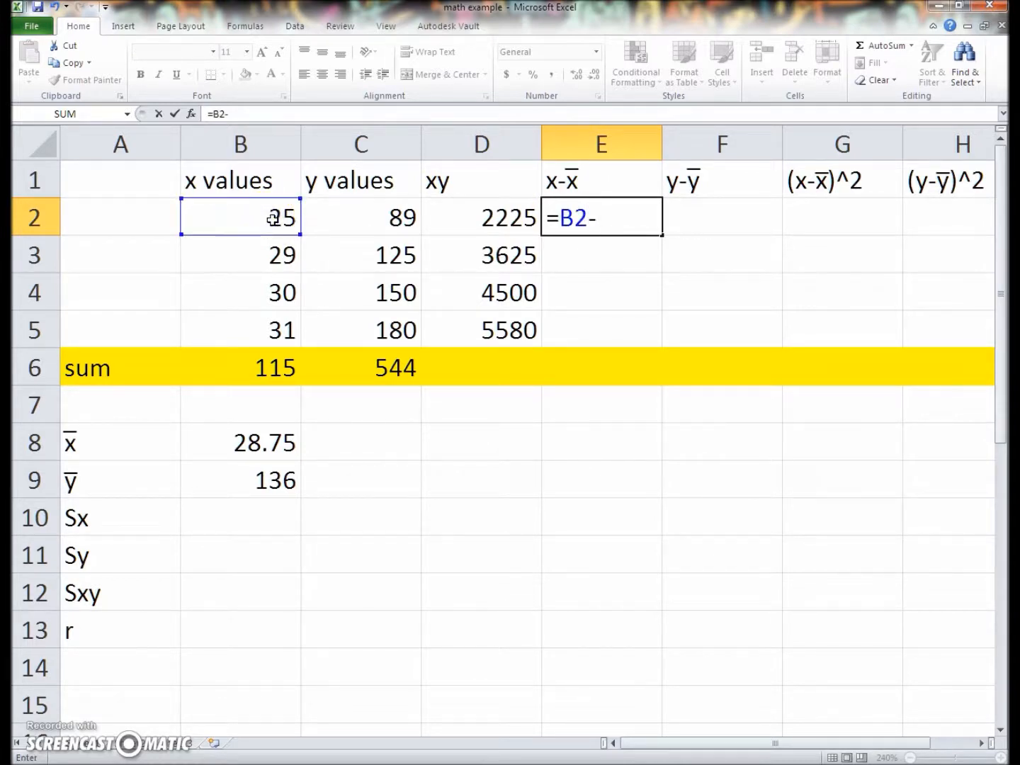
pyautogui.click(238, 448)
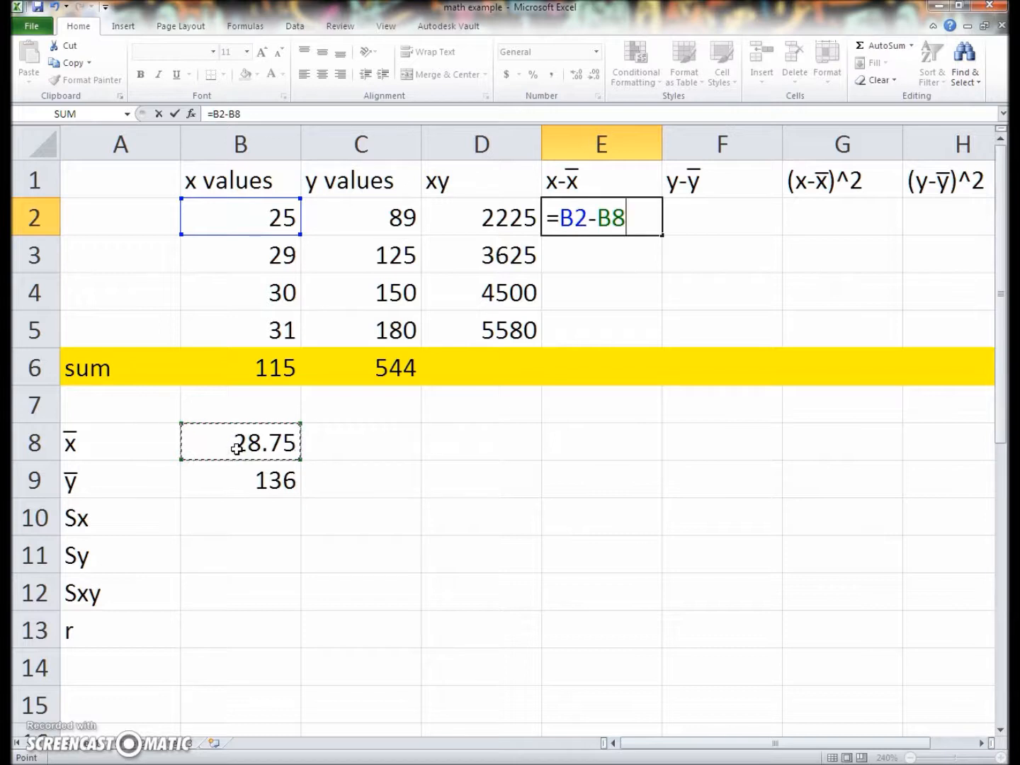
pyautogui.click(573, 214)
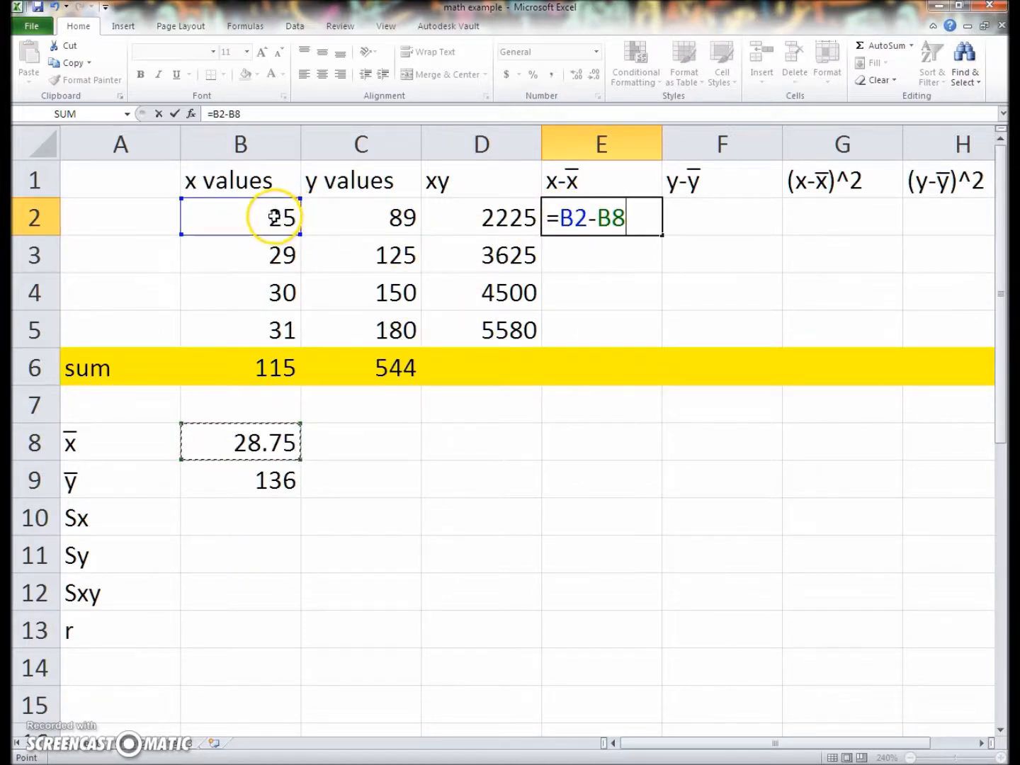
pyautogui.press('Return')
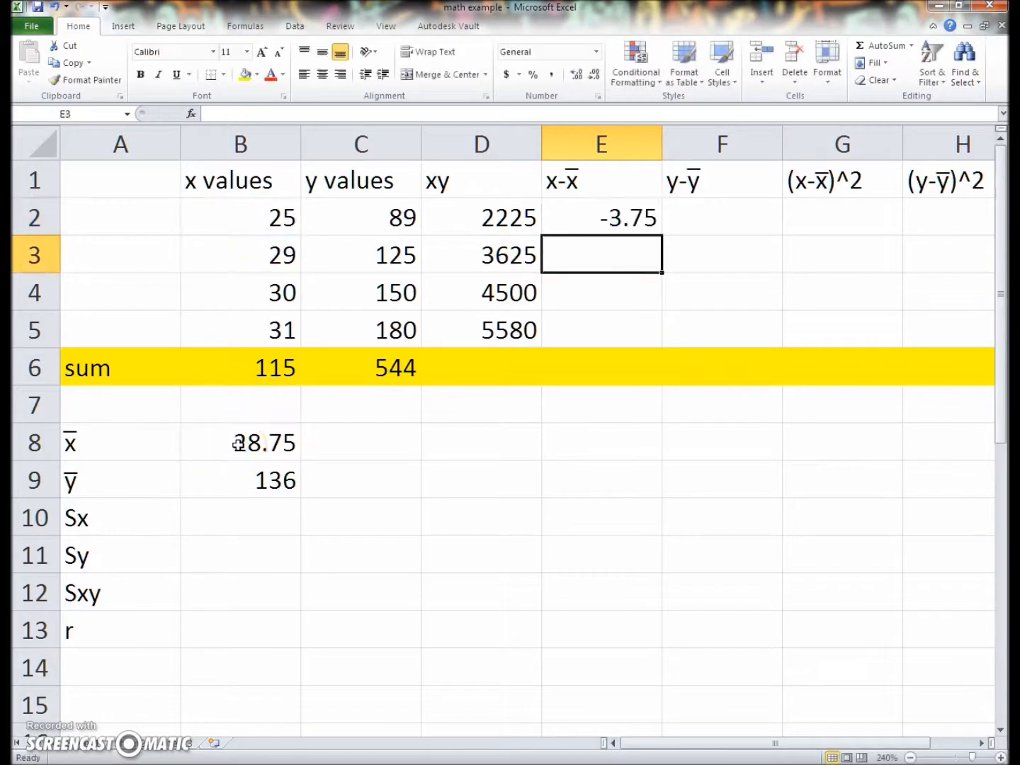
pyautogui.click(628, 205)
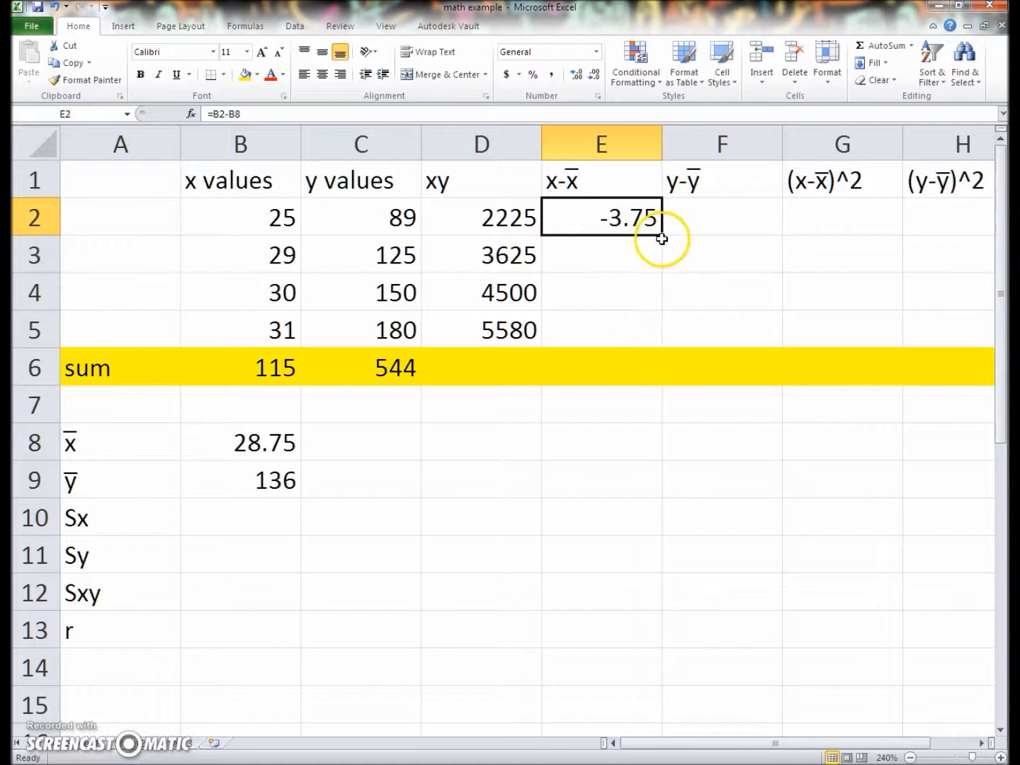
pyautogui.moveTo(663, 238); pyautogui.dragTo(644, 334)
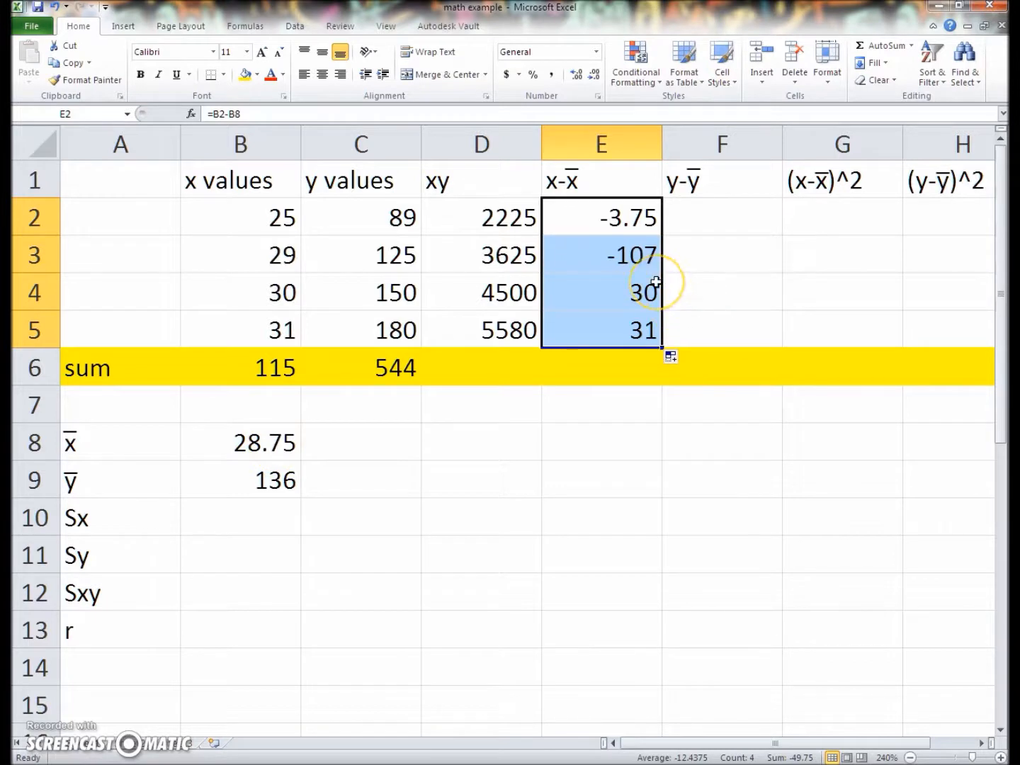
# Inspect the filled deviation formulas in E3, E4 and E5 and the cells they reference
pyautogui.click(622, 297)
pyautogui.click(605, 255)
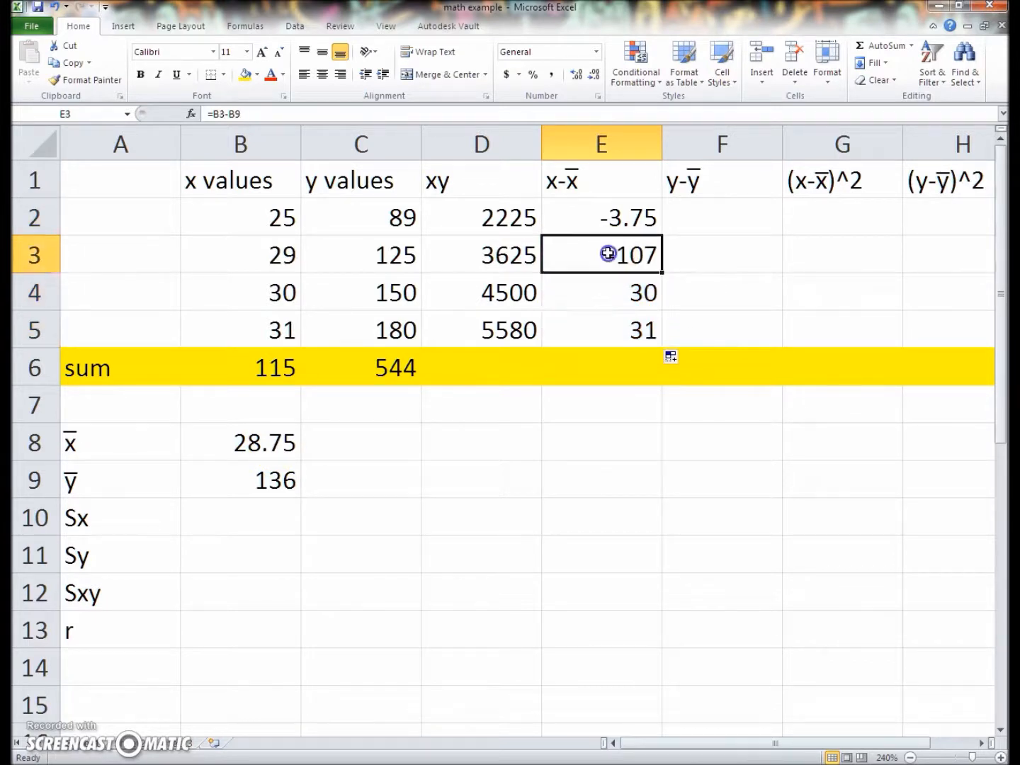
pyautogui.click(60, 89)
pyautogui.click(227, 114)
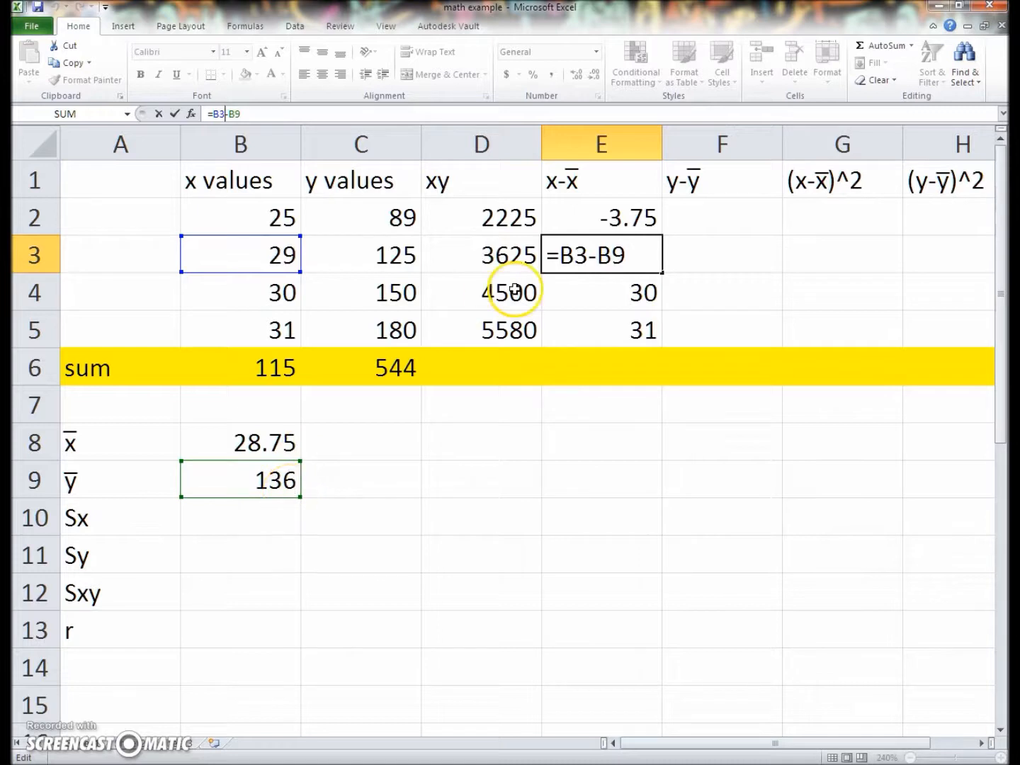
pyautogui.click(598, 290)
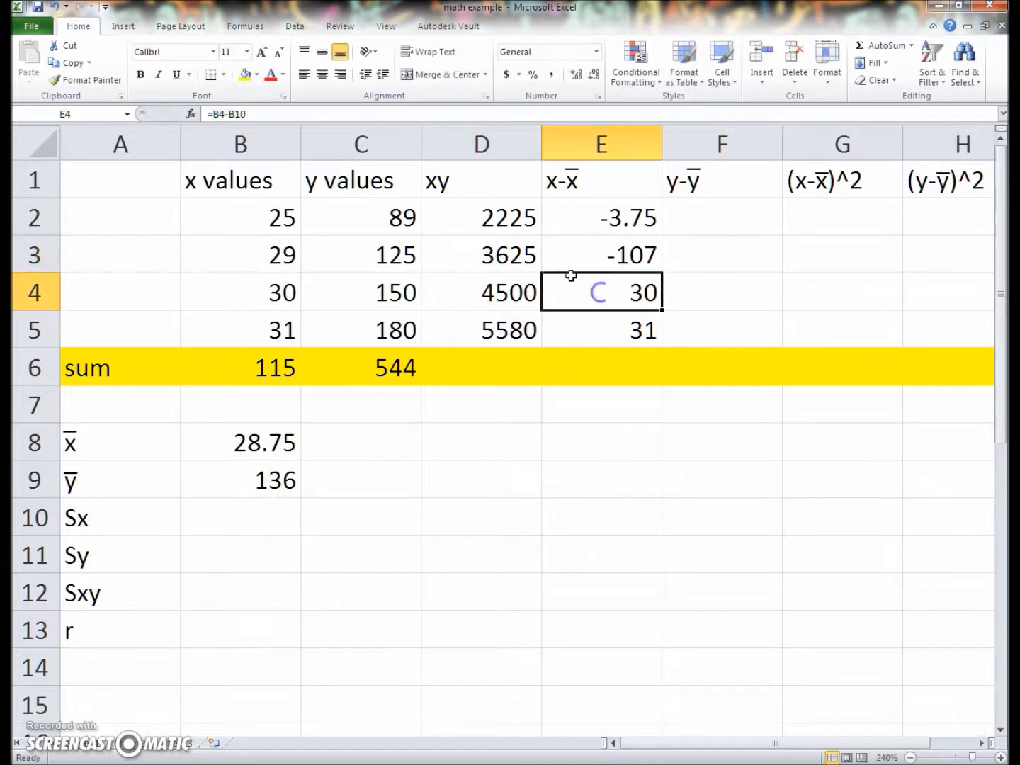
pyautogui.click(234, 117)
pyautogui.click(634, 327)
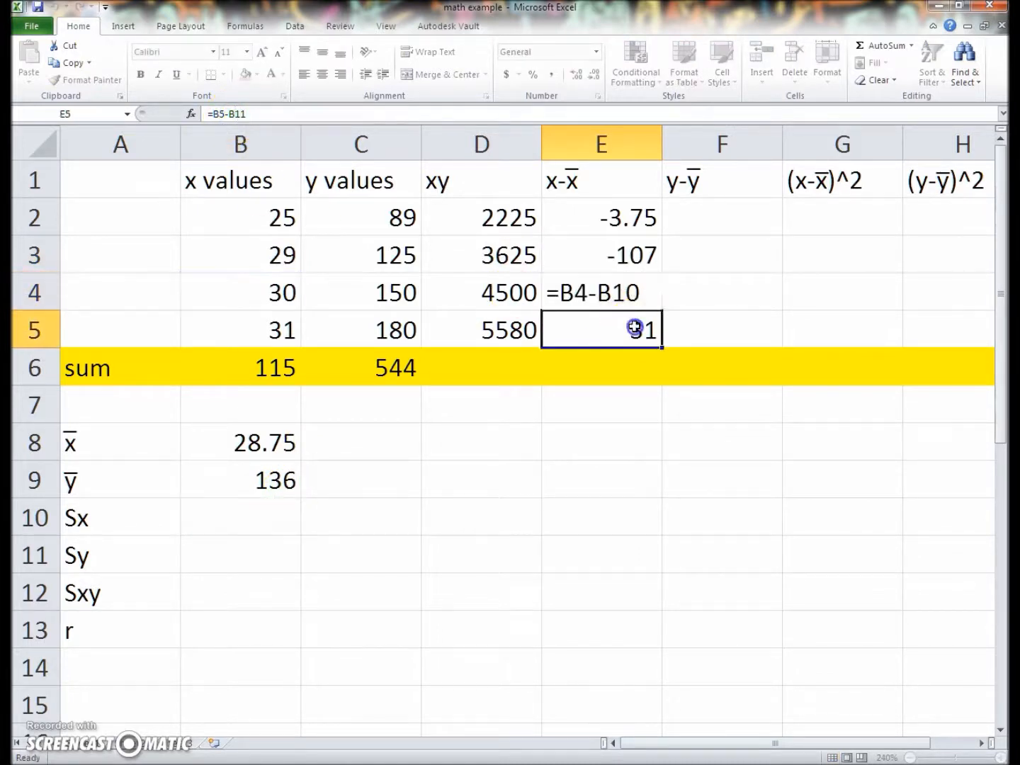
pyautogui.click(227, 114)
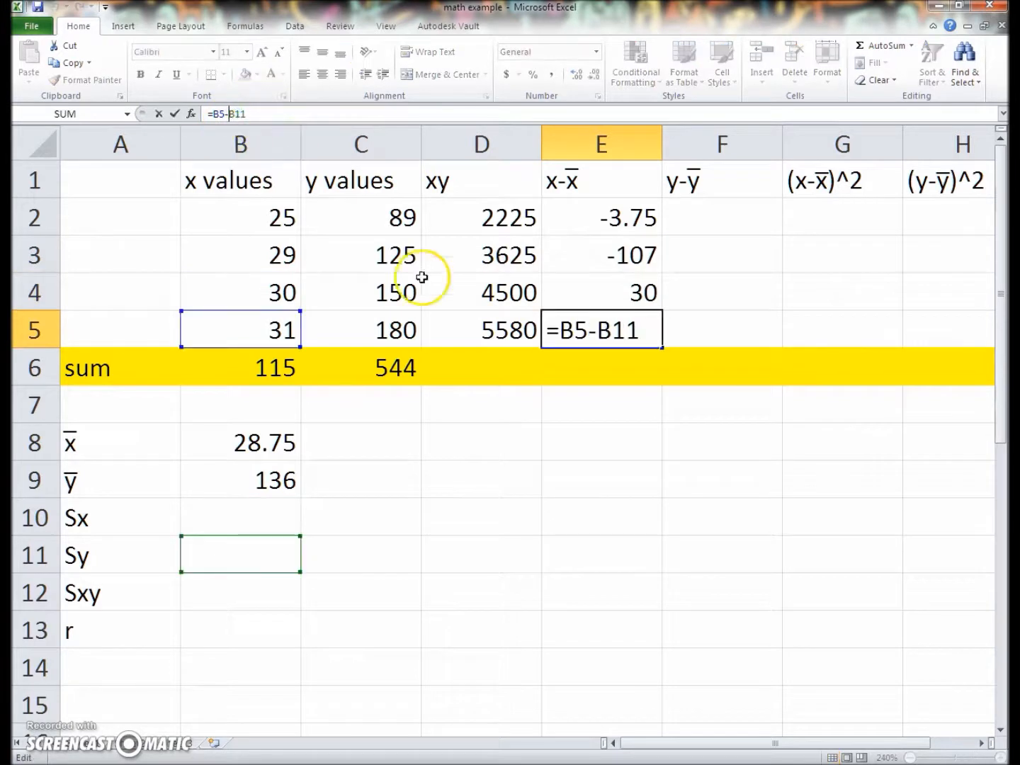
pyautogui.click(656, 211)
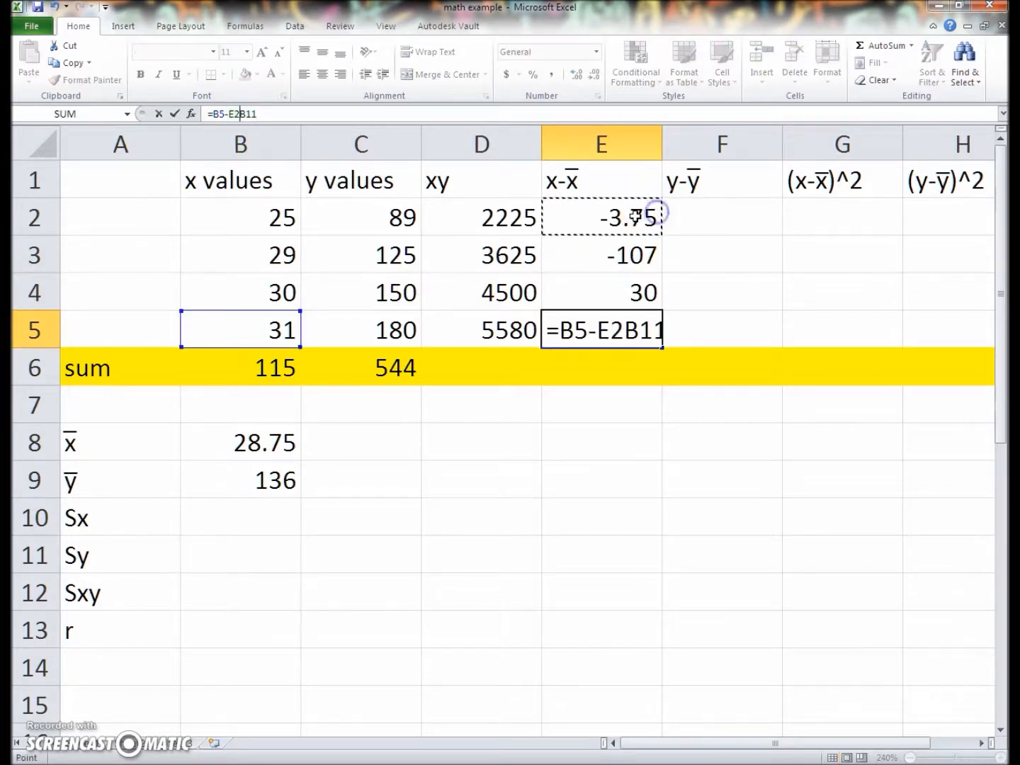
pyautogui.click(241, 114)
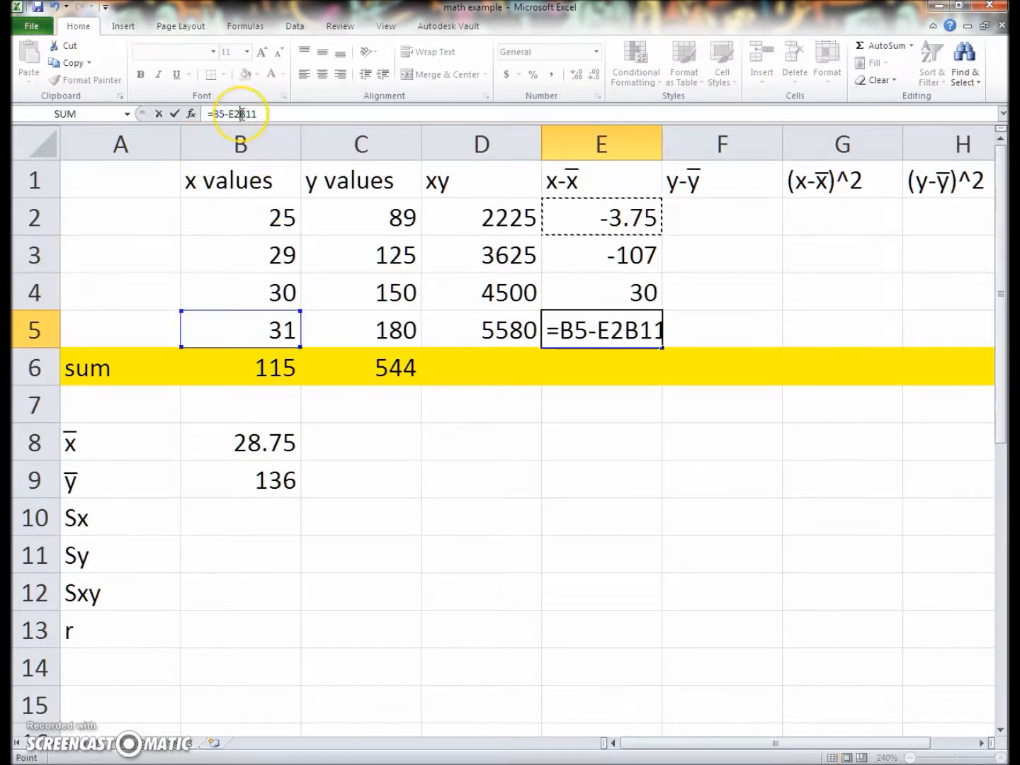
pyautogui.press('BackSpace')
pyautogui.press('BackSpace')
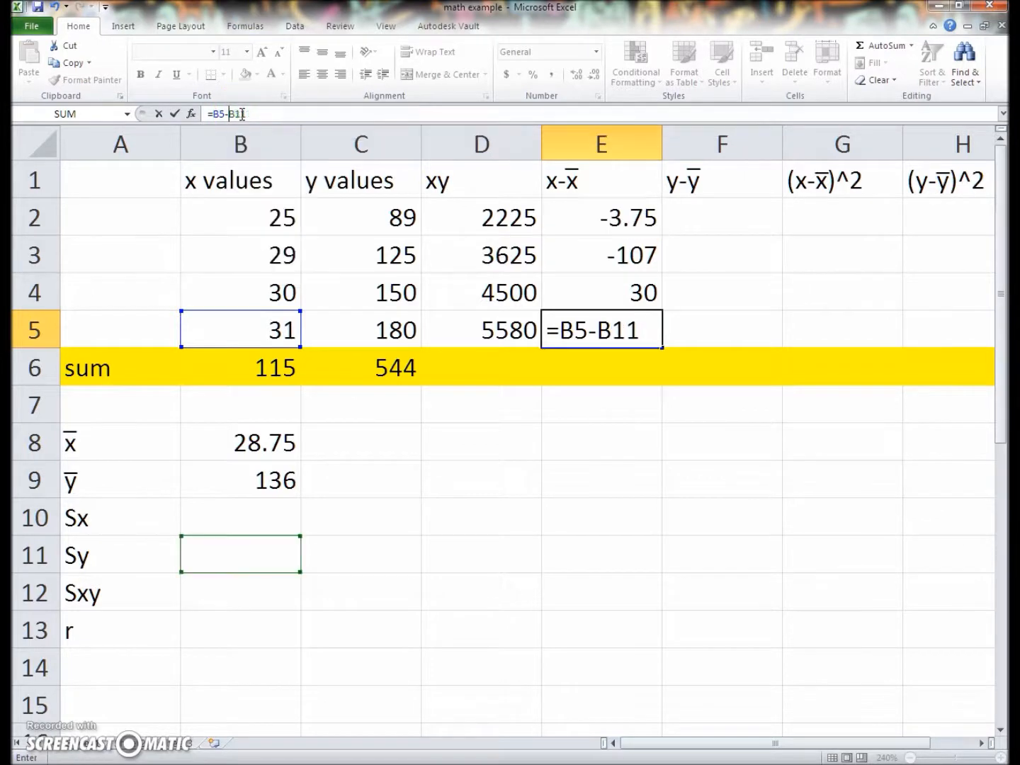
pyautogui.press('Return')
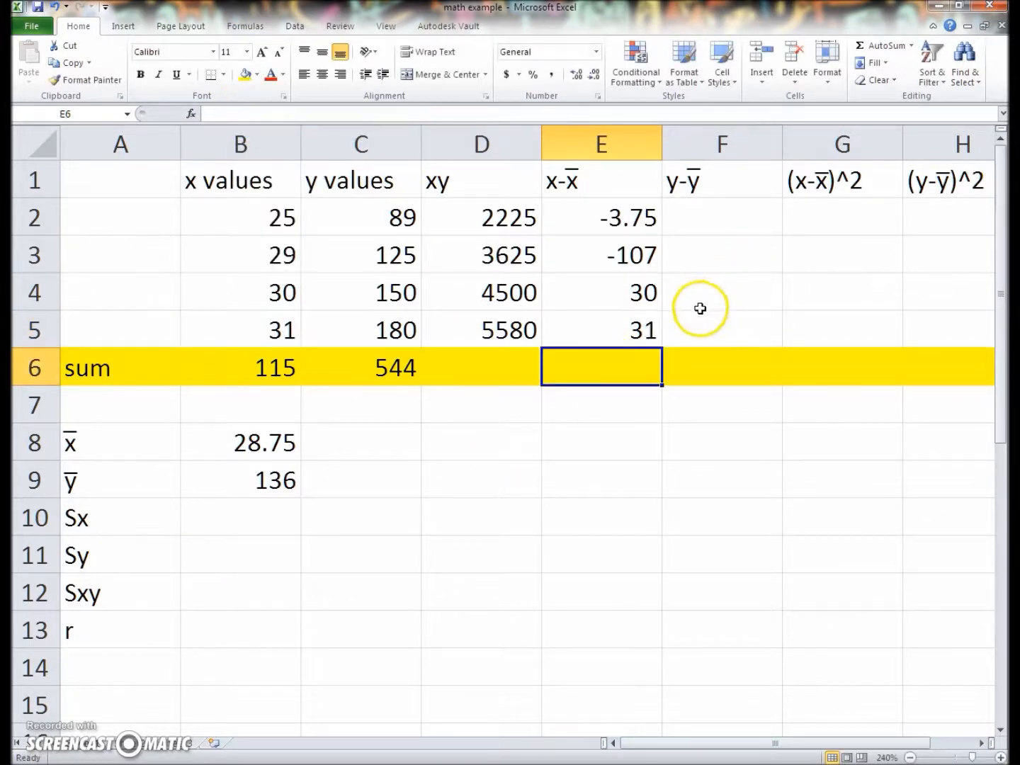
# Make the x mean reference absolute in E2 as =B2-$B$8 and refill the formula down through E5
pyautogui.click(596, 218)
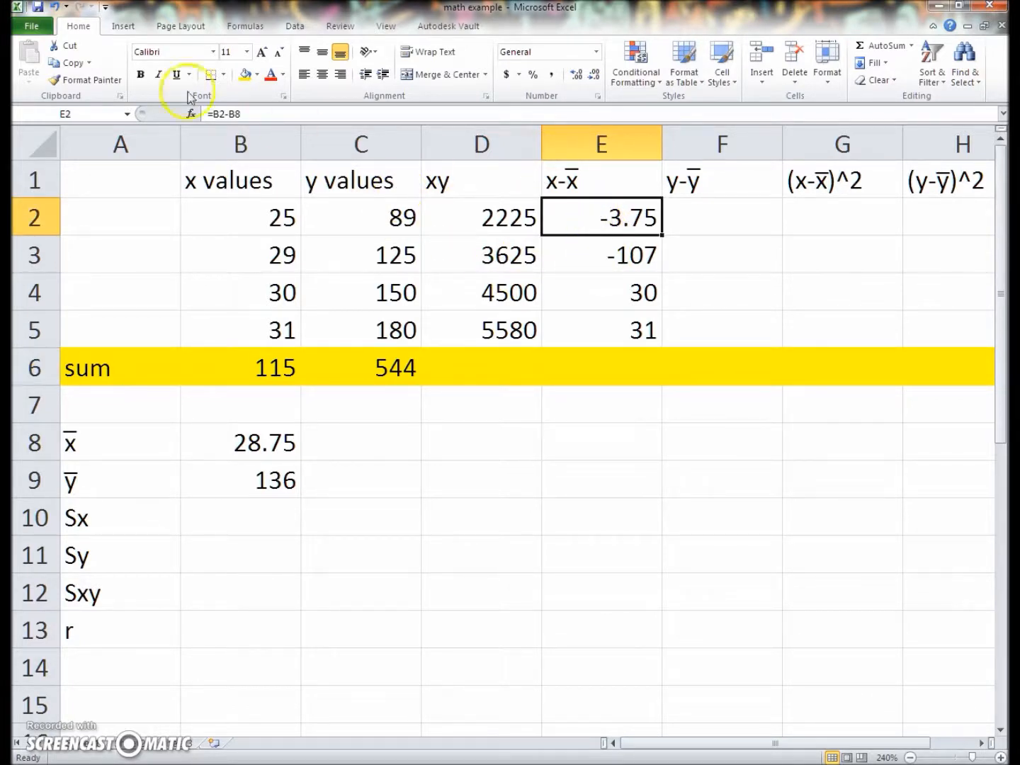
pyautogui.click(231, 111)
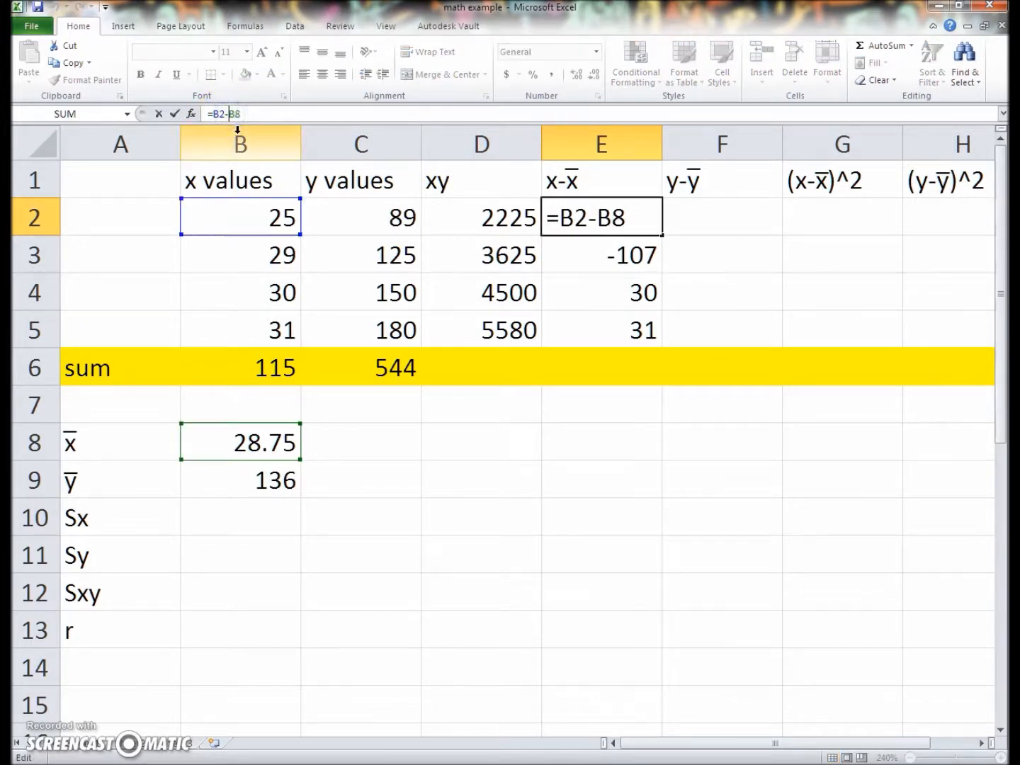
pyautogui.write('$B')
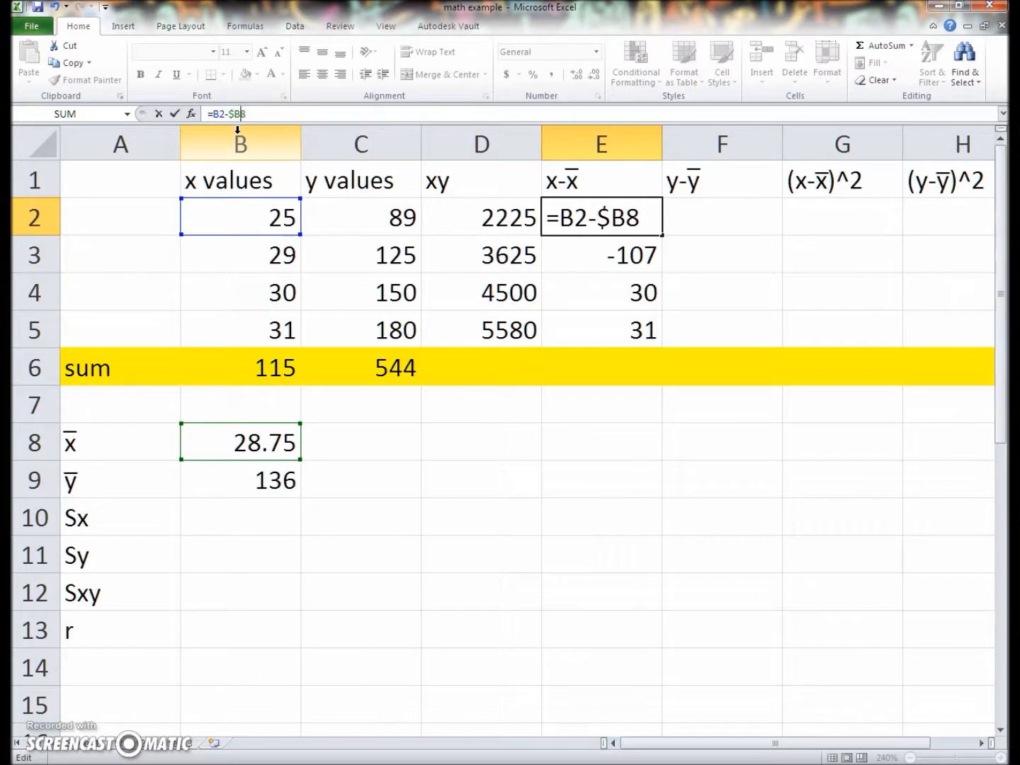
pyautogui.write('$')
pyautogui.press('Return')
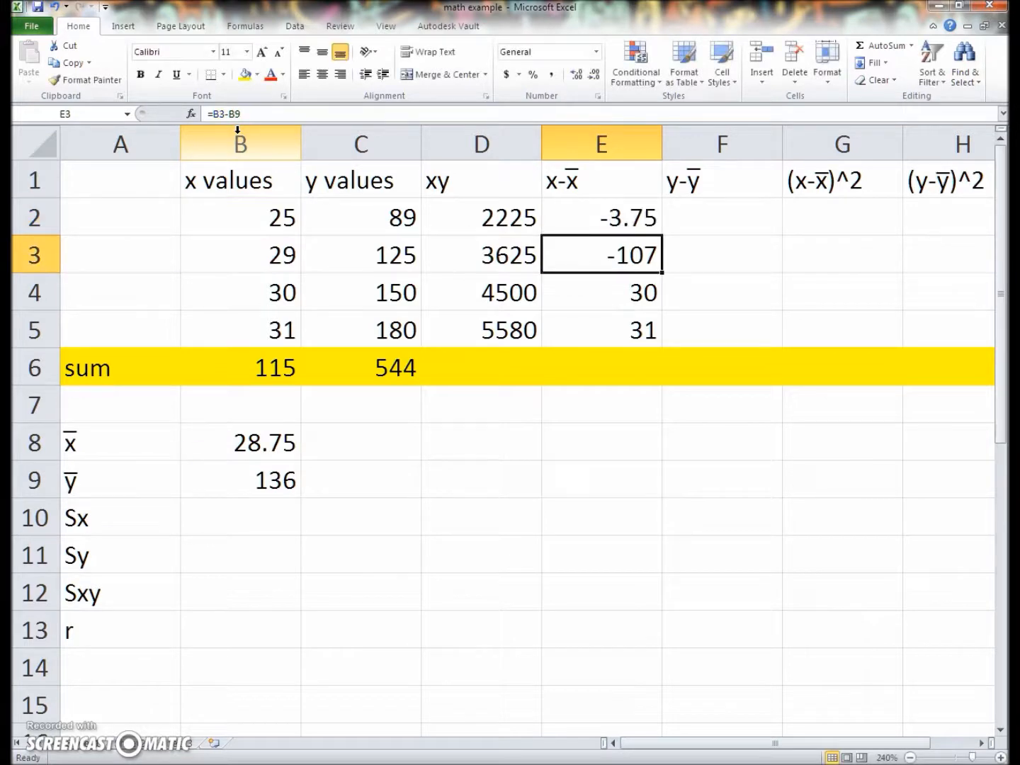
pyautogui.click(628, 220)
pyautogui.moveTo(660, 233); pyautogui.dragTo(648, 330)
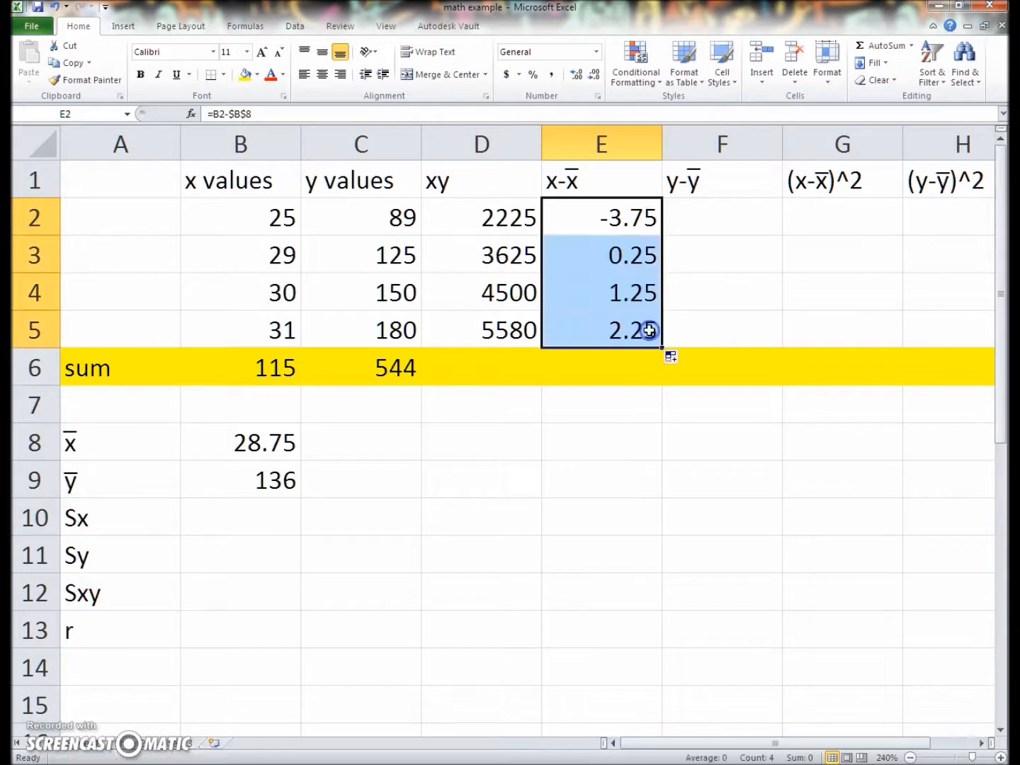
# Check that the refilled formulas in E3 to E5 each reference the fixed x mean cell
pyautogui.click(646, 248)
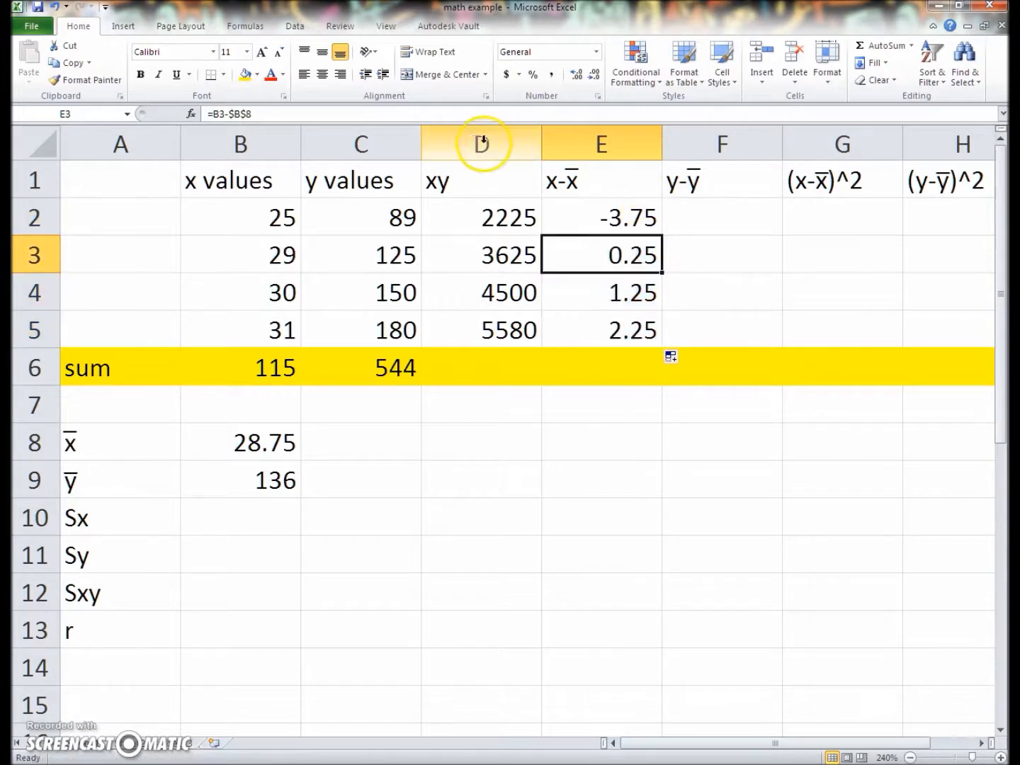
pyautogui.click(246, 113)
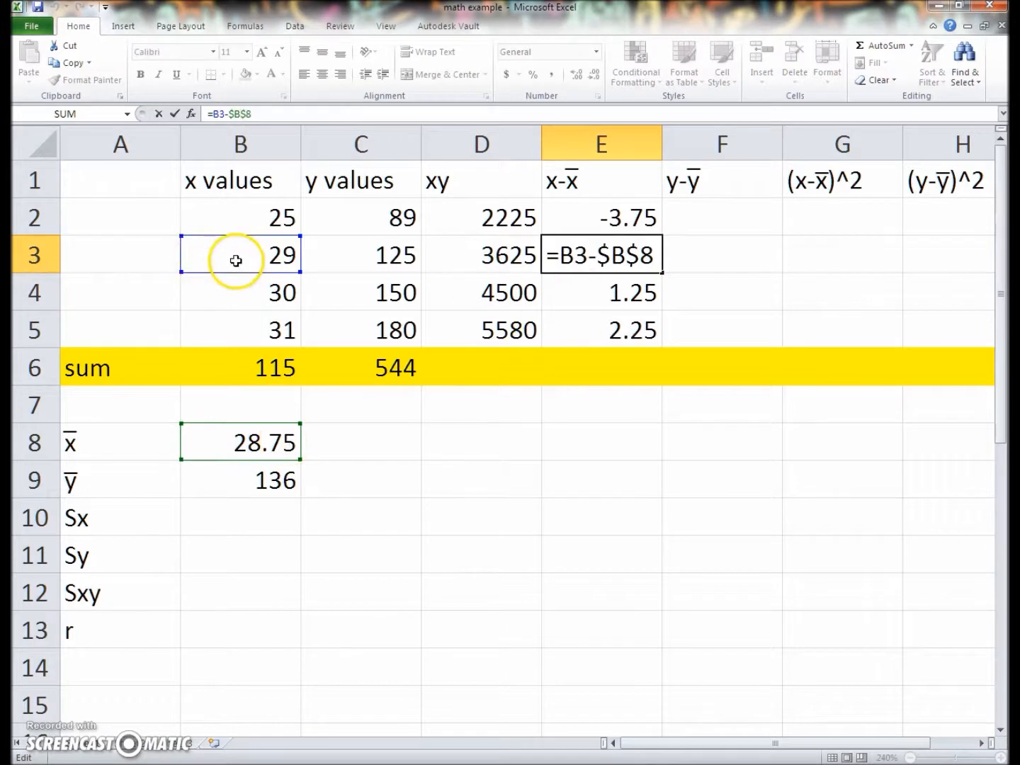
pyautogui.click(589, 310)
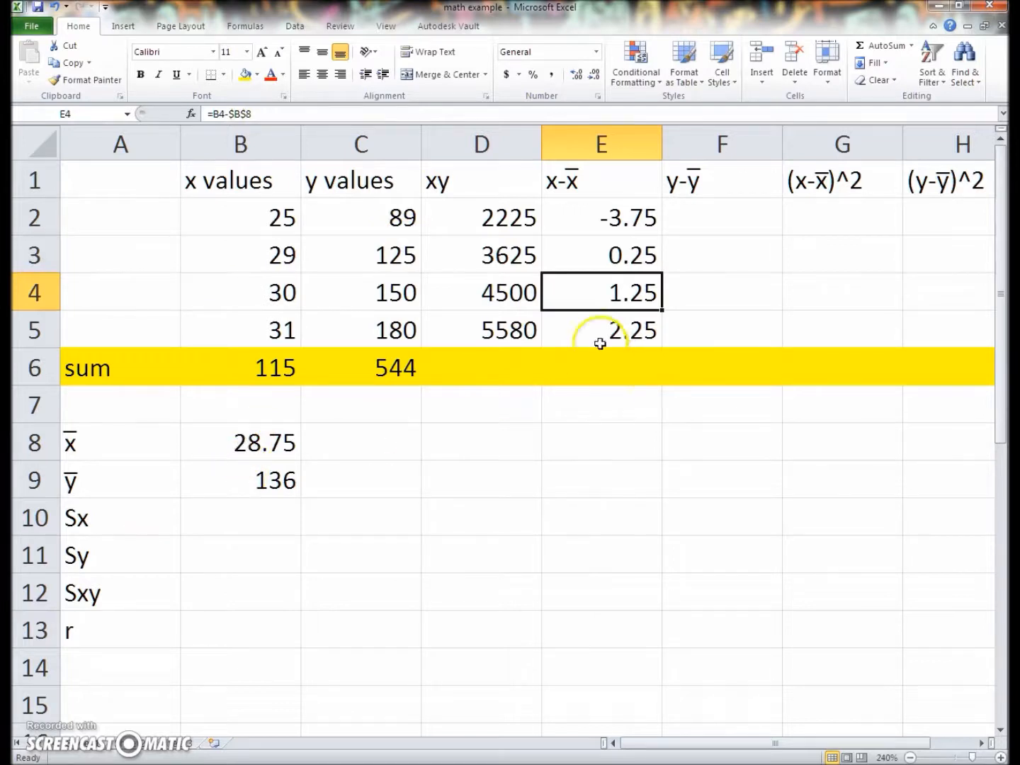
pyautogui.click(557, 326)
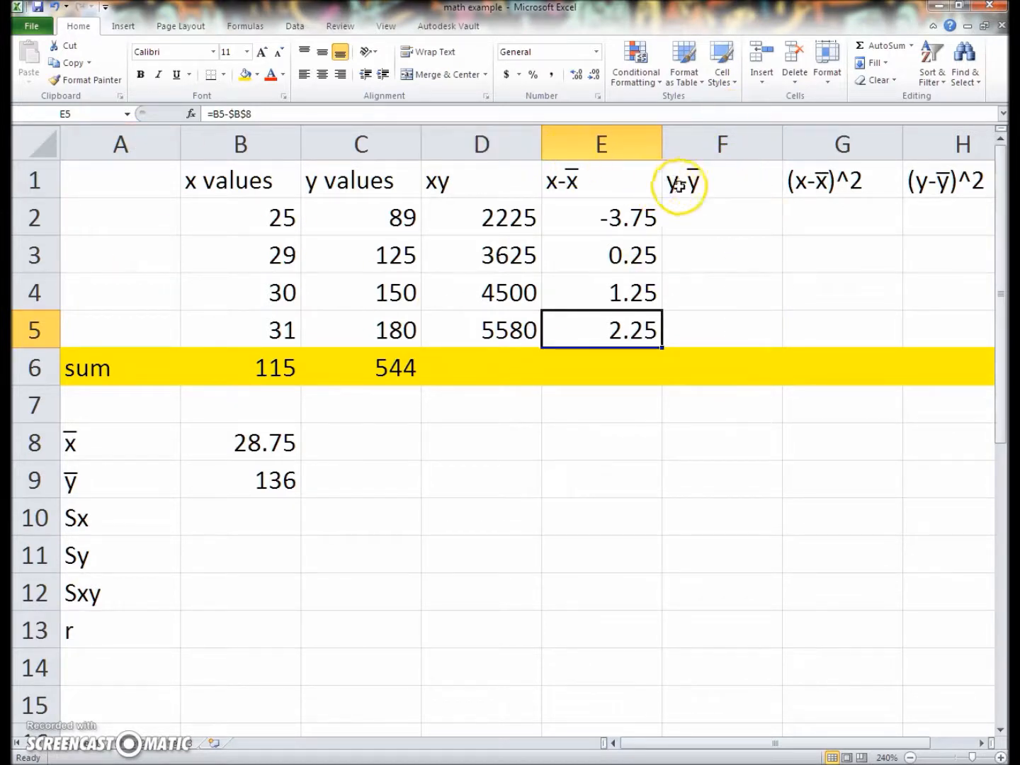
# Calculate the first y deviation in F2 with the formula =C2-$B$9, using an absolute reference to the y mean
pyautogui.click(731, 224)
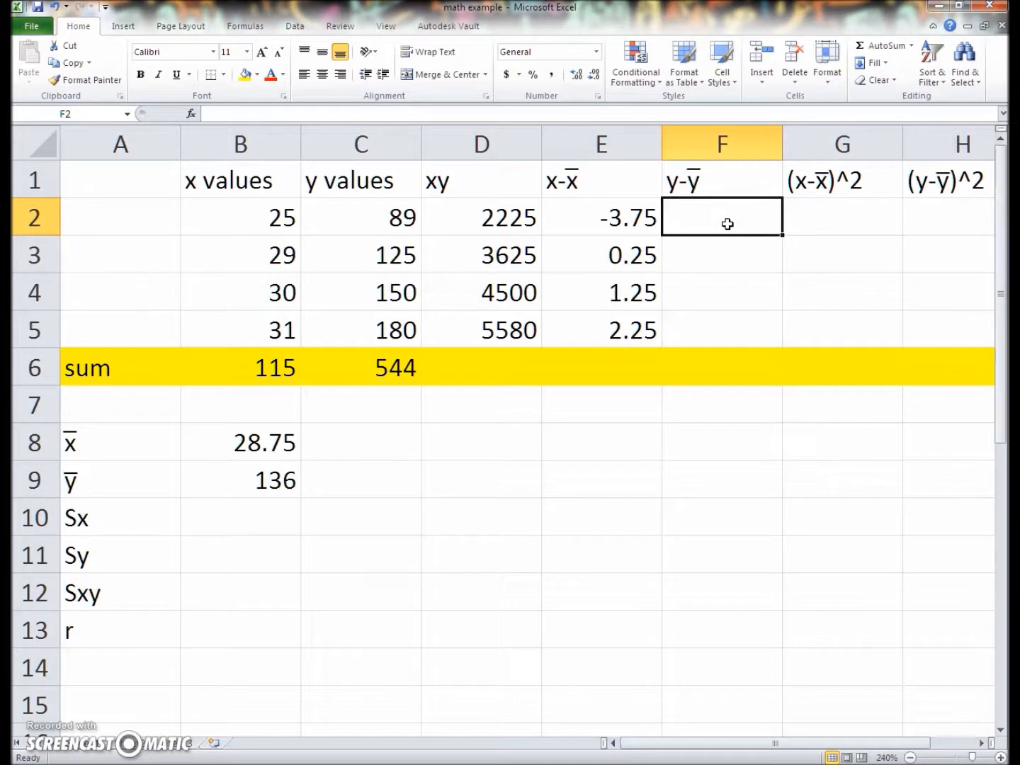
pyautogui.write('=')
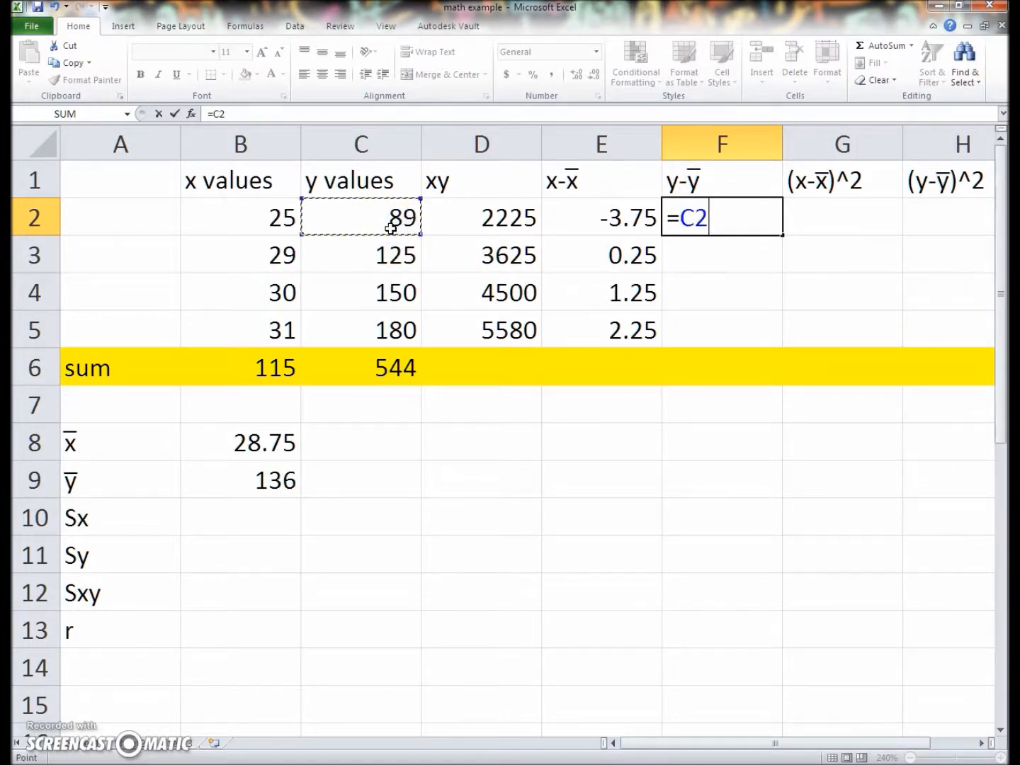
pyautogui.write('-')
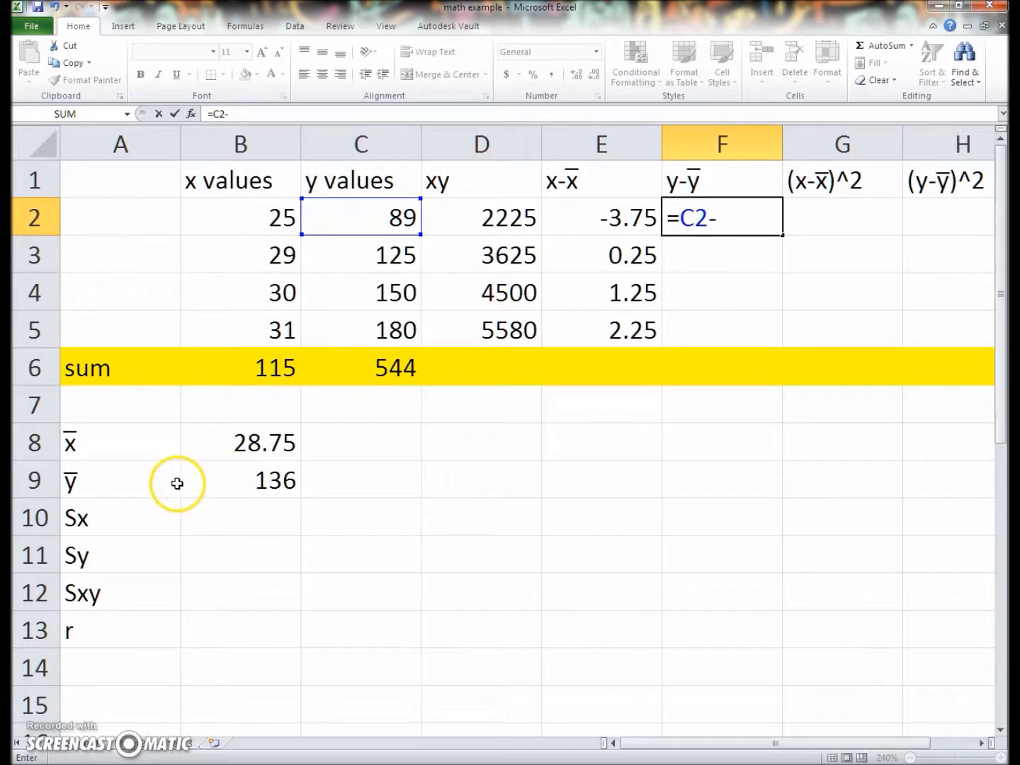
pyautogui.click(245, 482)
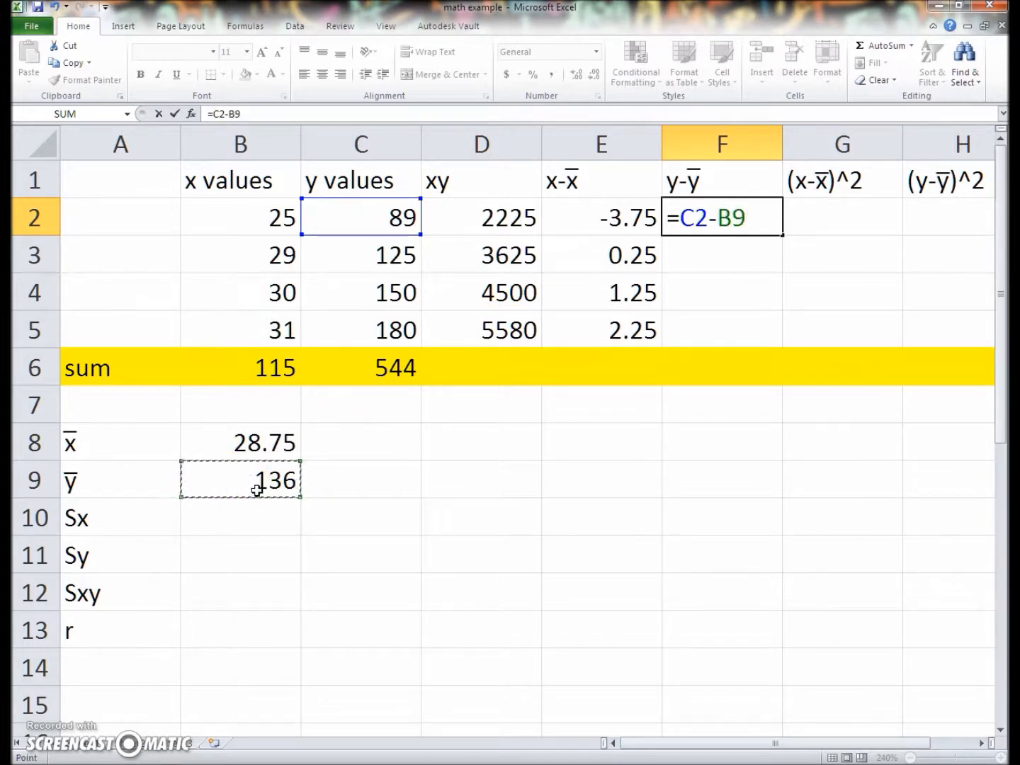
pyautogui.press('Left')
pyautogui.press('Right')
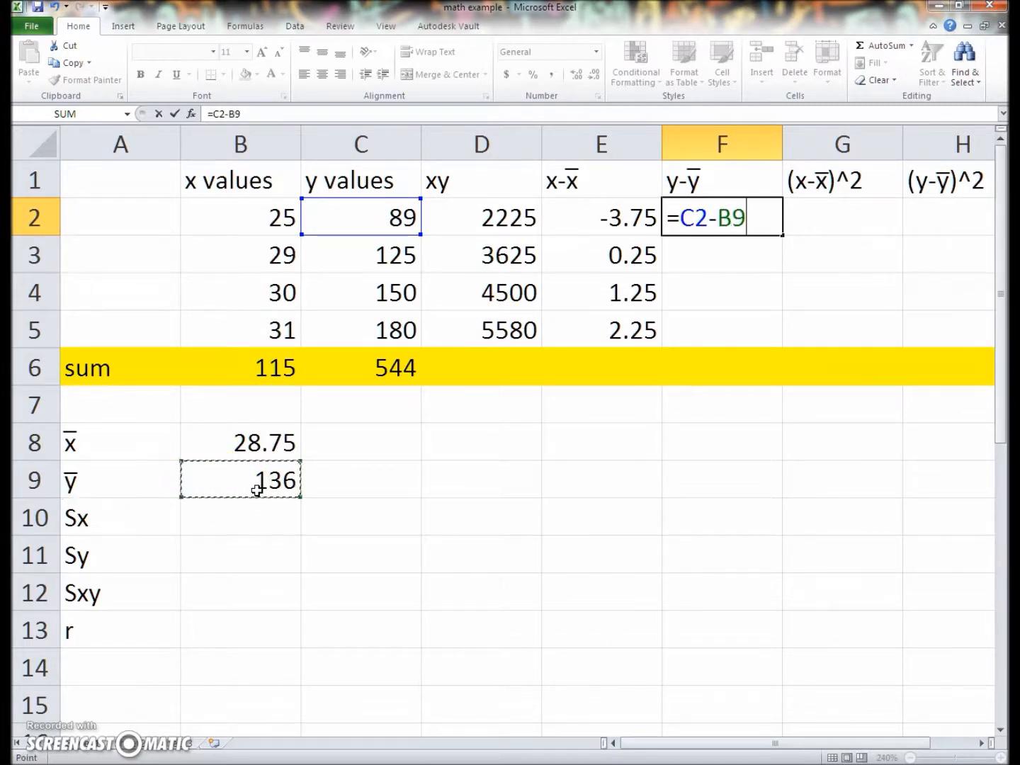
pyautogui.click(718, 221)
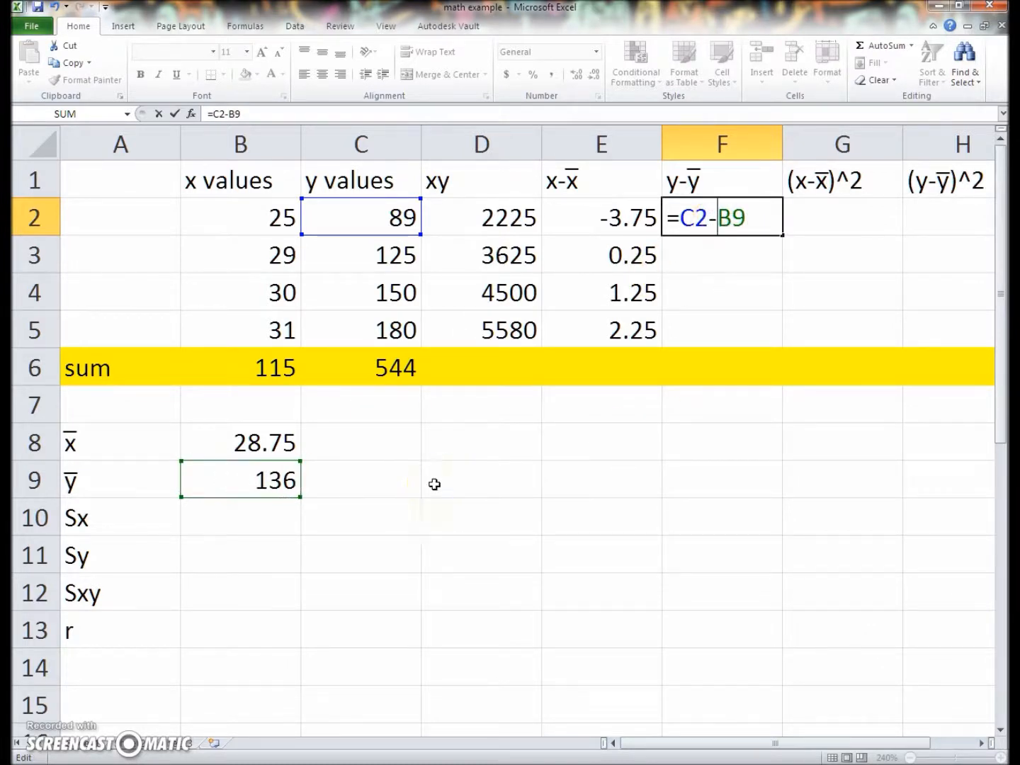
pyautogui.write('$')
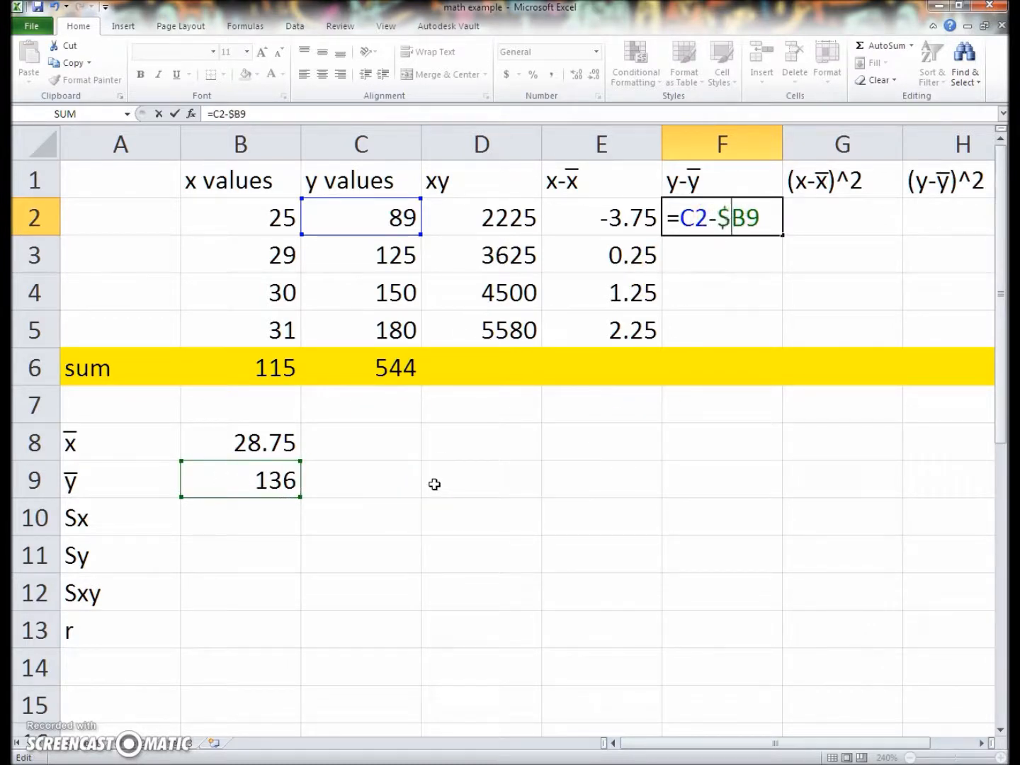
pyautogui.click(745, 220)
pyautogui.write('$')
pyautogui.press('Return')
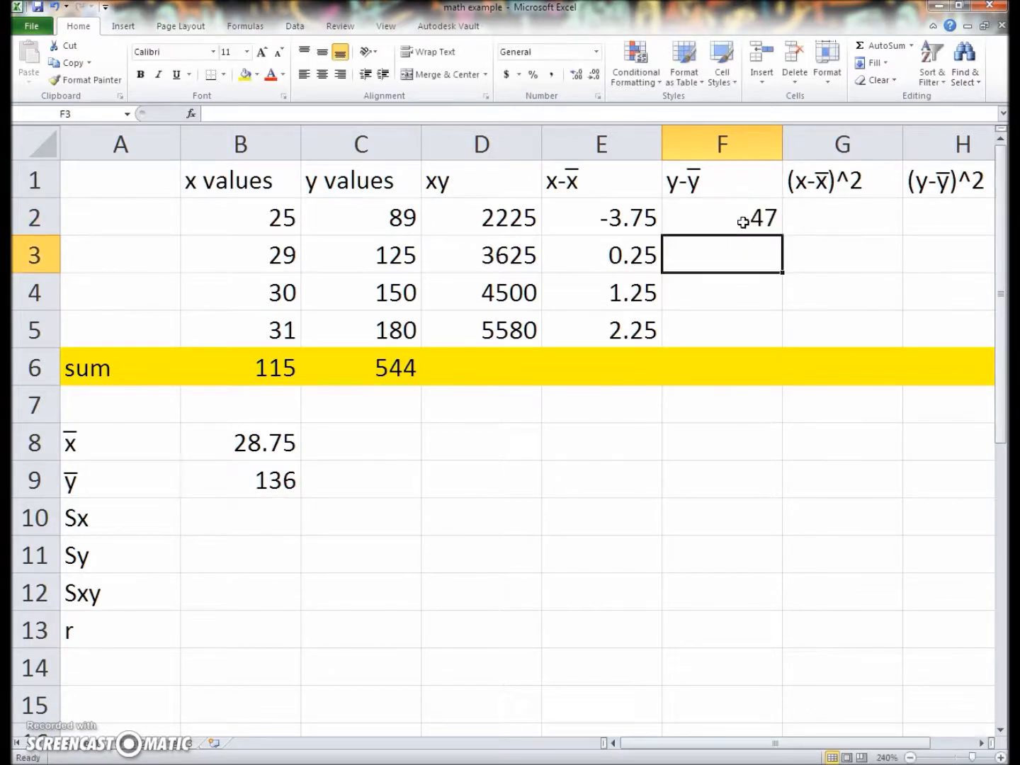
# Fill the y deviation formula from F2 down through F5
pyautogui.click(742, 222)
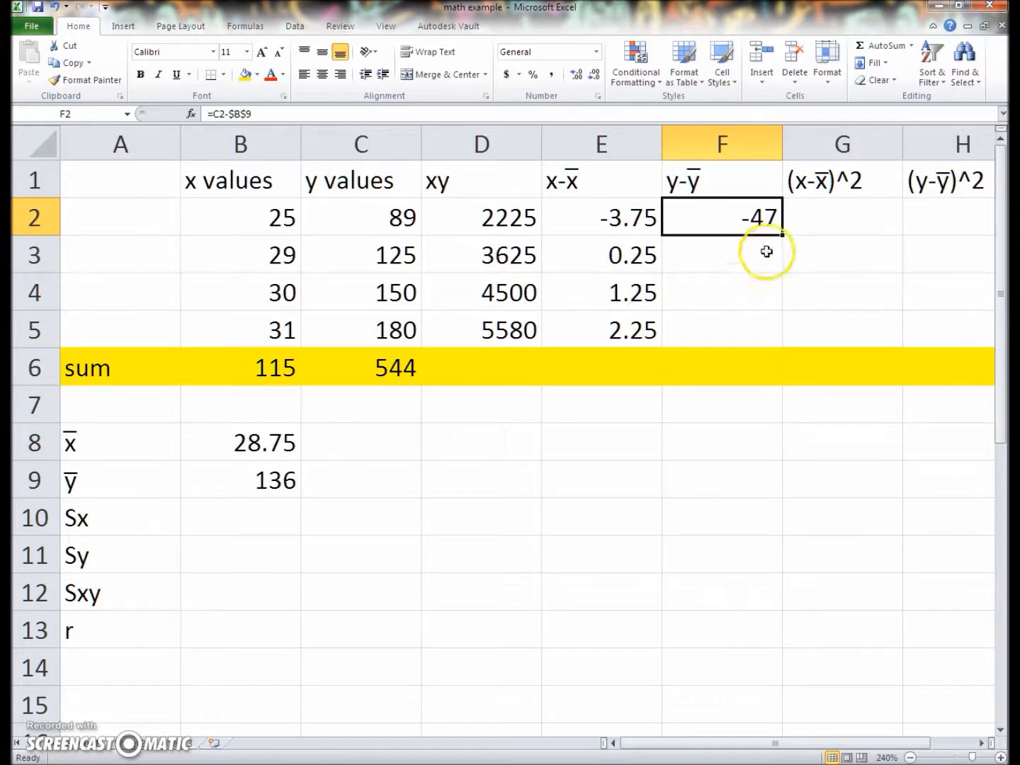
pyautogui.moveTo(782, 235); pyautogui.dragTo(772, 331)
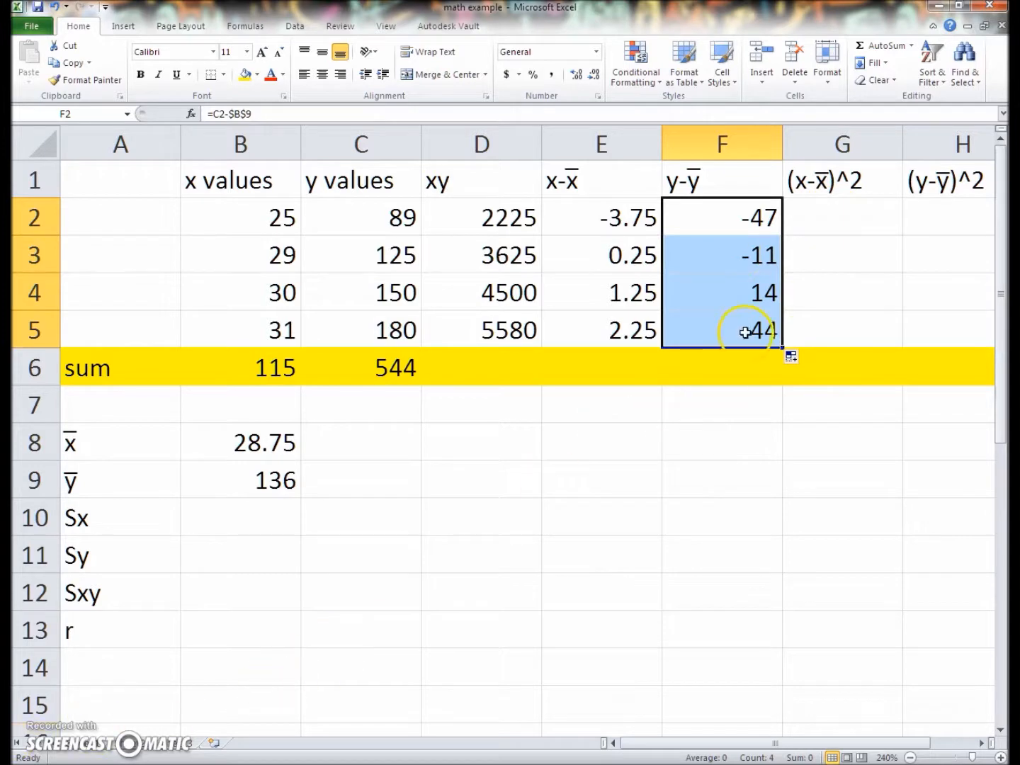
pyautogui.click(833, 212)
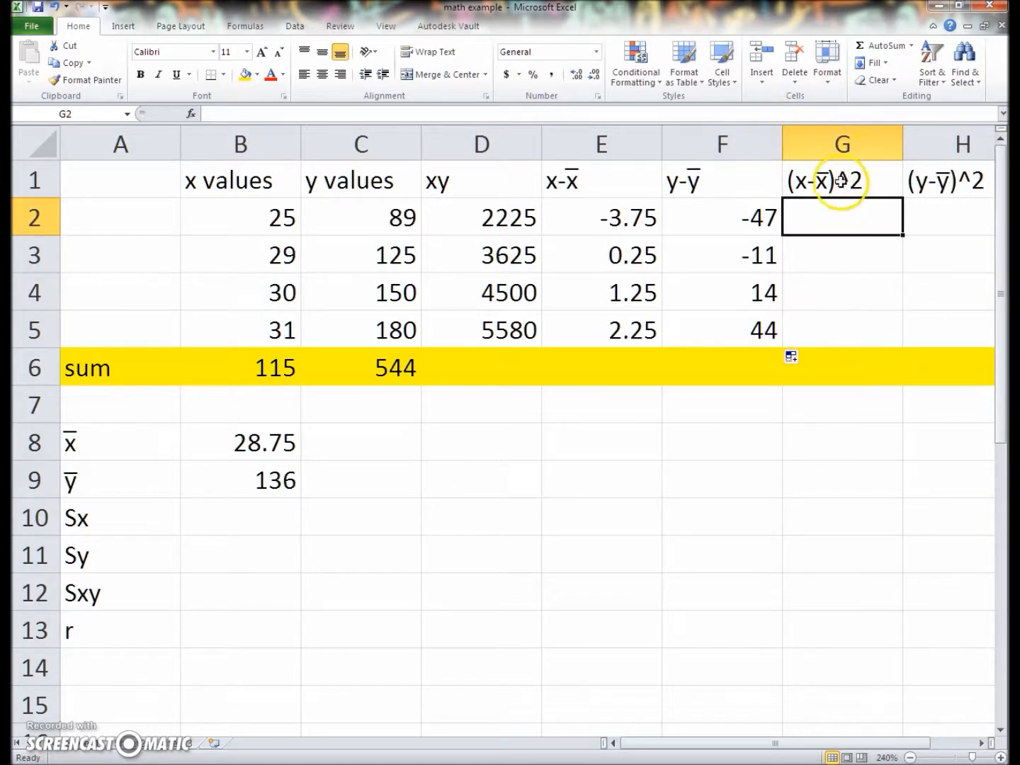
# Clear the text of the squared x deviation heading in G1
pyautogui.click(871, 181)
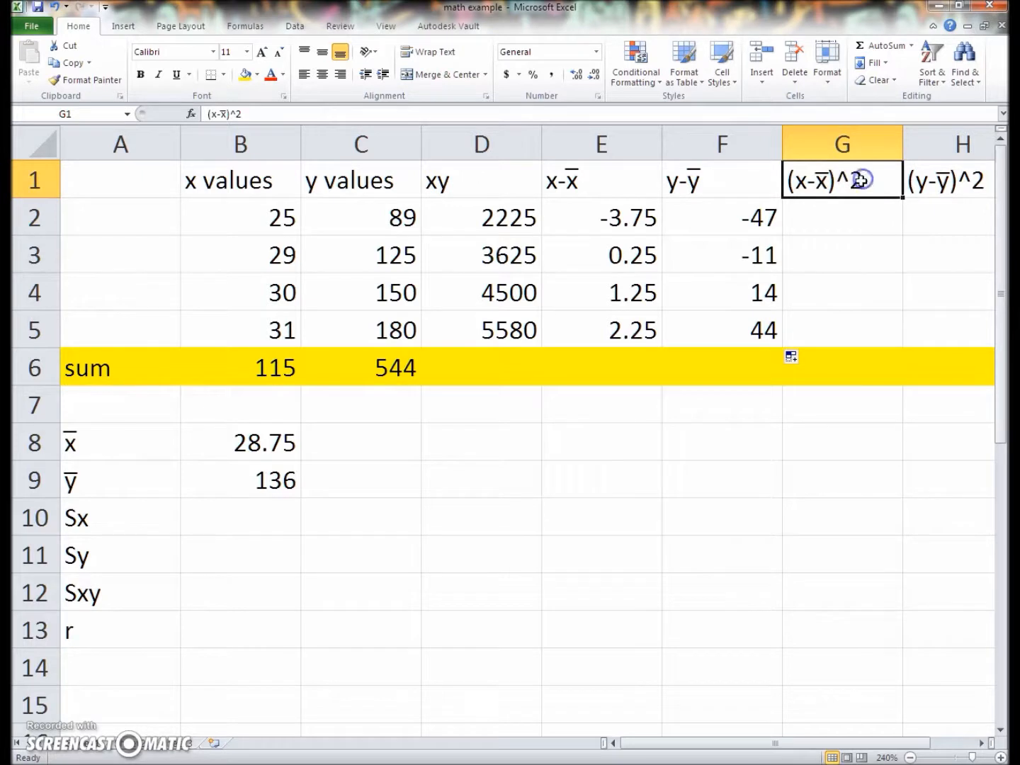
pyautogui.doubleClick(865, 183)
pyautogui.moveTo(865, 182); pyautogui.dragTo(763, 182)
pyautogui.press('BackSpace')
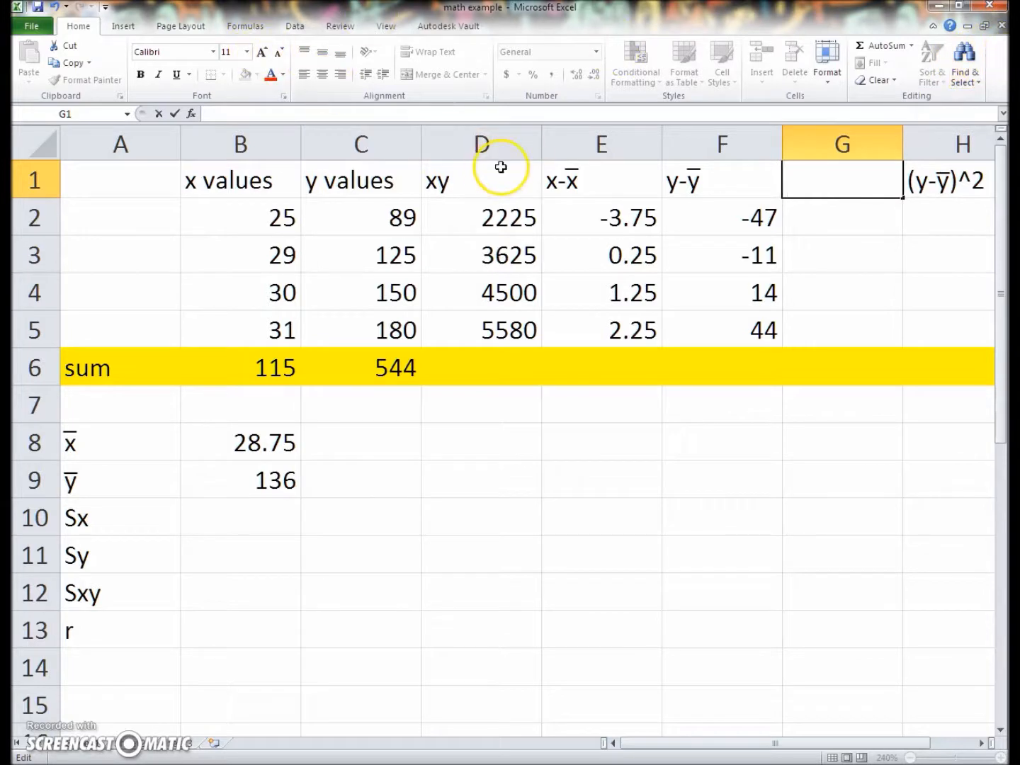
# Copy the heading text x-x̄ from E1 and paste it into G1
pyautogui.doubleClick(568, 182)
pyautogui.moveTo(578, 182); pyautogui.dragTo(549, 182)
pyautogui.hotkey('ctrl', 'c')
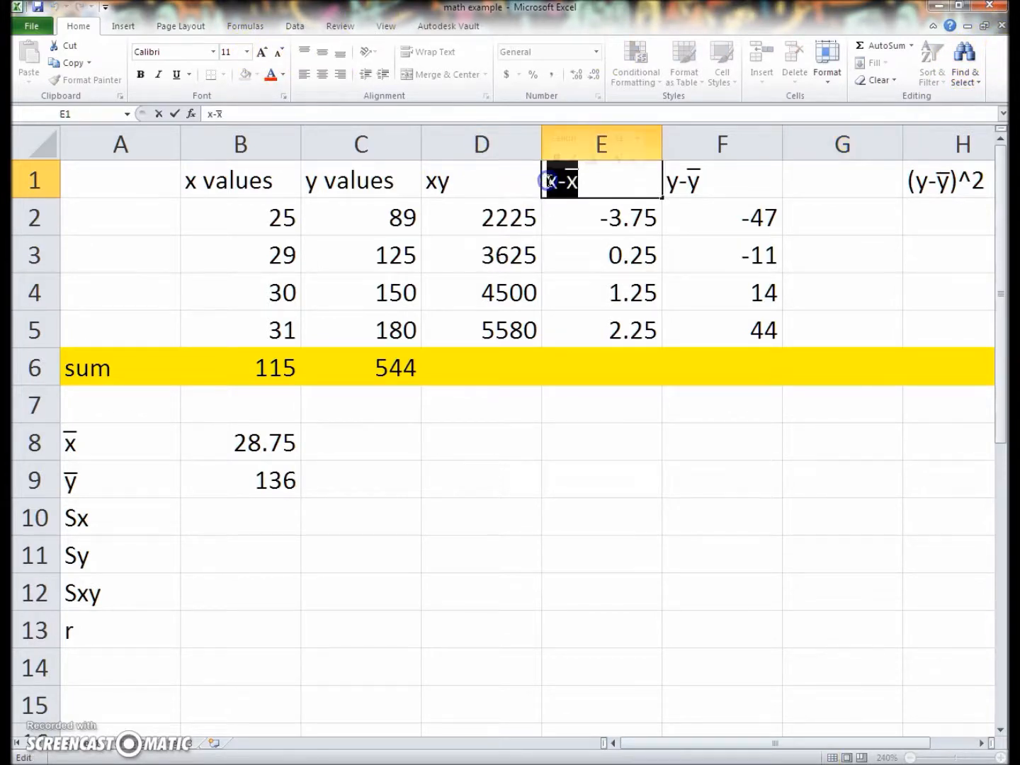
pyautogui.click(818, 182)
pyautogui.doubleClick(819, 182)
pyautogui.hotkey('ctrl', 'v')
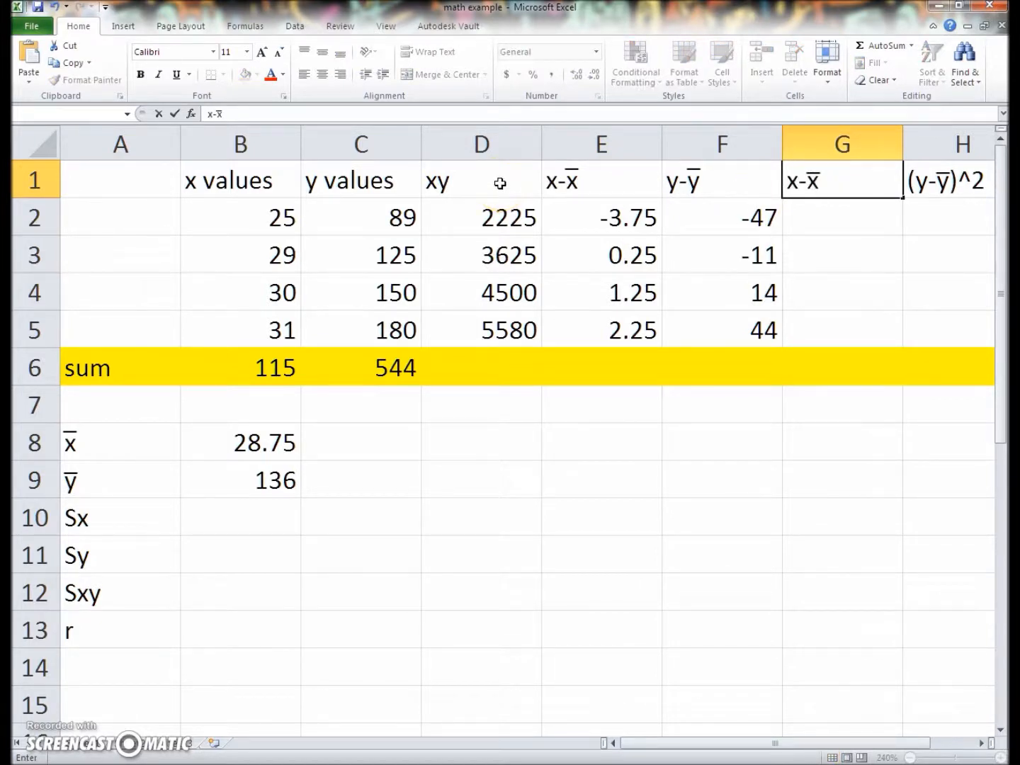
# Enclose the pasted G1 heading in parentheses and add the exponent so that it reads (x-x̄)^2
pyautogui.click(783, 182)
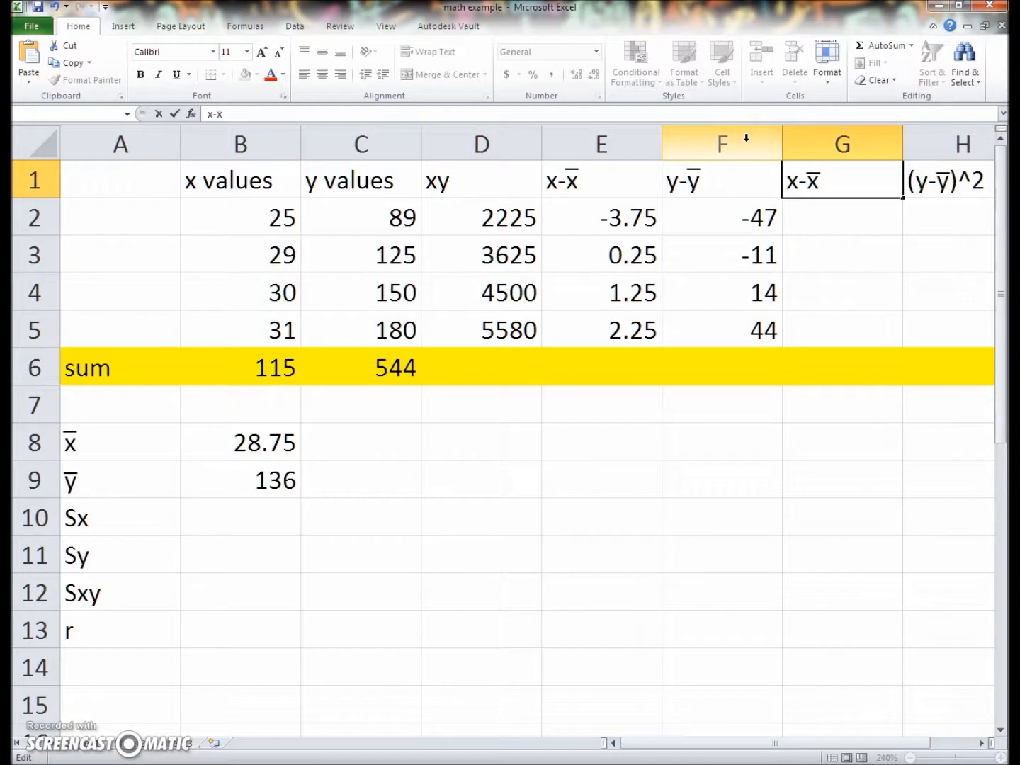
pyautogui.write('(')
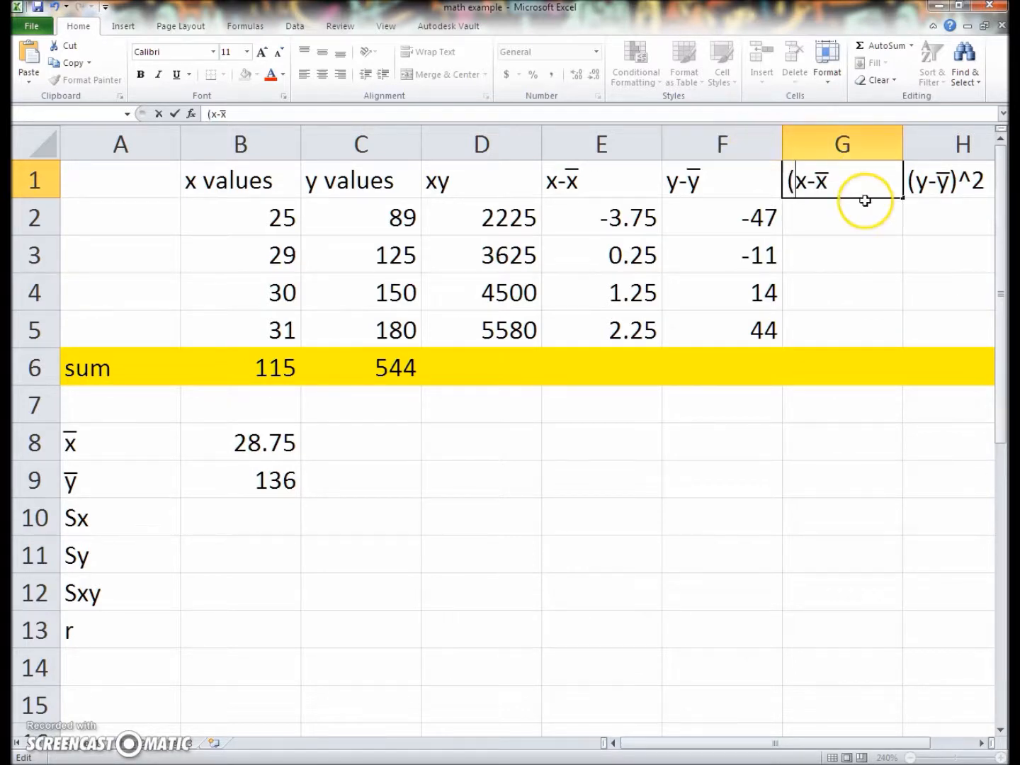
pyautogui.click(833, 181)
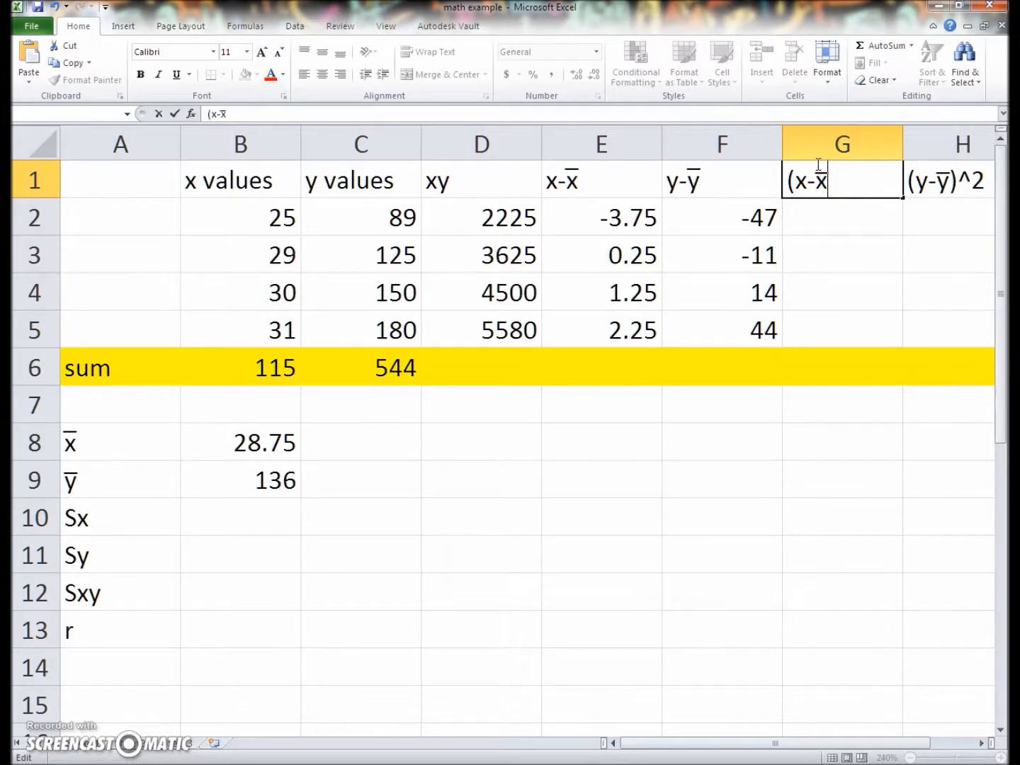
pyautogui.write(')')
pyautogui.write('^2')
pyautogui.press('Return')
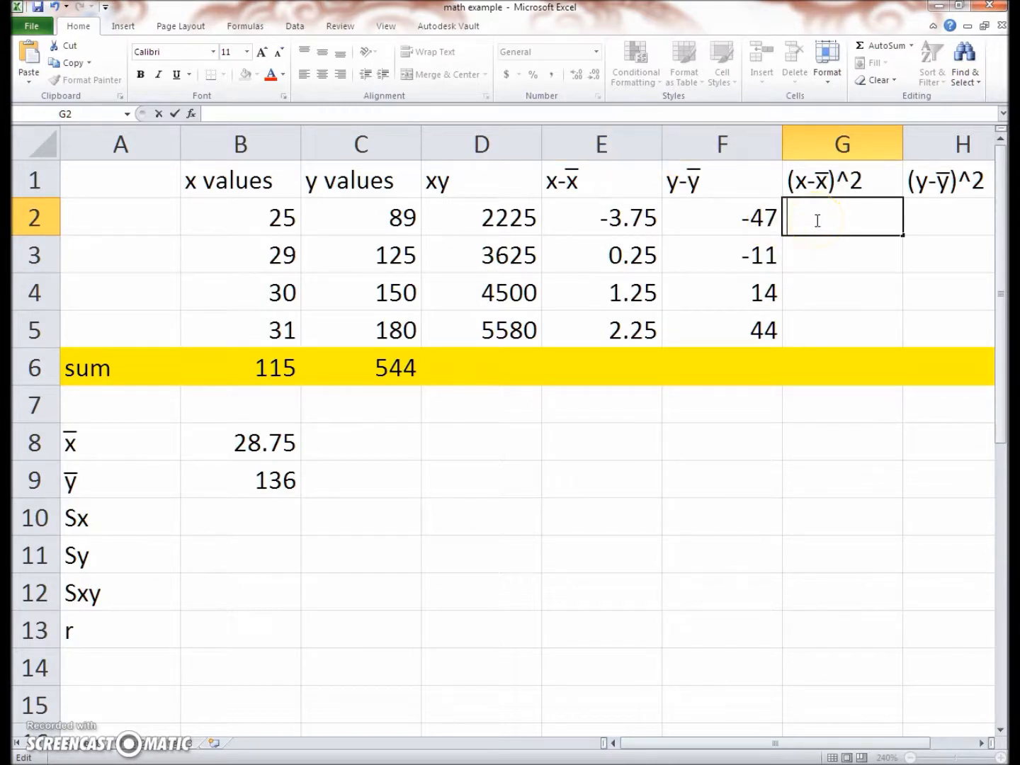
# Square the first x deviation in G2 with the formula =E2^2 and fill it down through G5
pyautogui.write('=')
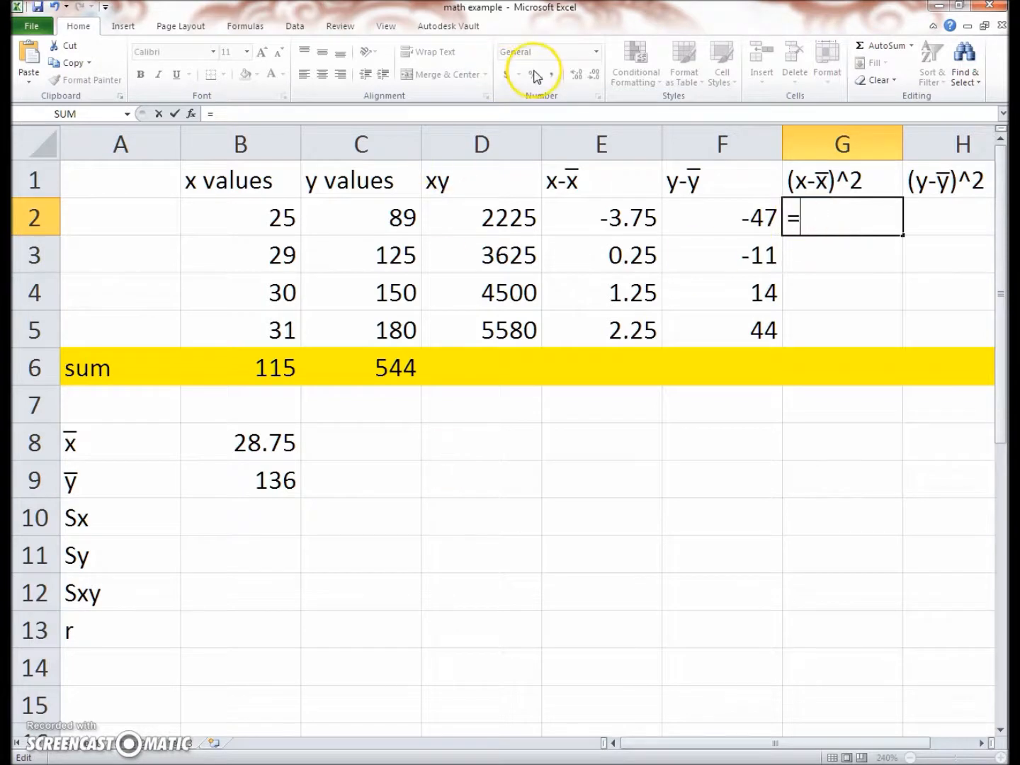
pyautogui.click(580, 223)
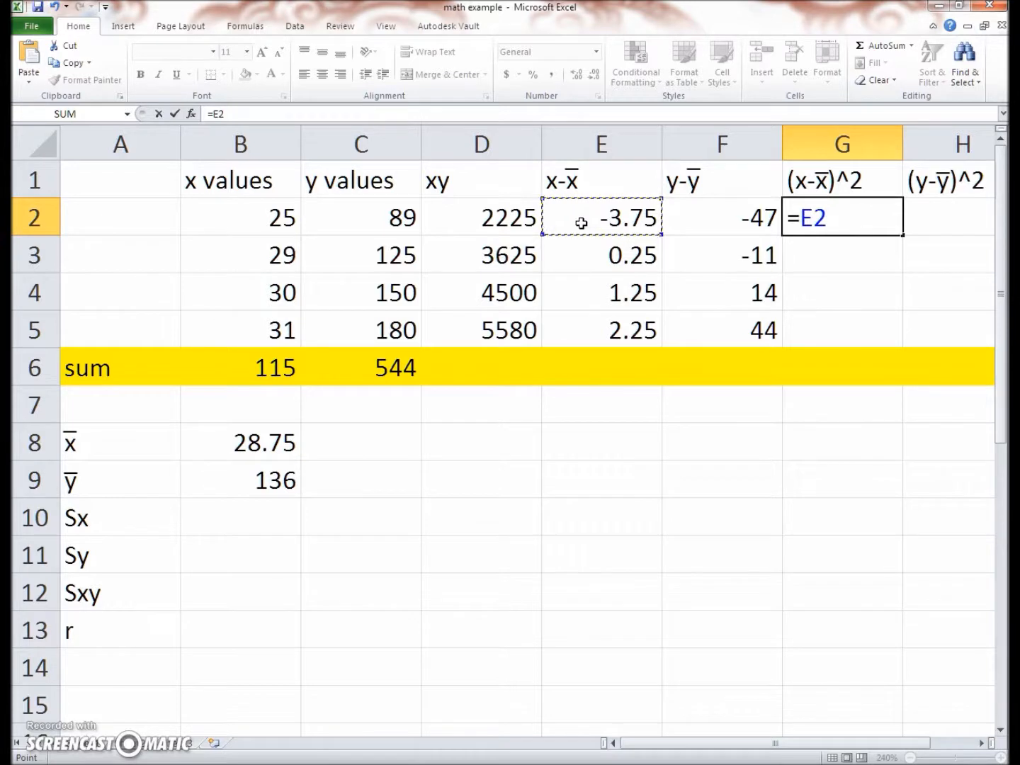
pyautogui.write('^2')
pyautogui.doubleClick(833, 217)
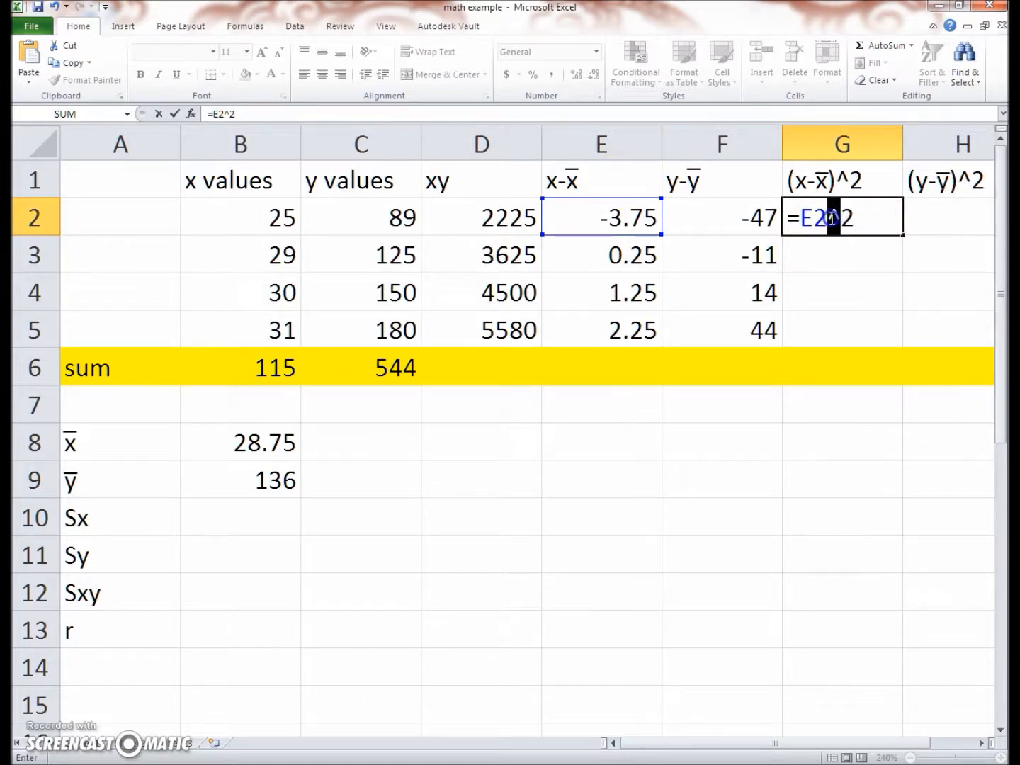
pyautogui.moveTo(853, 220); pyautogui.dragTo(837, 218)
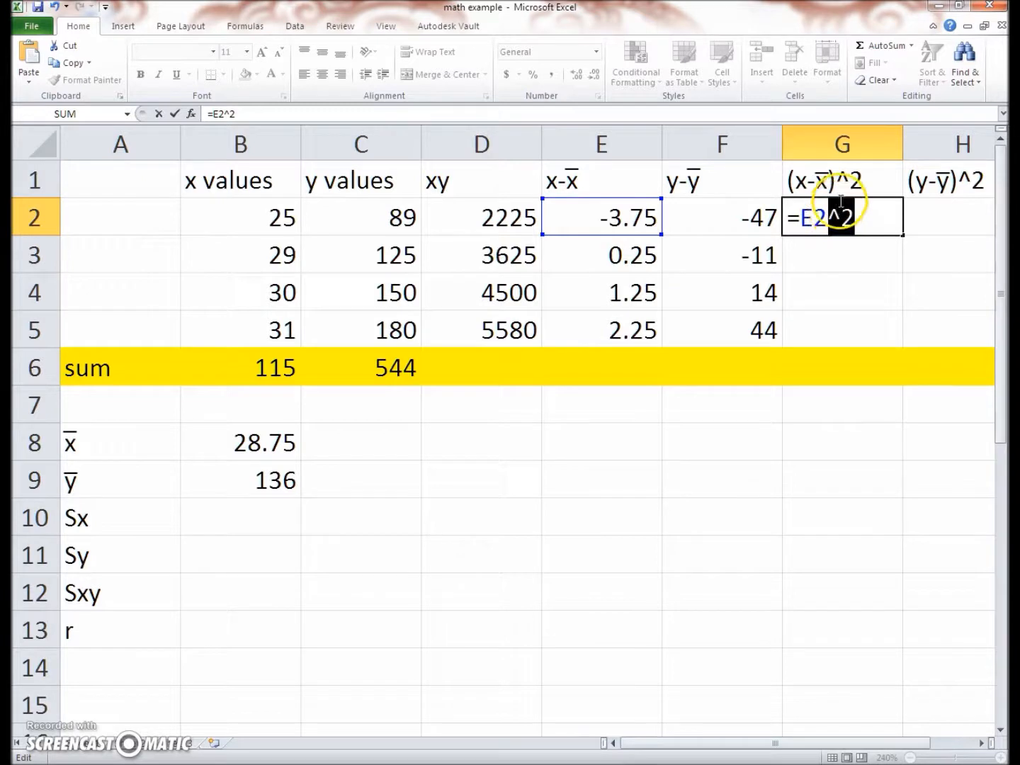
pyautogui.click(868, 220)
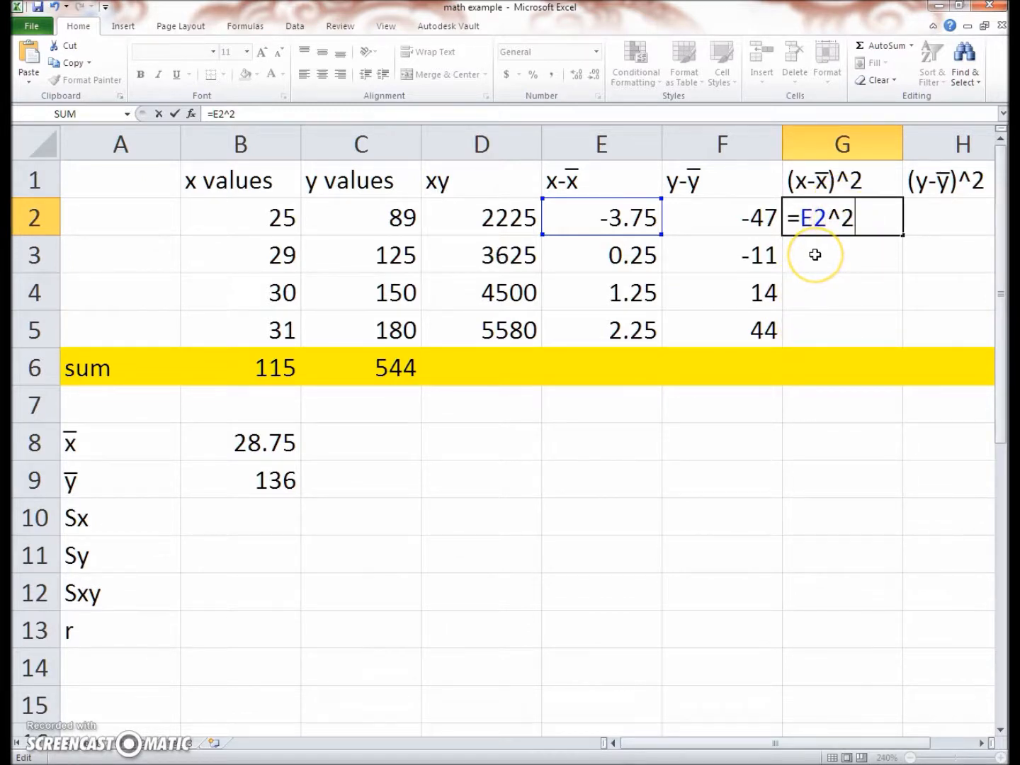
pyautogui.press('Return')
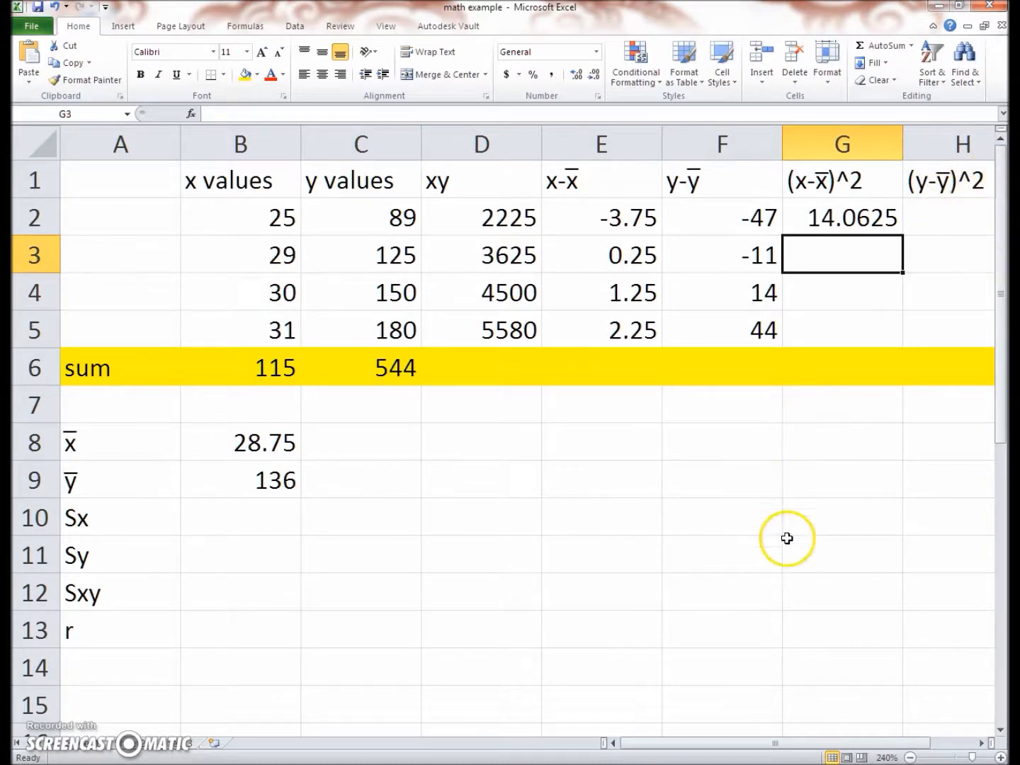
pyautogui.click(867, 219)
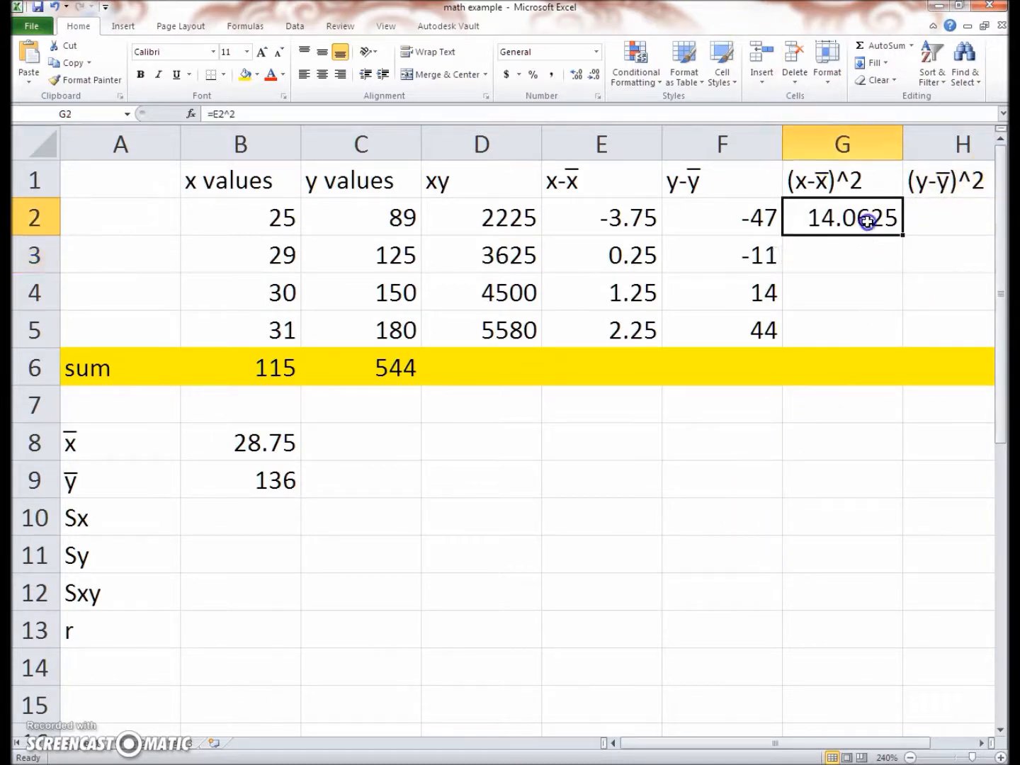
pyautogui.moveTo(903, 236); pyautogui.dragTo(899, 341)
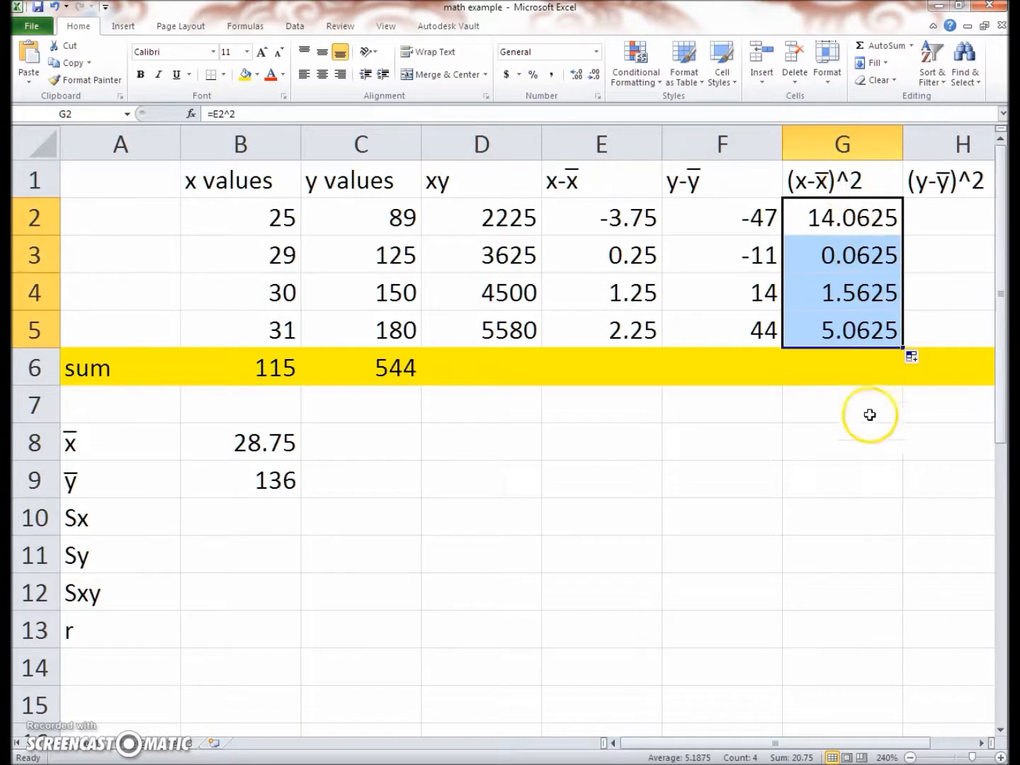
# Check which x deviation cells the filled squared formulas in G3, G4 and G5 reference, keeping the formulas as filled
pyautogui.click(829, 223)
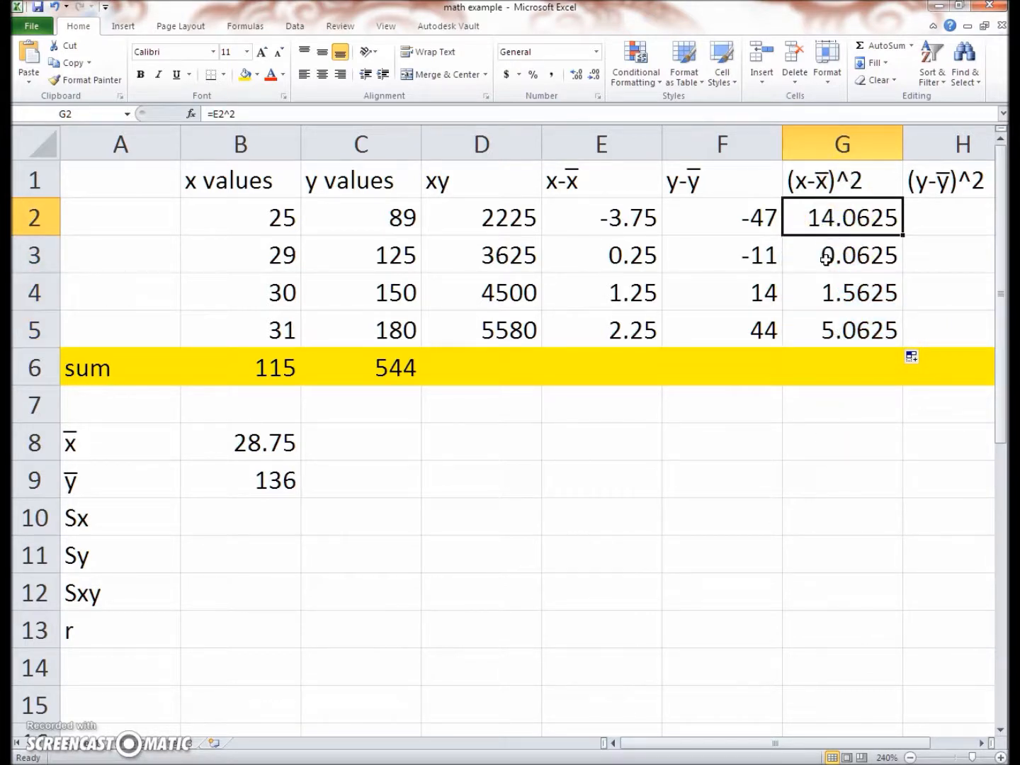
pyautogui.click(825, 259)
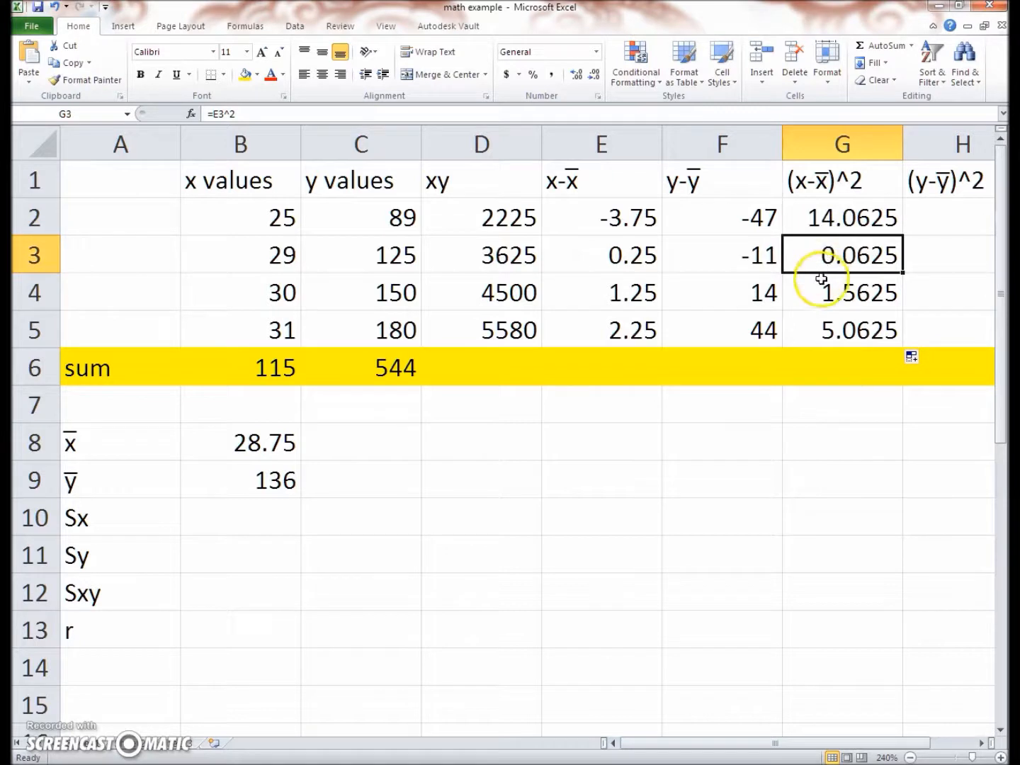
pyautogui.click(211, 112)
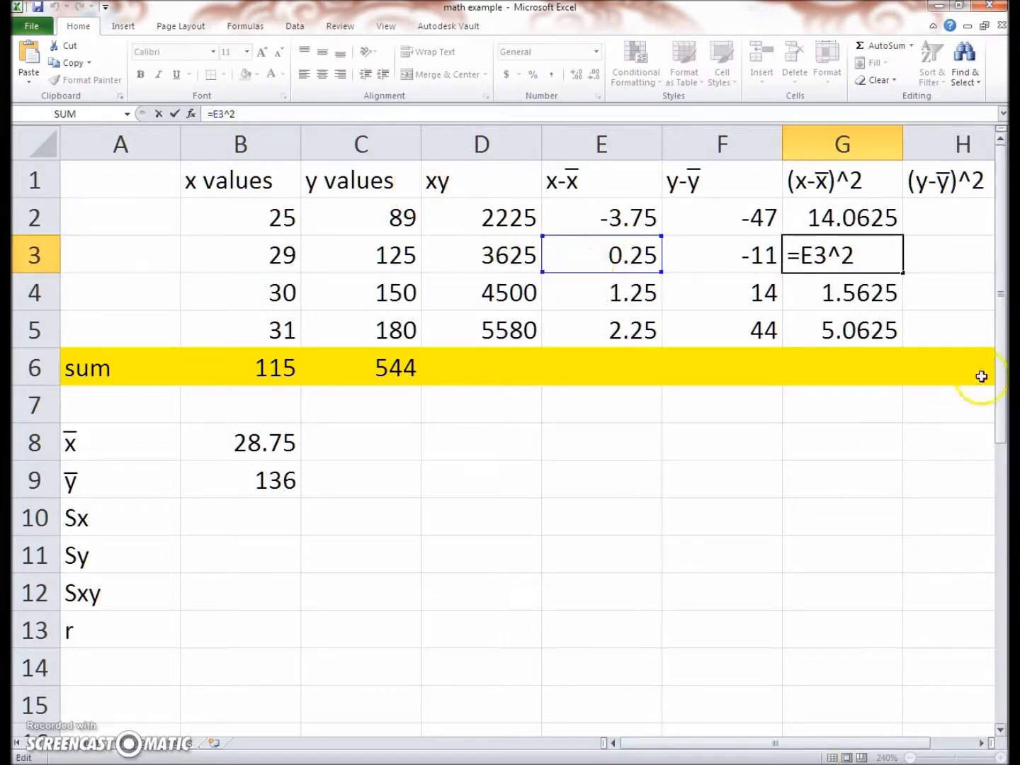
pyautogui.click(877, 296)
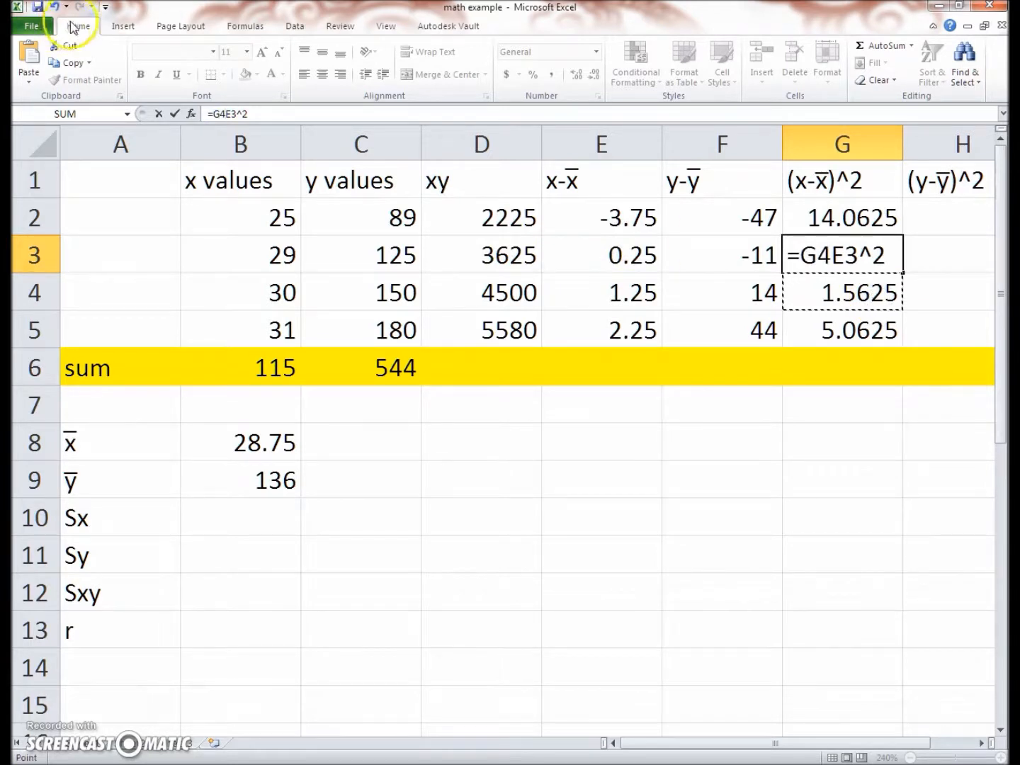
pyautogui.click(828, 257)
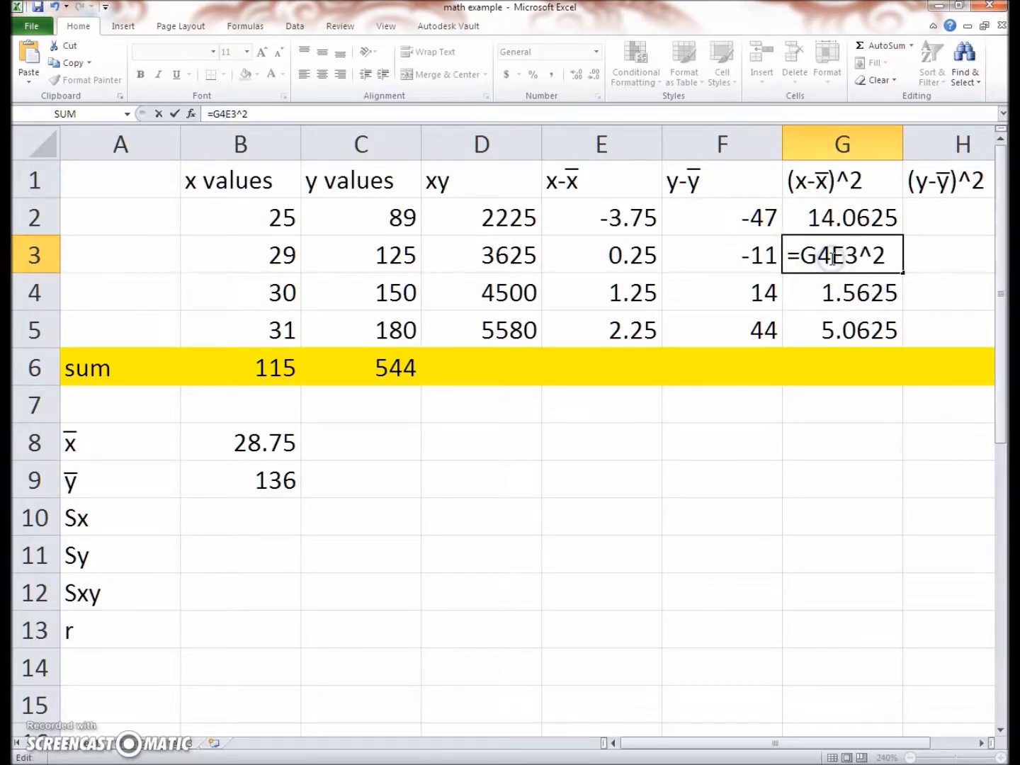
pyautogui.press('BackSpace')
pyautogui.press('BackSpace')
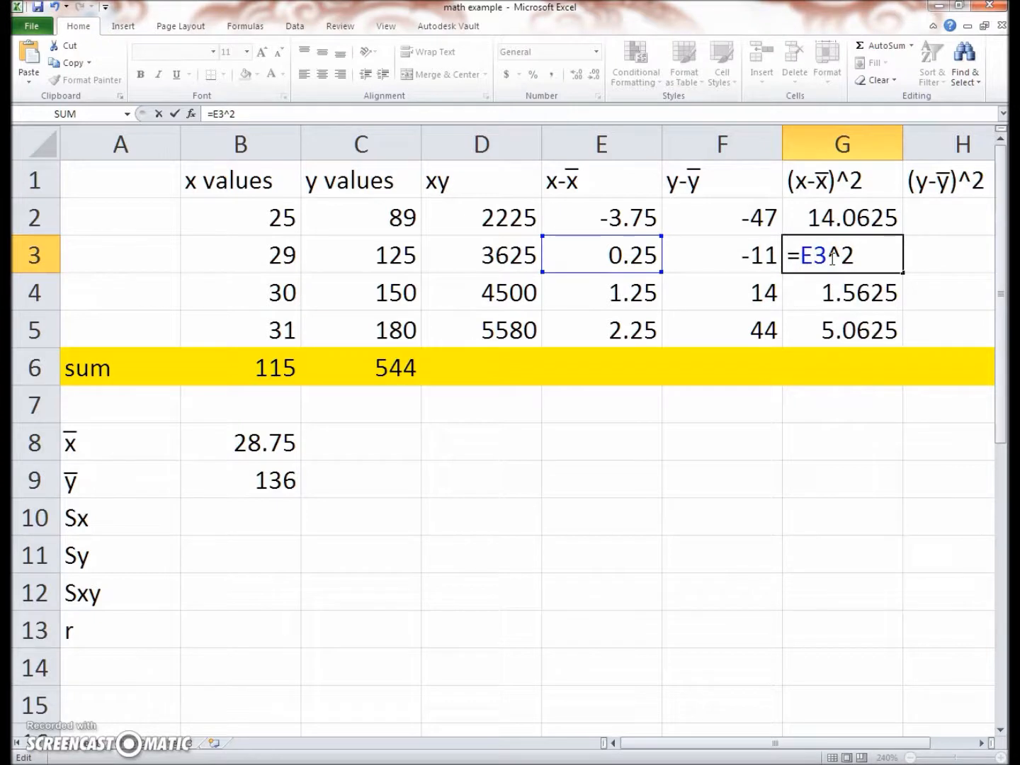
pyautogui.click(859, 256)
pyautogui.press('Return')
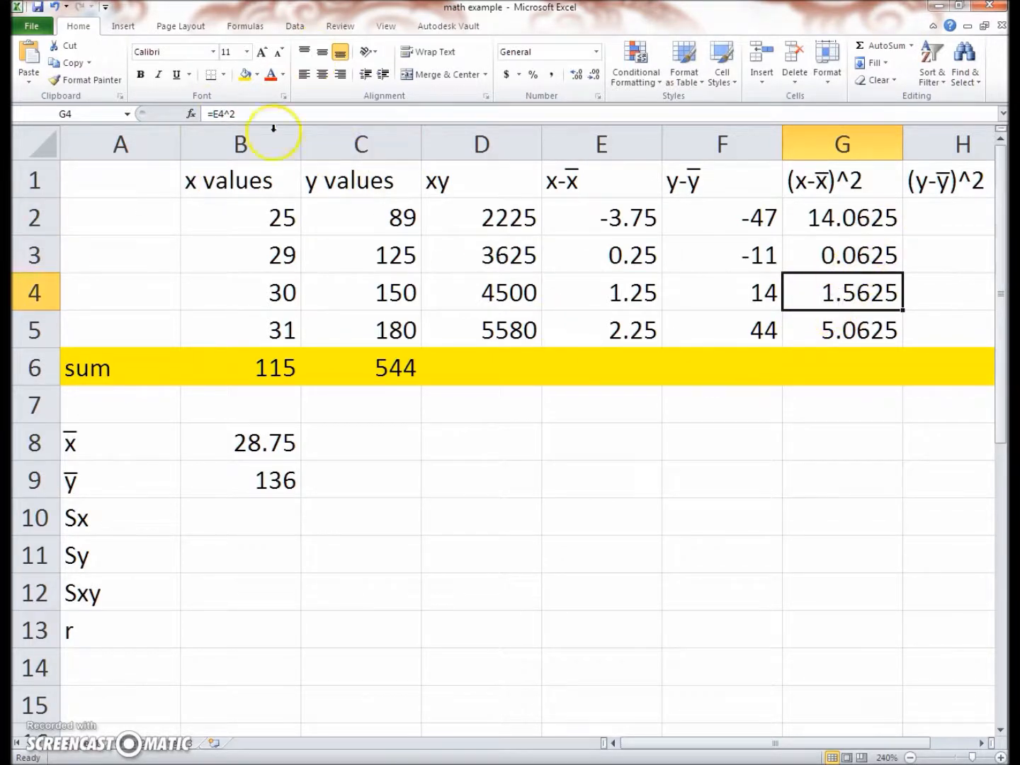
pyautogui.click(212, 113)
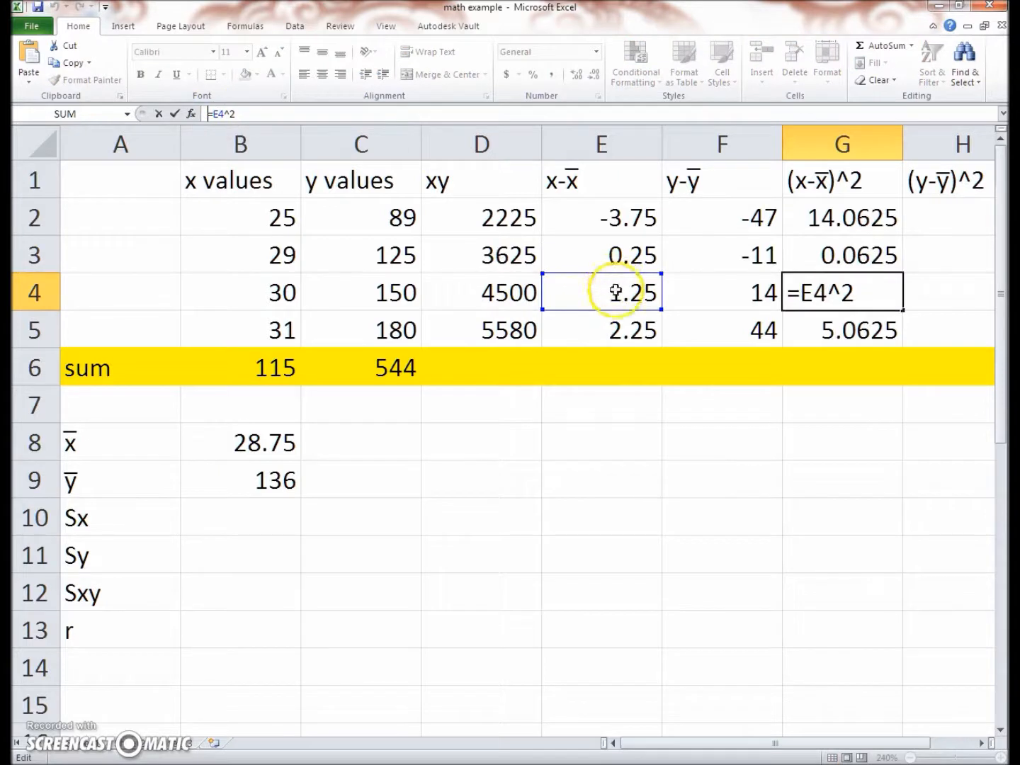
pyautogui.press('Return')
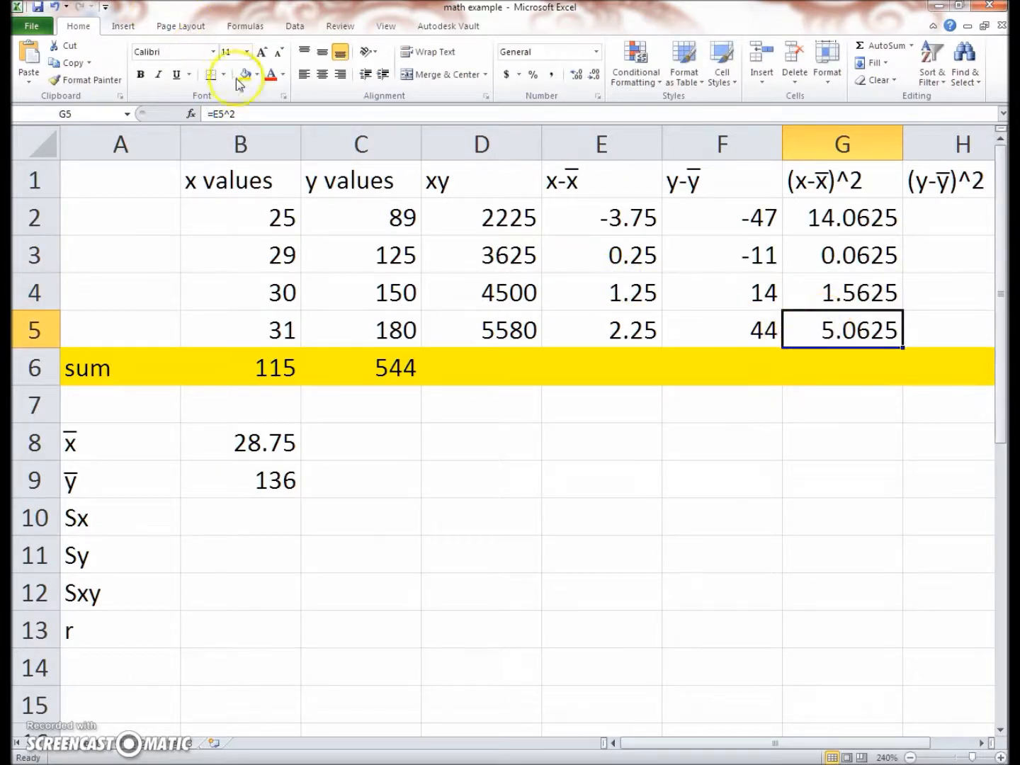
pyautogui.click(220, 114)
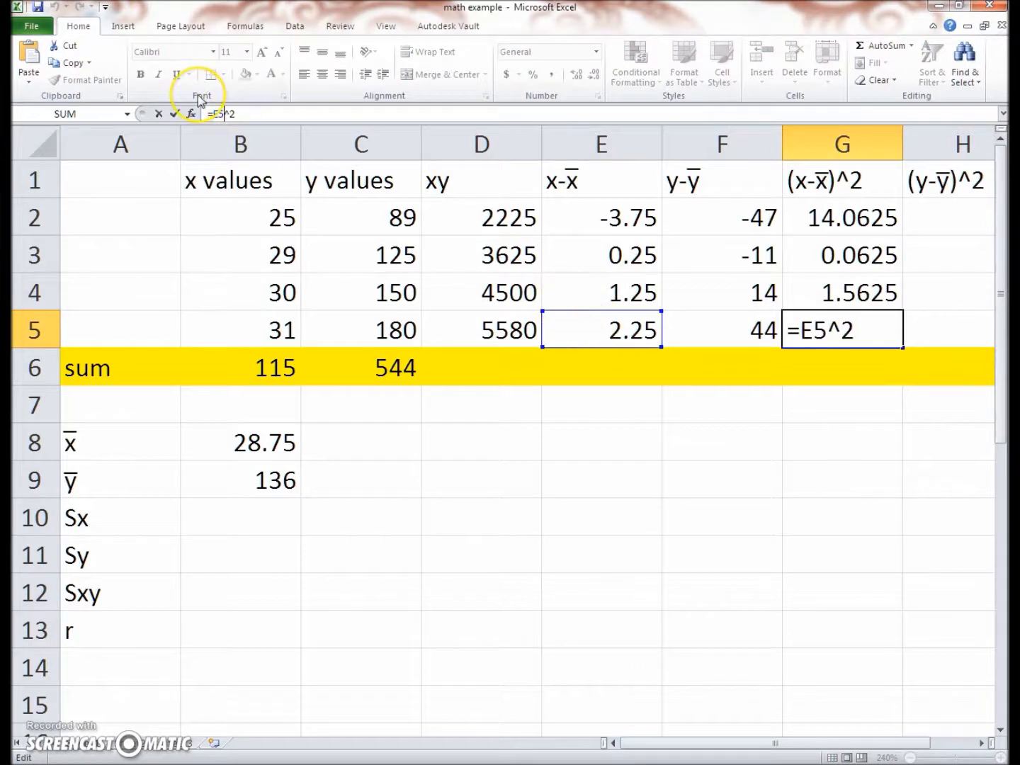
pyautogui.press('Return')
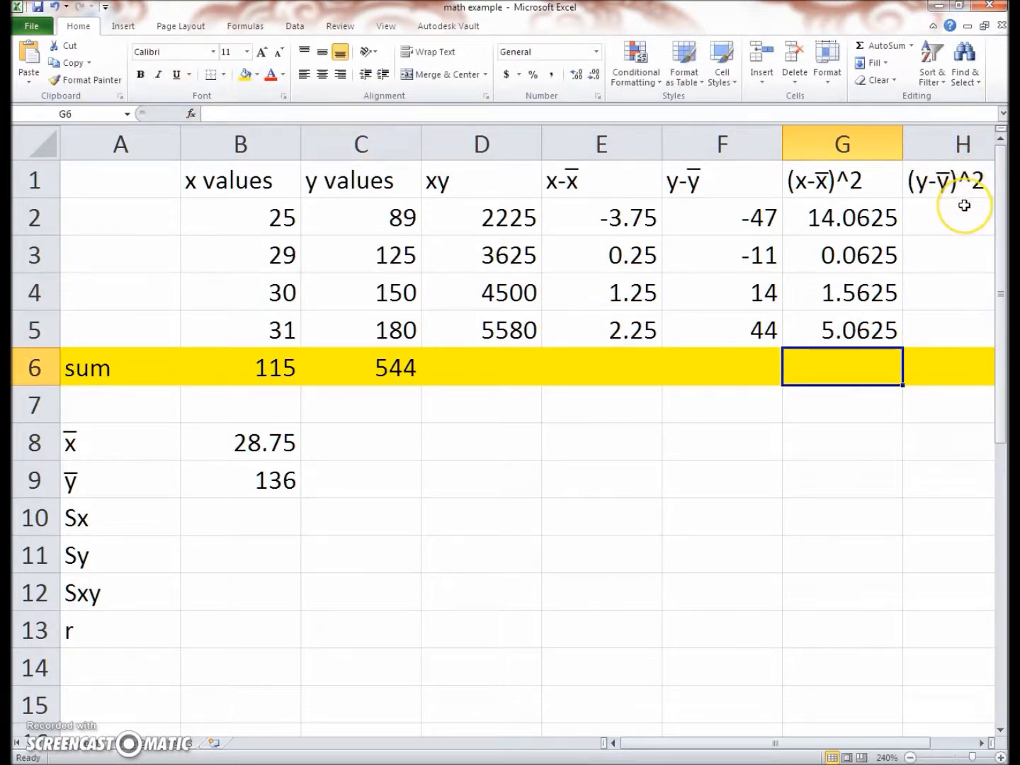
# Square the first y deviation in H2 with the formula =F2^2 and fill it down through H5
pyautogui.click(964, 206)
pyautogui.write('=')
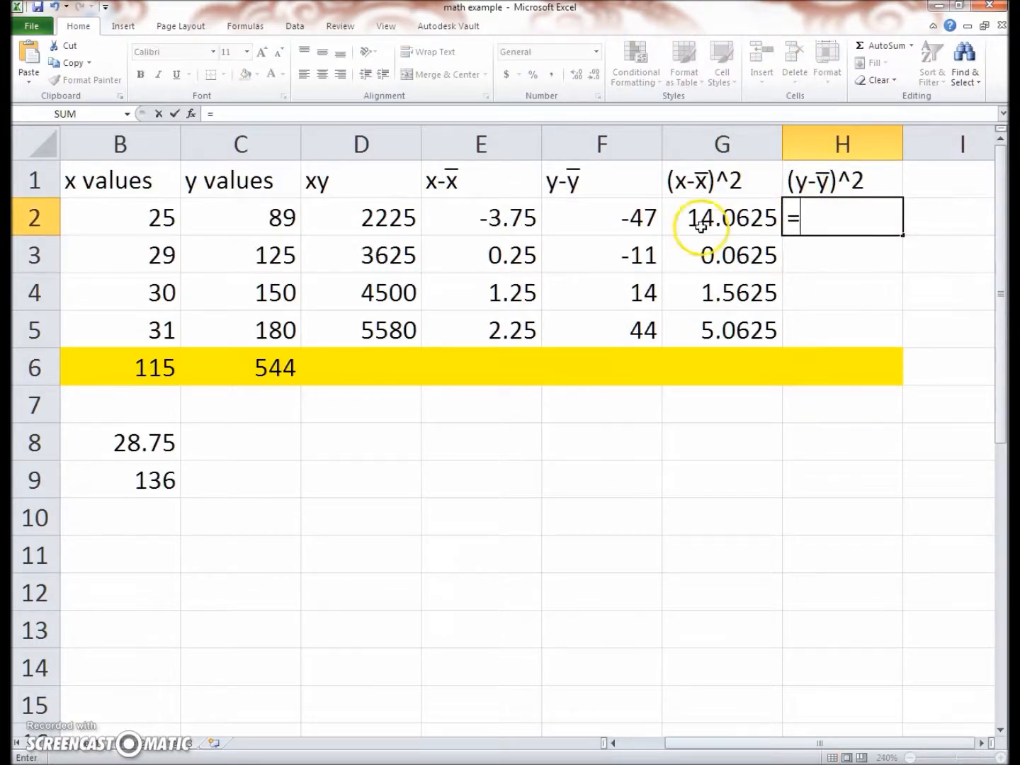
pyautogui.click(624, 214)
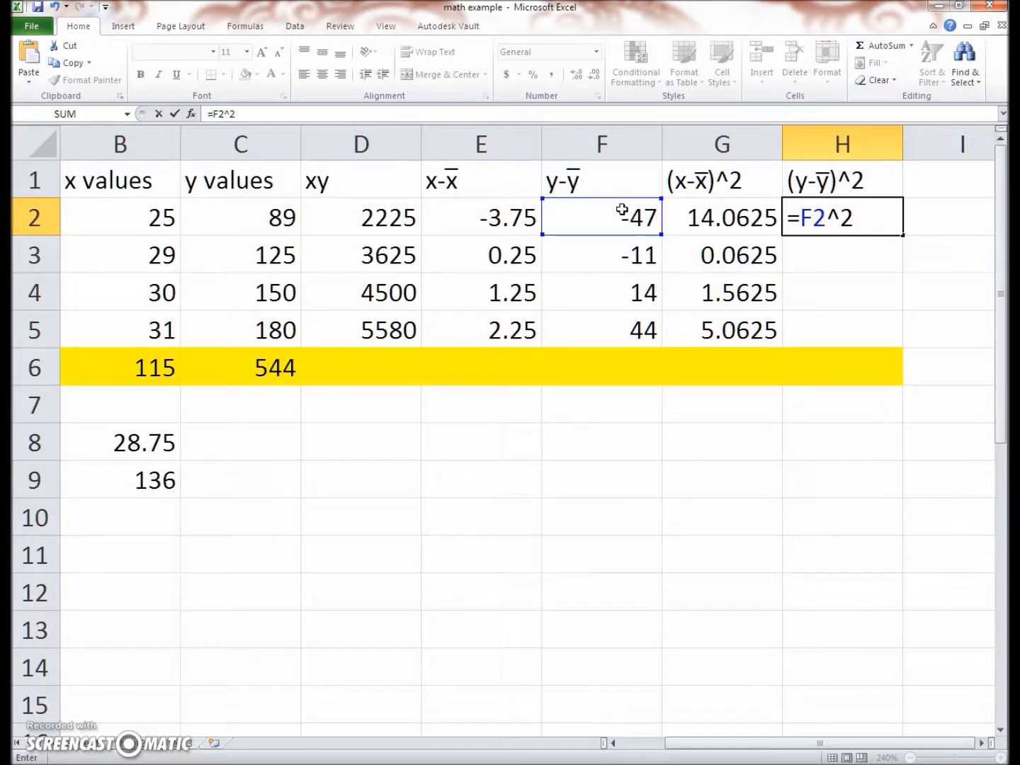
pyautogui.press('Return')
pyautogui.click(842, 222)
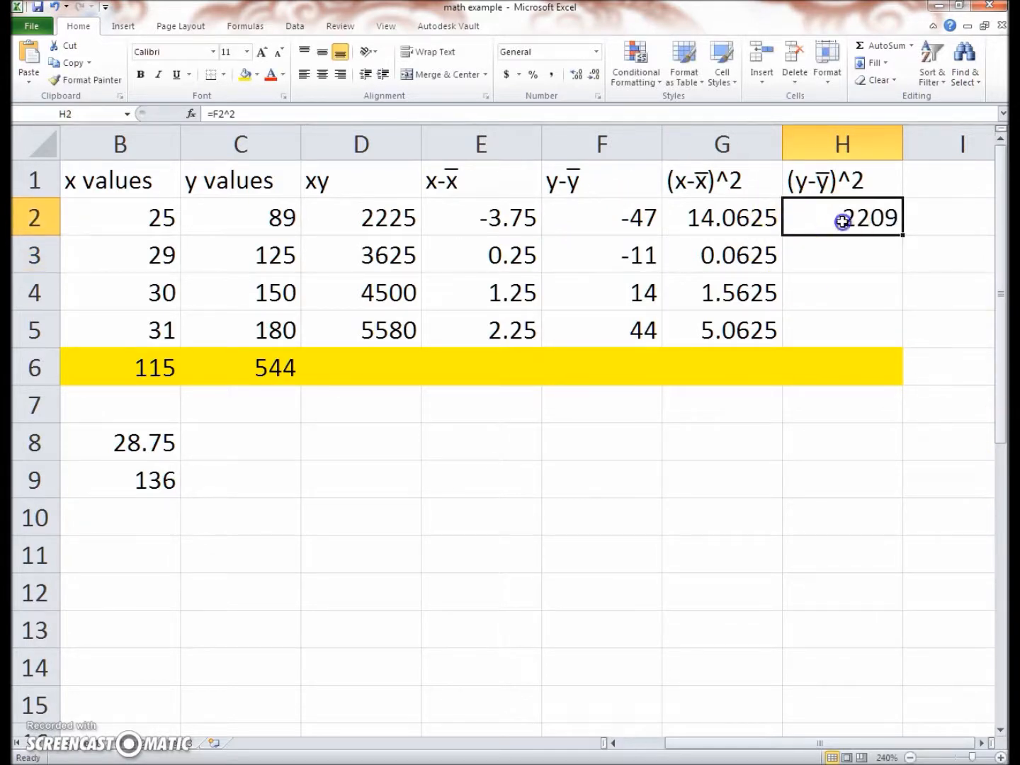
pyautogui.moveTo(902, 235); pyautogui.dragTo(890, 335)
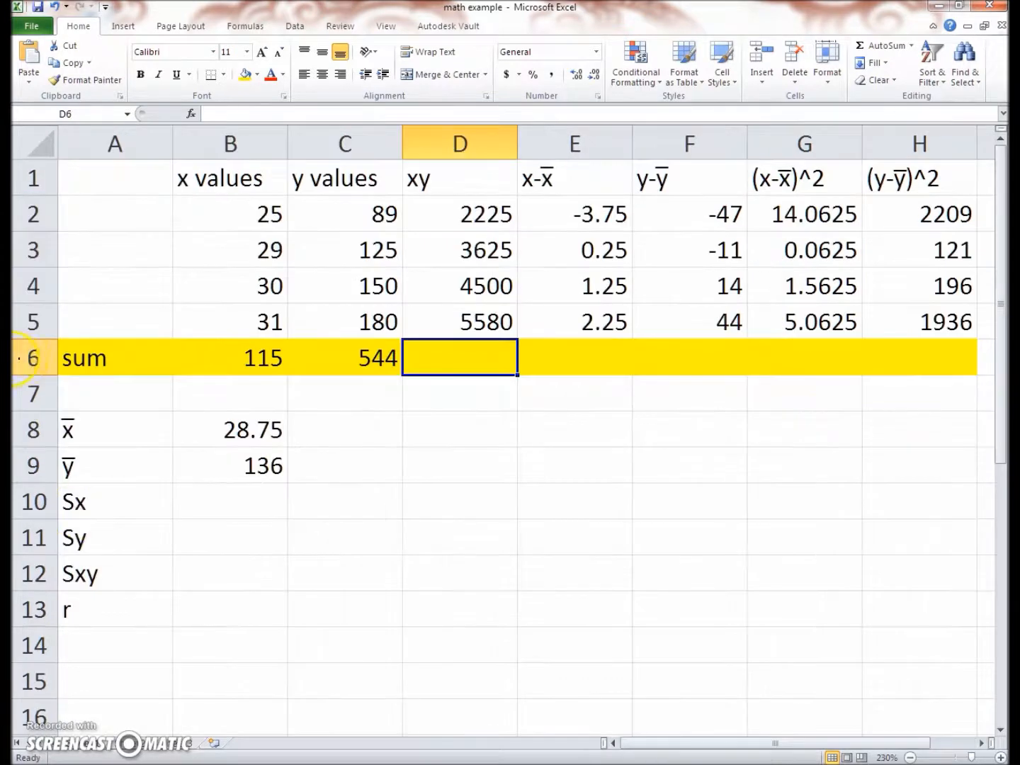
# Review the labels Sx, Sy, Sxy and r in A10 to A13 whose values are still missing
pyautogui.click(69, 501)
pyautogui.click(99, 536)
pyautogui.click(124, 582)
pyautogui.click(125, 604)
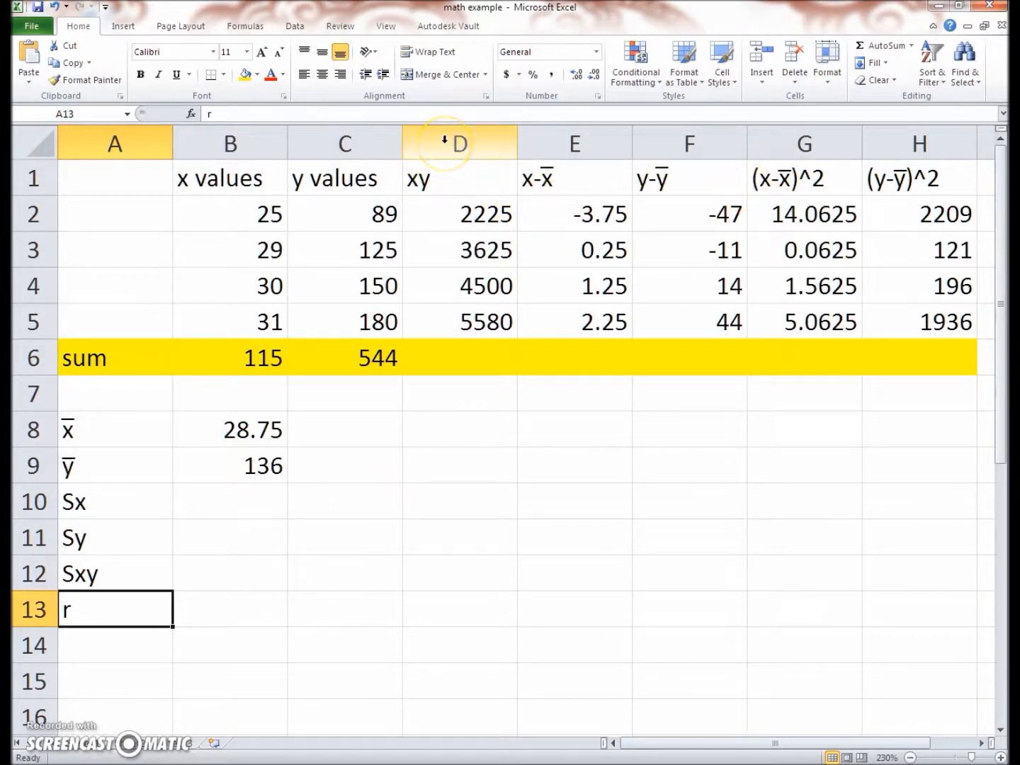
# Fill the sum formula from C6 across row 6 through H6 to total the remaining columns
pyautogui.click(447, 193)
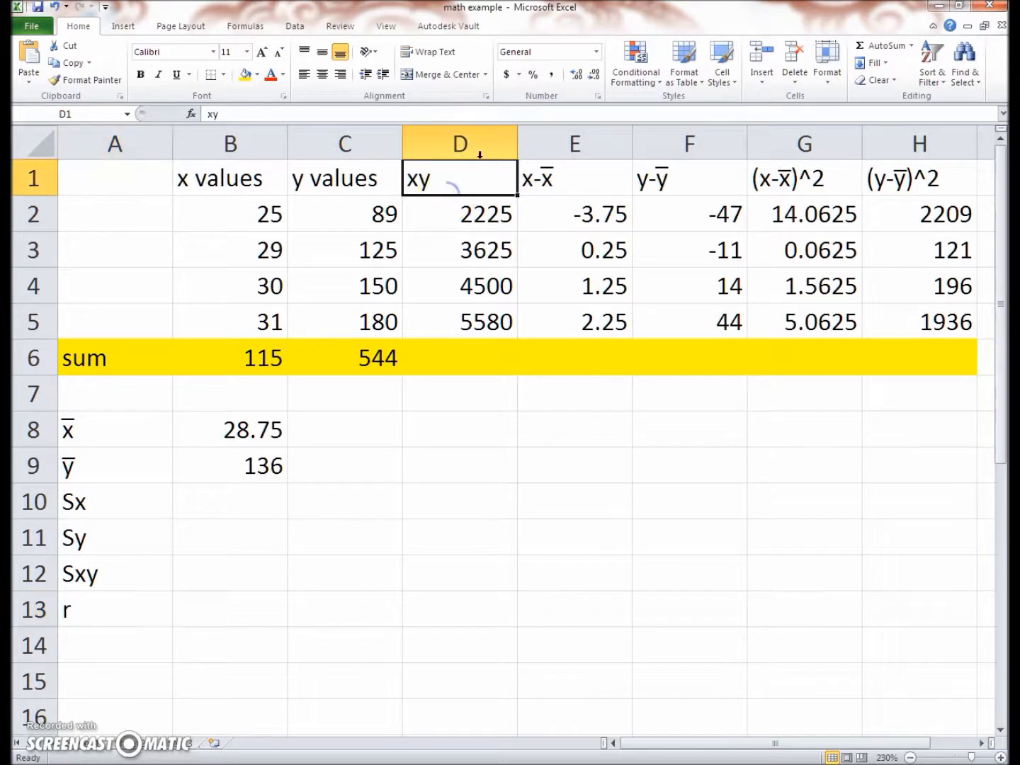
pyautogui.click(825, 144)
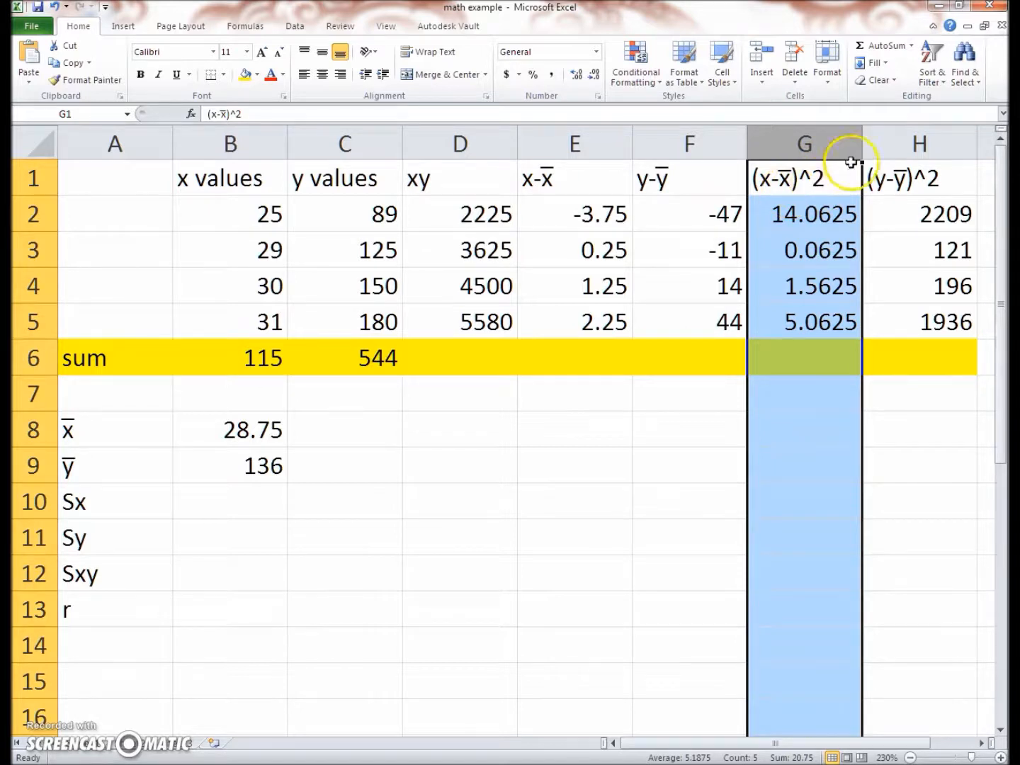
pyautogui.click(919, 144)
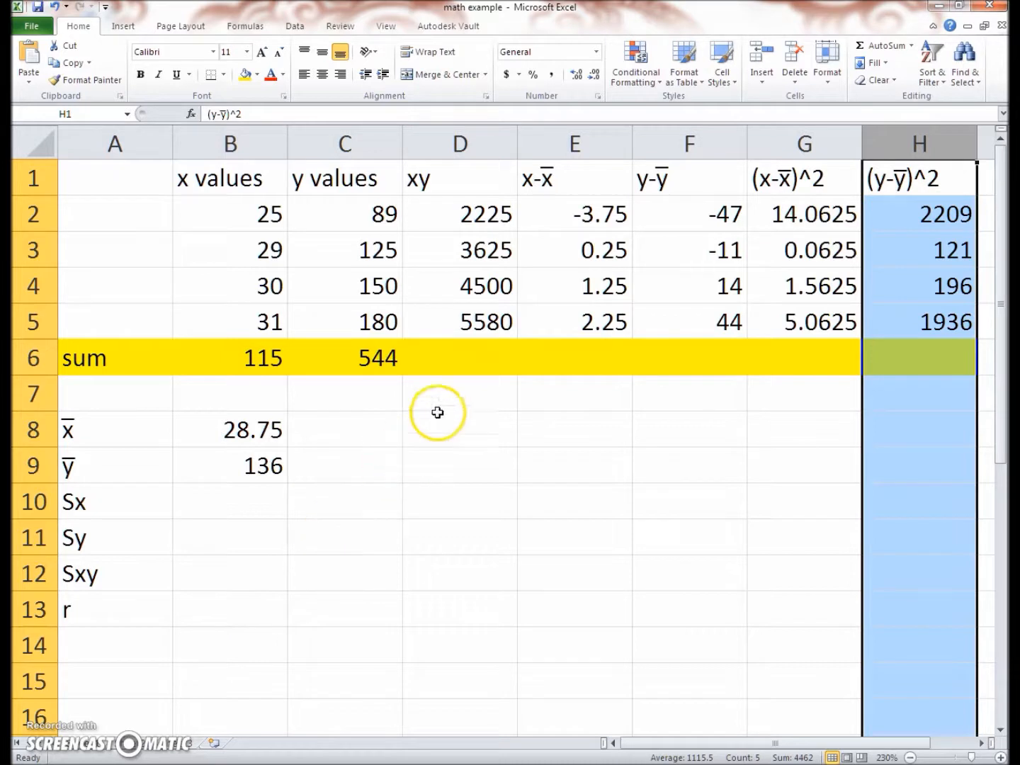
pyautogui.click(459, 381)
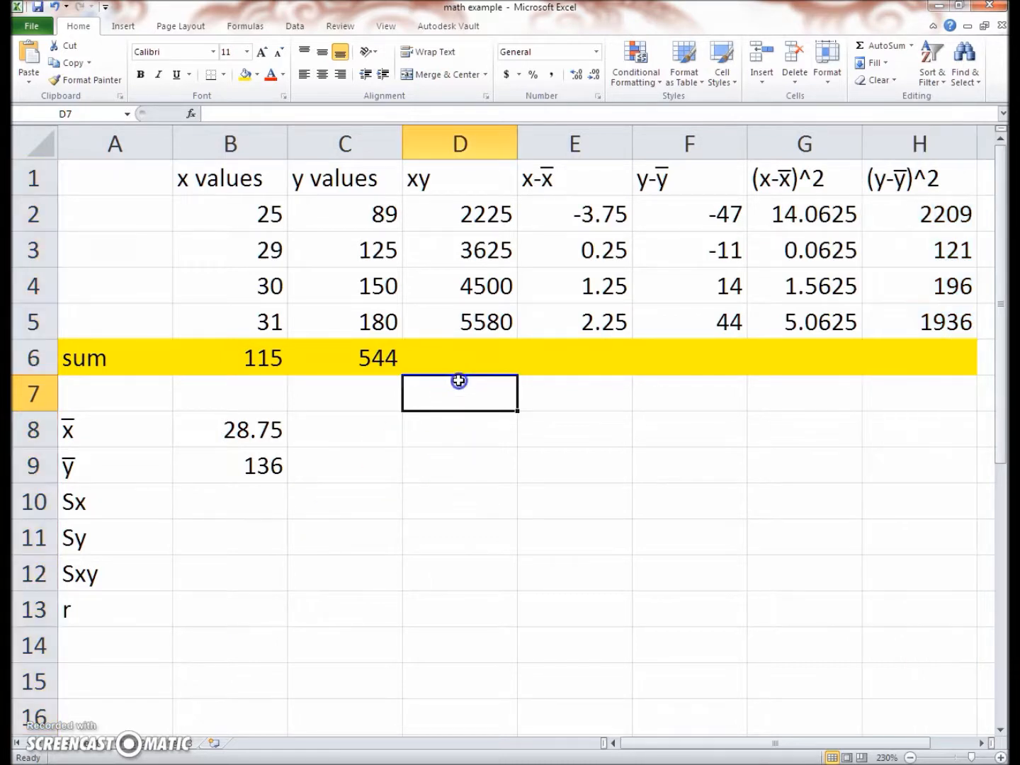
pyautogui.click(464, 370)
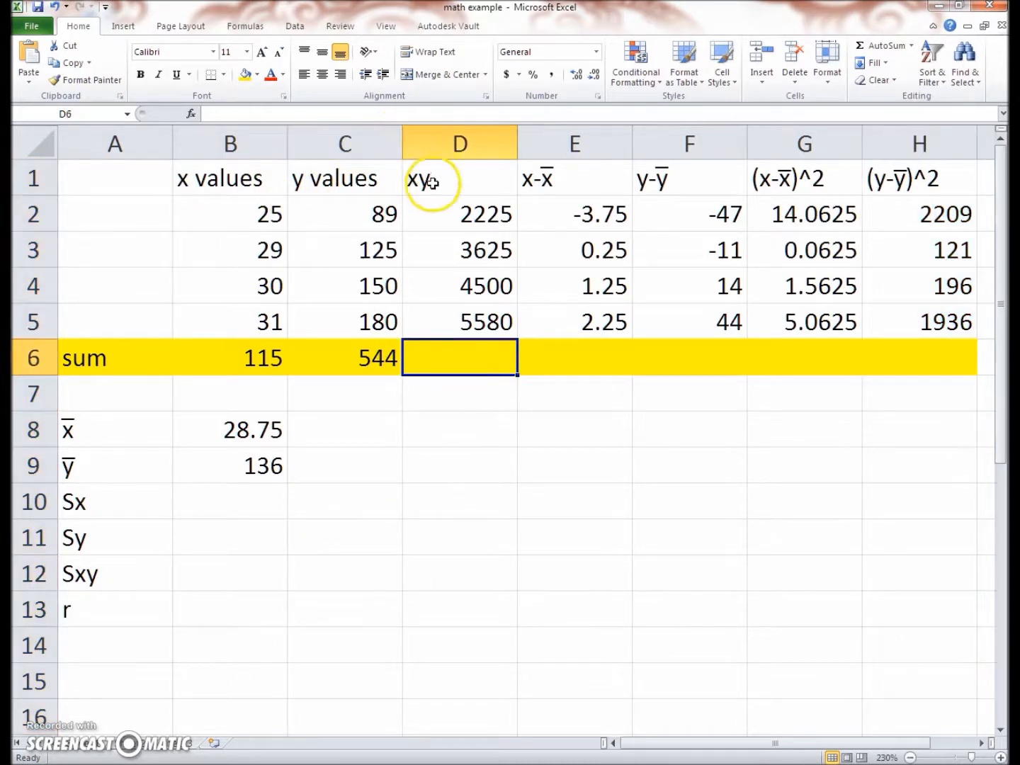
pyautogui.click(388, 360)
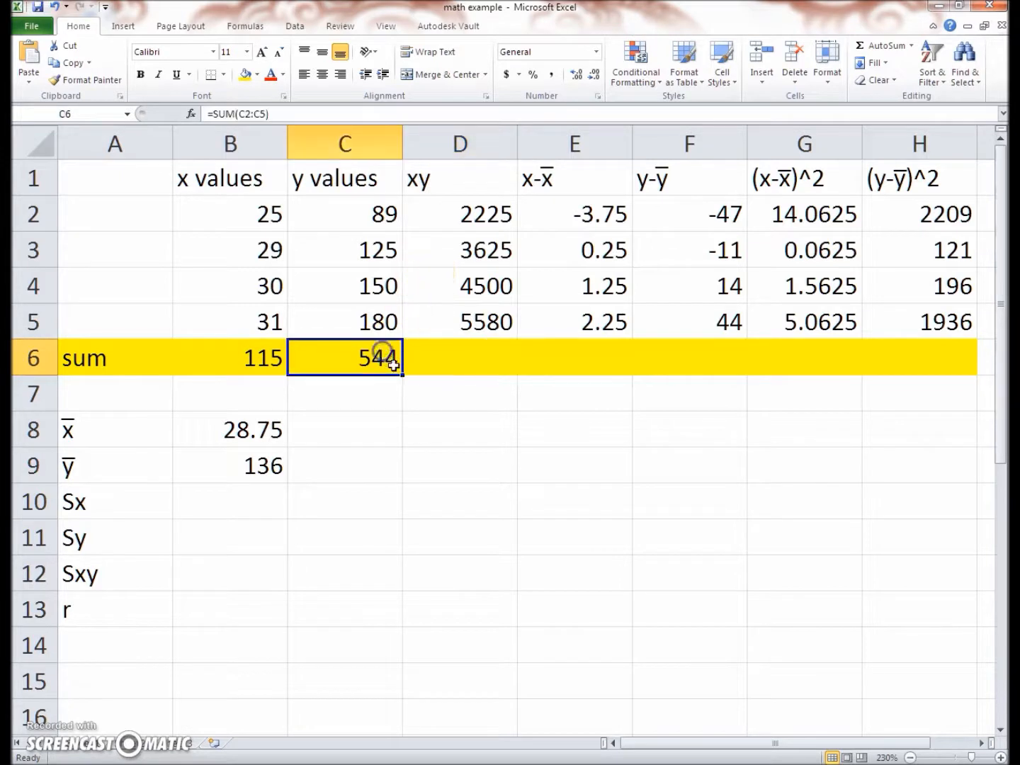
pyautogui.moveTo(439, 378); pyautogui.dragTo(939, 331)
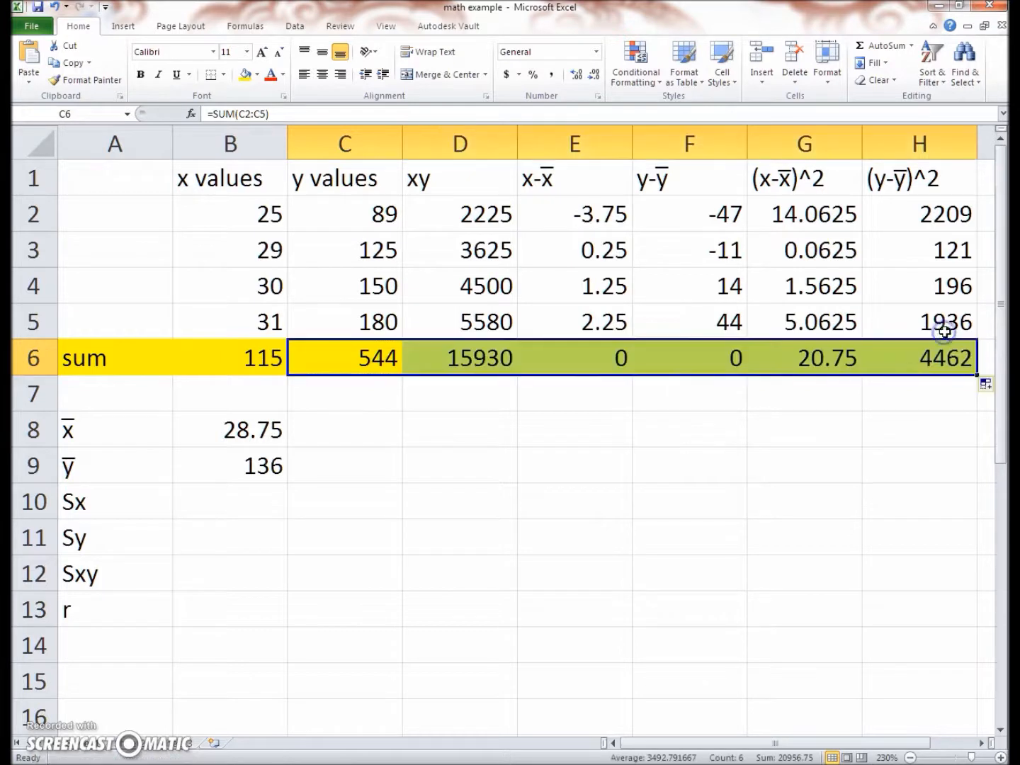
# Re-enter the xy total in D6 with AutoSum over D2:D5
pyautogui.click(451, 360)
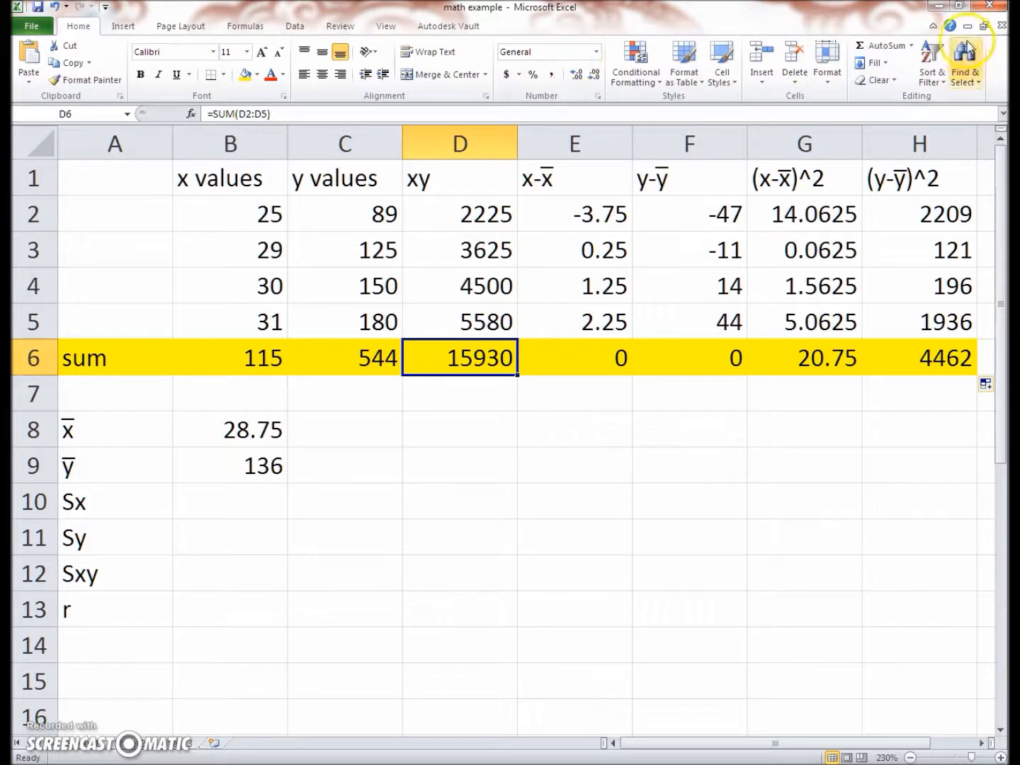
pyautogui.click(912, 45)
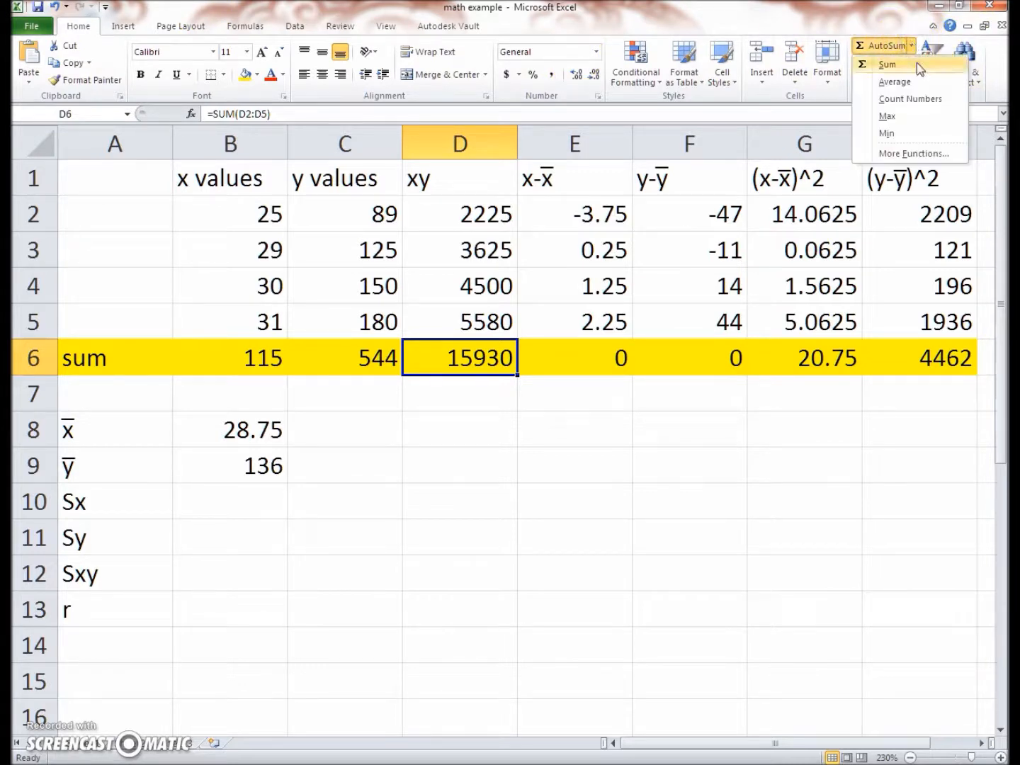
pyautogui.click(919, 65)
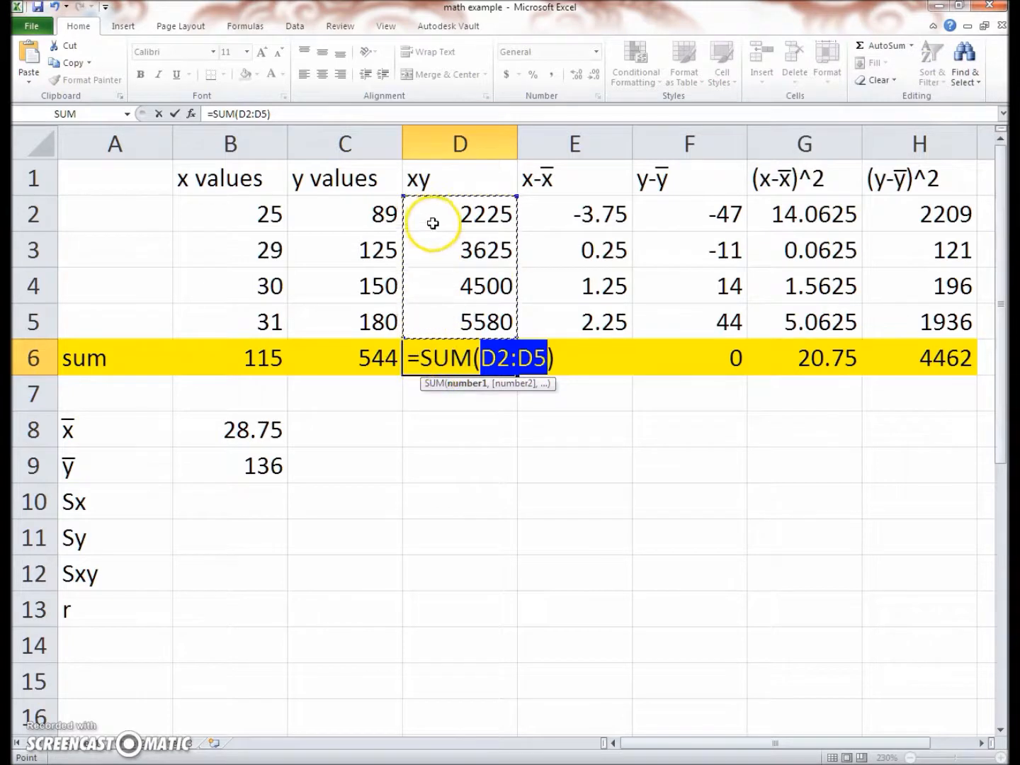
pyautogui.press('Return')
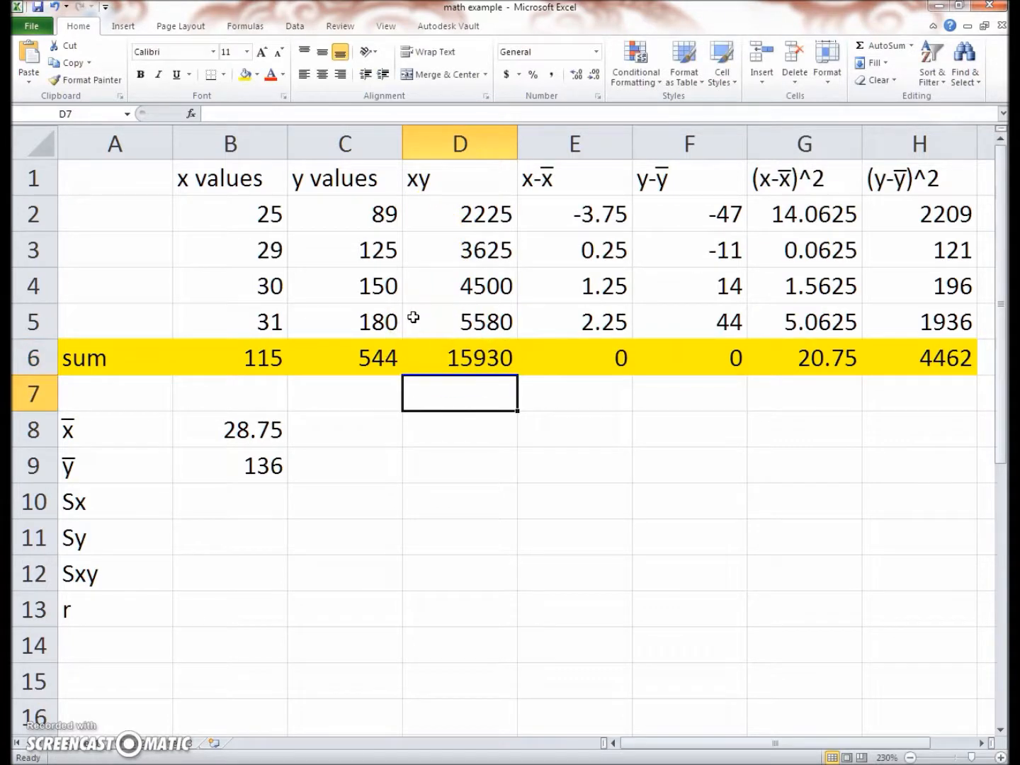
# Clear the deviation totals from E6 and F6 in the sum row
pyautogui.click(572, 335)
pyautogui.click(688, 356)
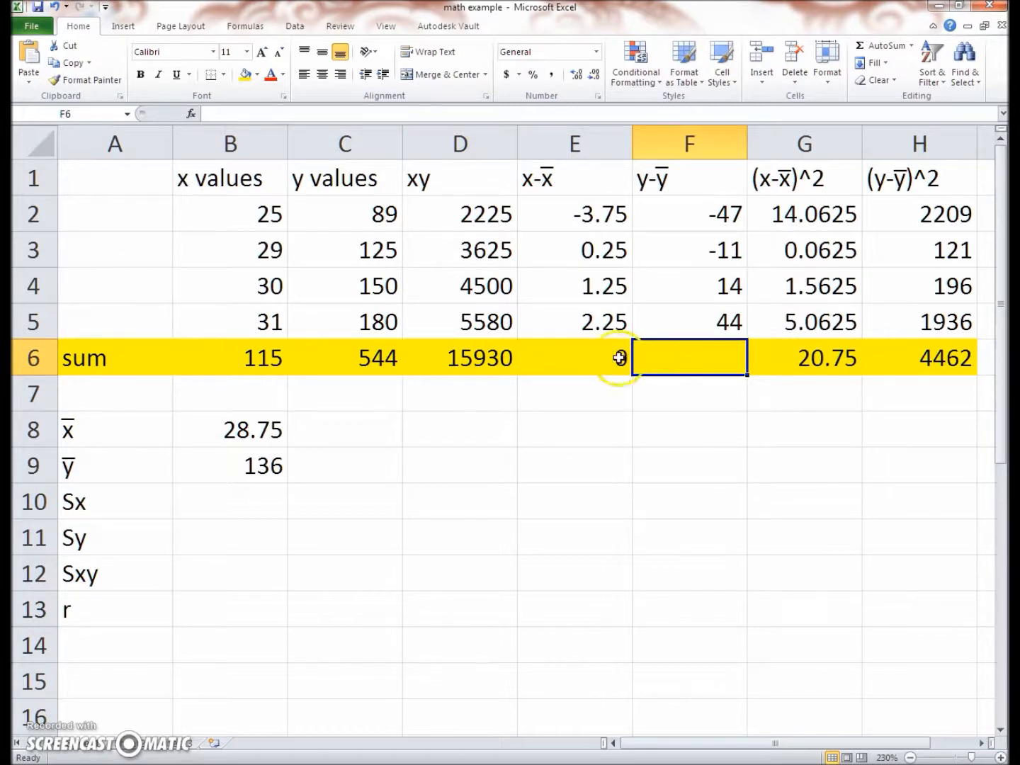
pyautogui.click(598, 350)
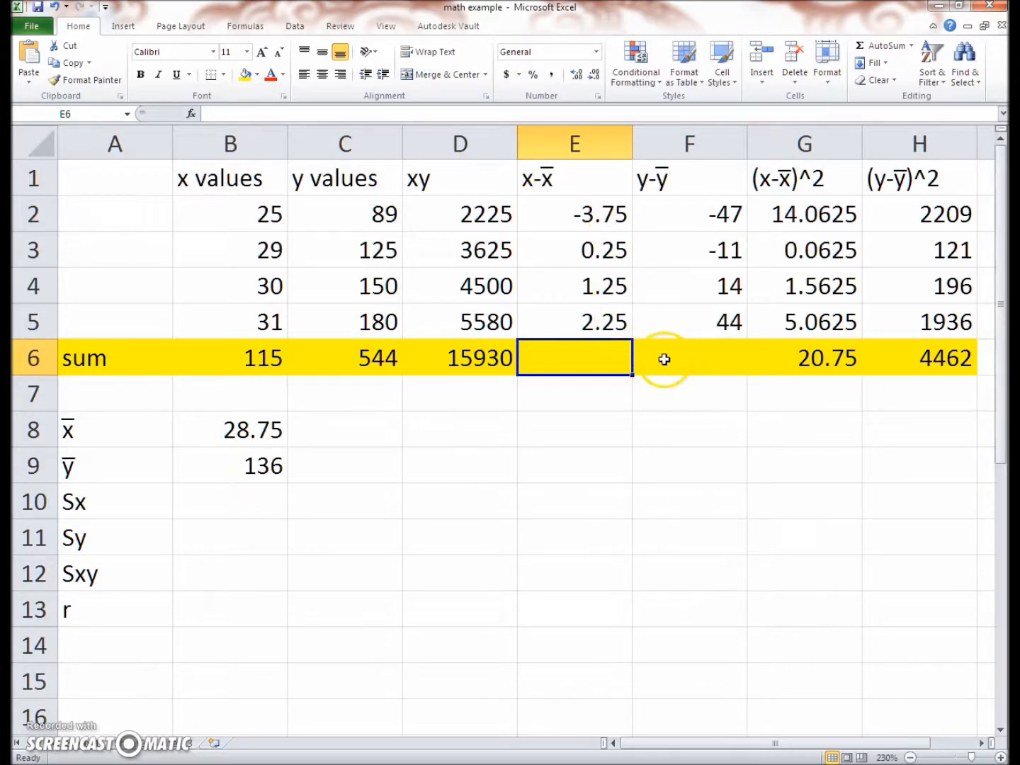
# Review the labels Sx, Sy, Sxy and r in A10 to A13 and their formulas below the table
pyautogui.click(136, 510)
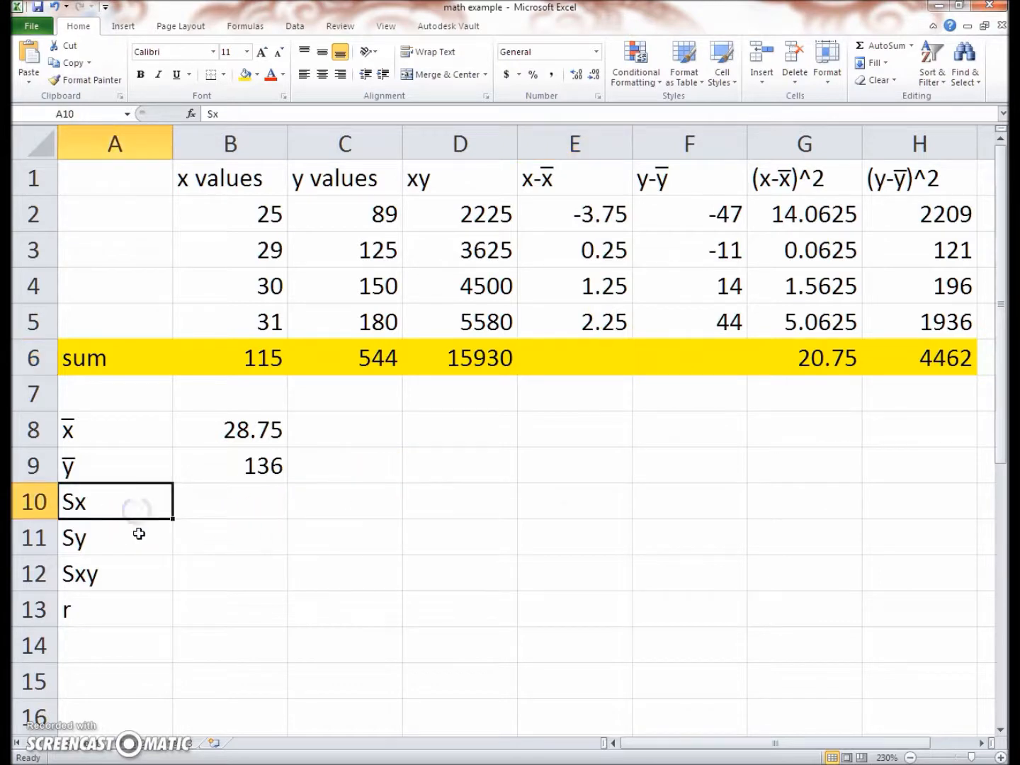
pyautogui.click(139, 535)
pyautogui.click(136, 572)
pyautogui.click(123, 610)
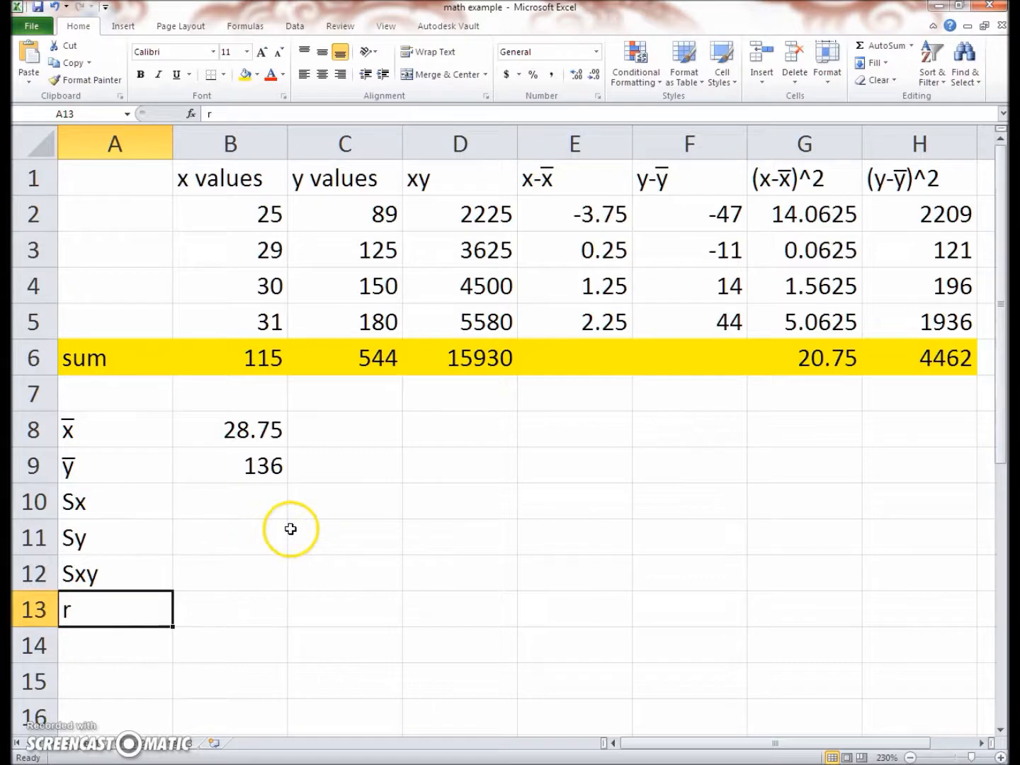
pyautogui.scroll(-7, 291, 528)
pyautogui.scroll(2, 443, 516)
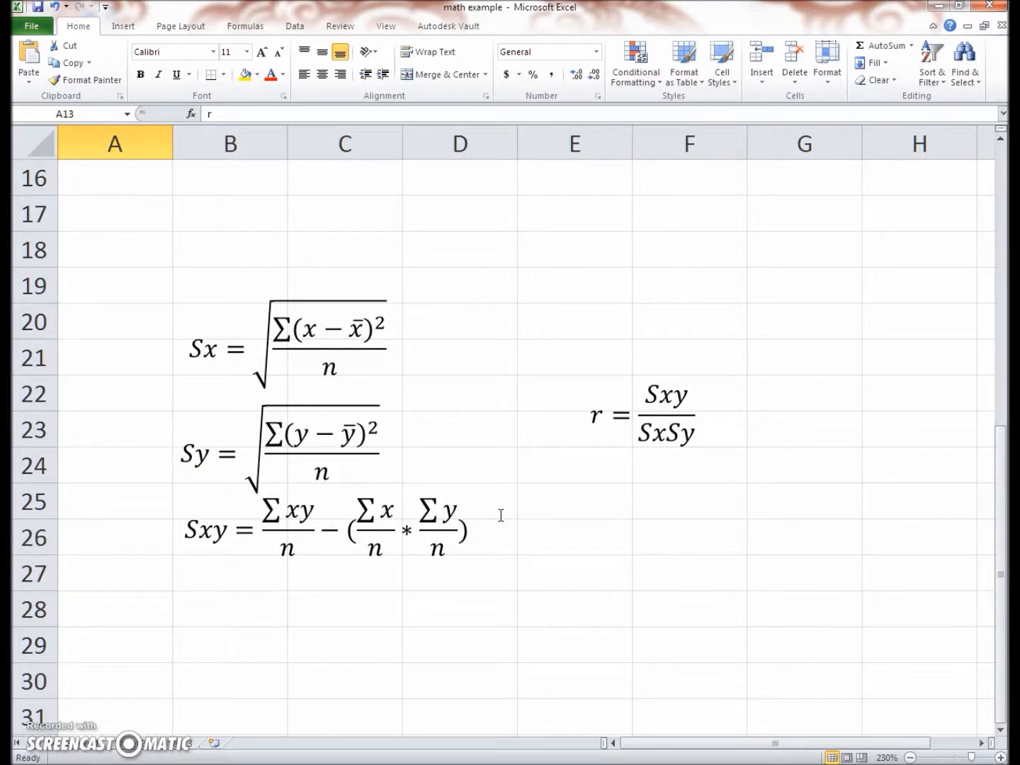
pyautogui.scroll(5, 427, 375)
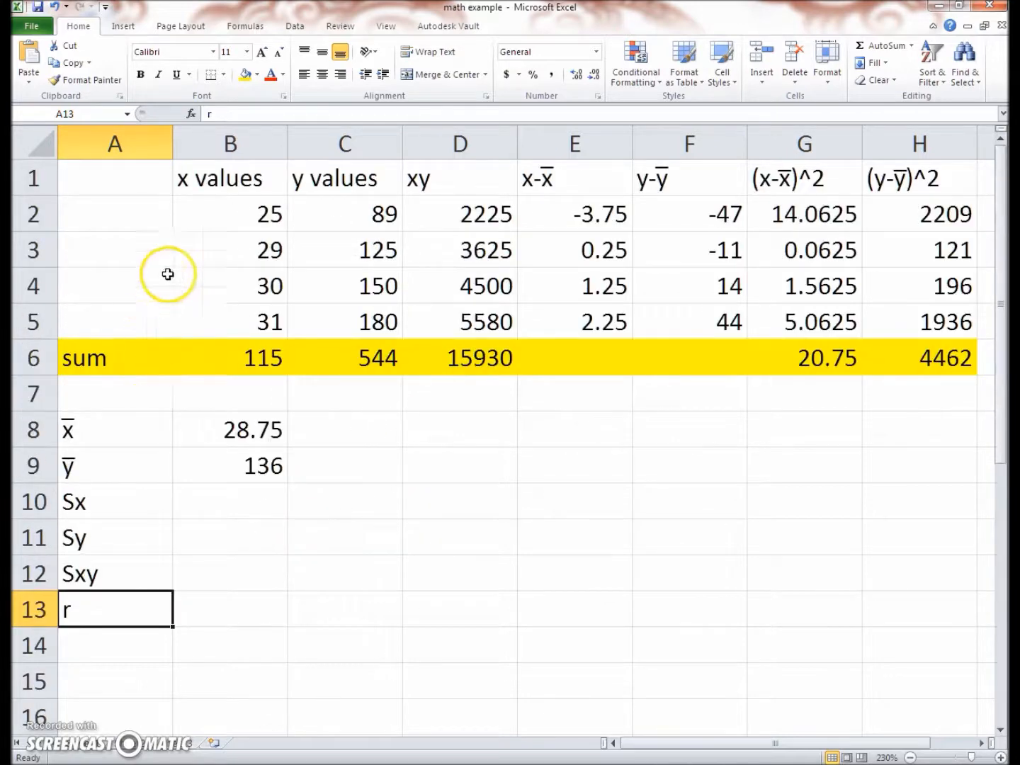
# Match n and the squared-deviation sum in the Sx formula to the x values and the total in G6
pyautogui.scroll(-4, 930, 408)
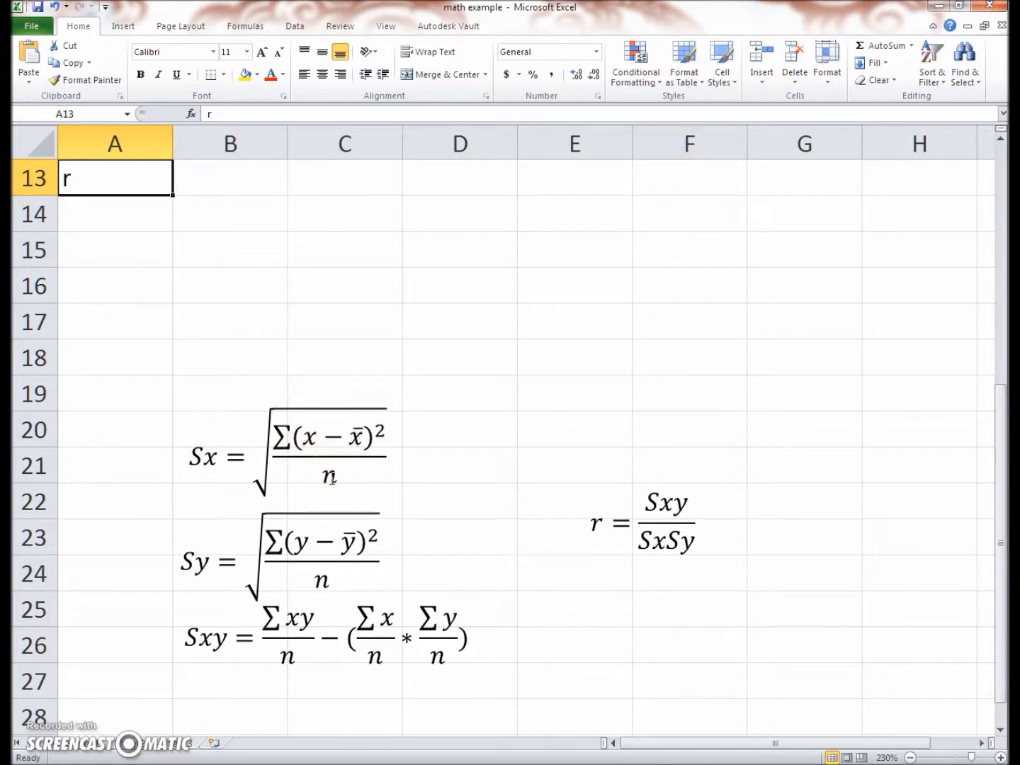
pyautogui.scroll(4, 331, 479)
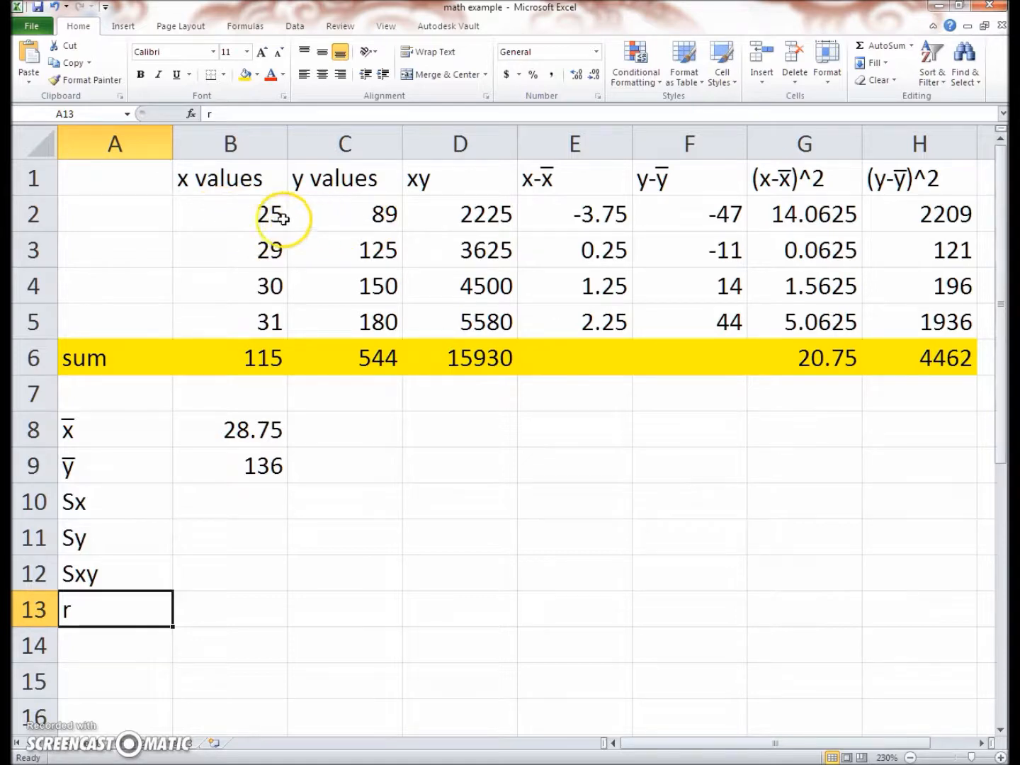
pyautogui.scroll(-5, 268, 423)
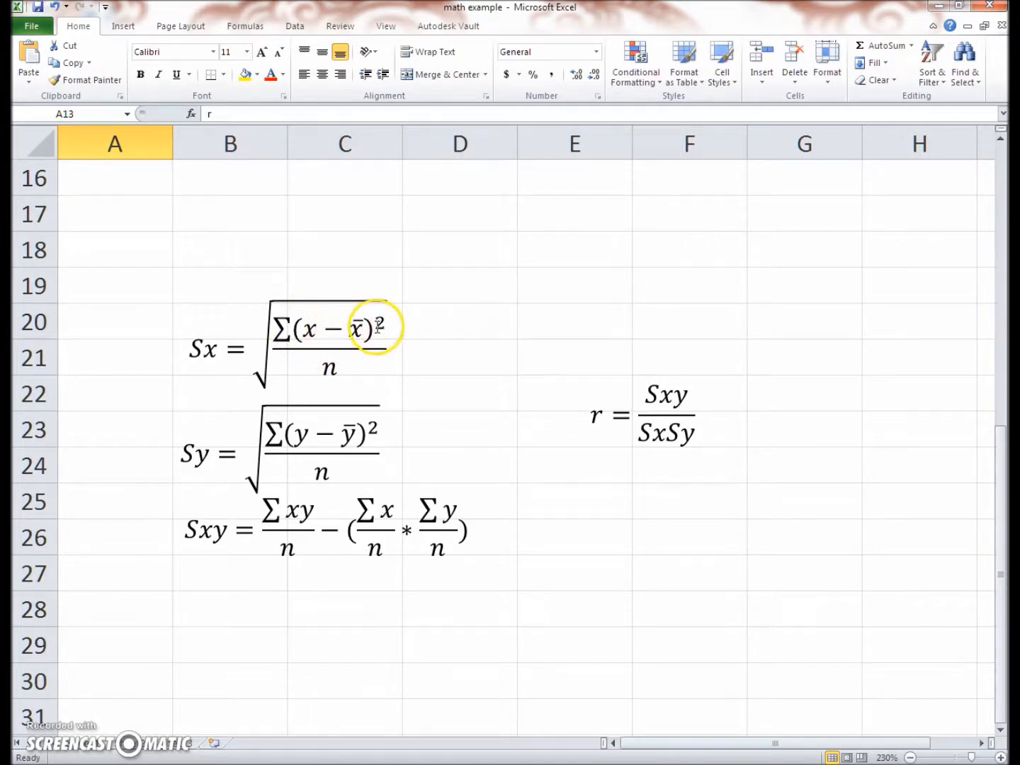
pyautogui.scroll(4, 380, 328)
pyautogui.scroll(1, 380, 328)
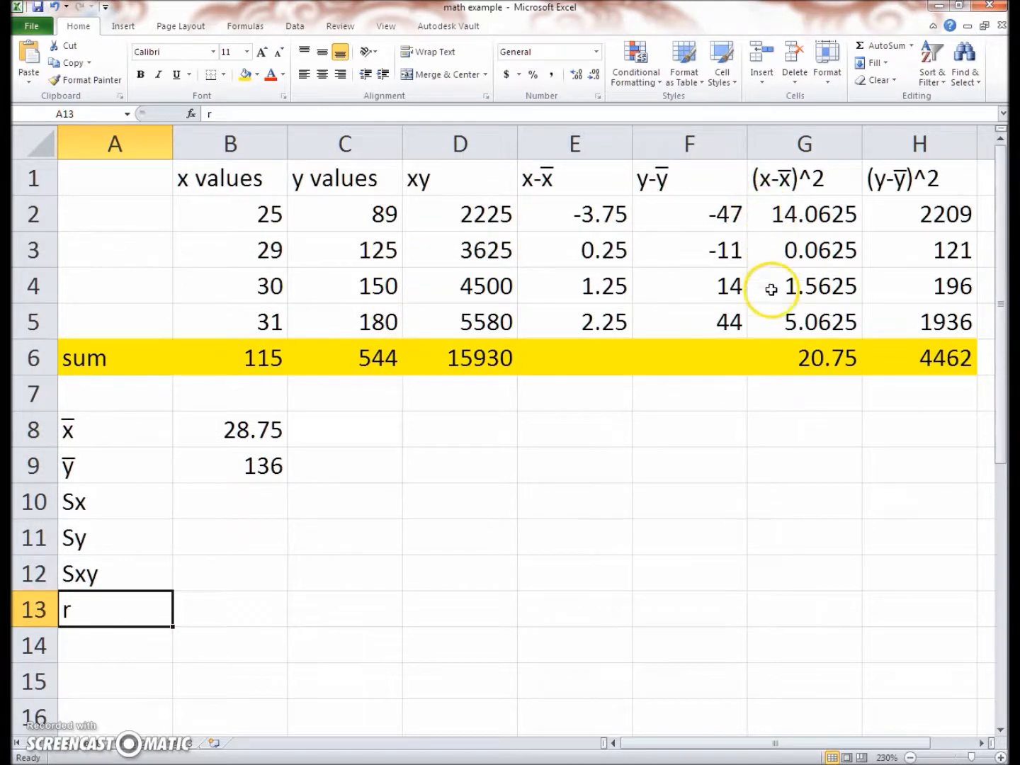
pyautogui.scroll(-6, 612, 444)
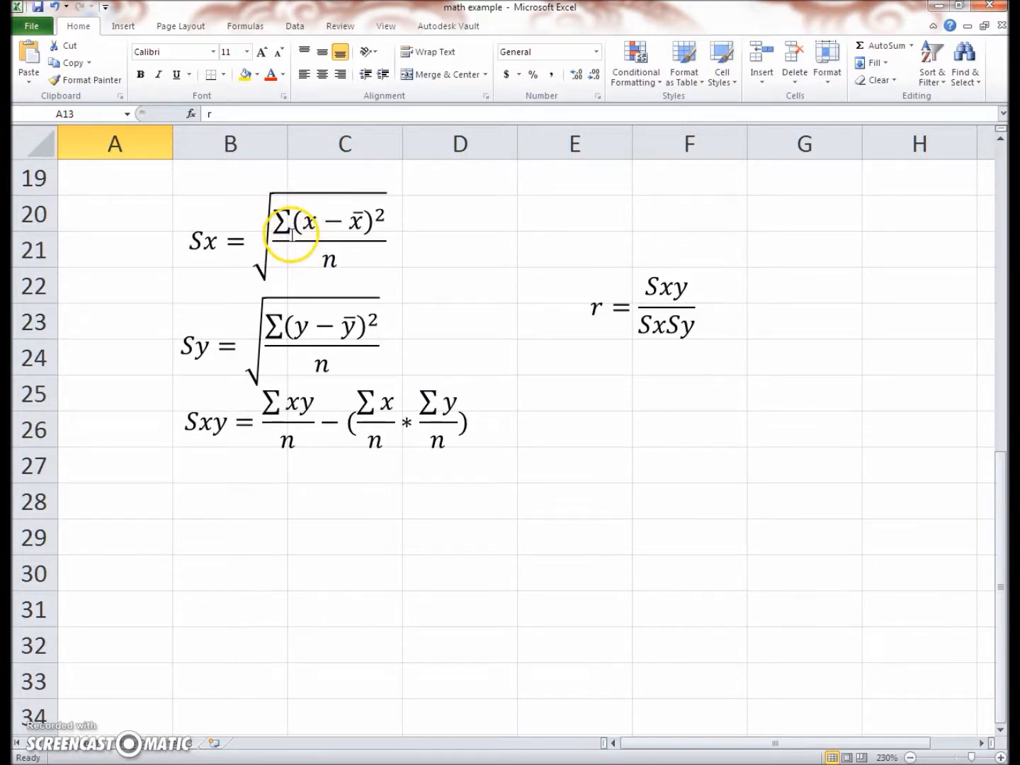
pyautogui.scroll(6, 303, 244)
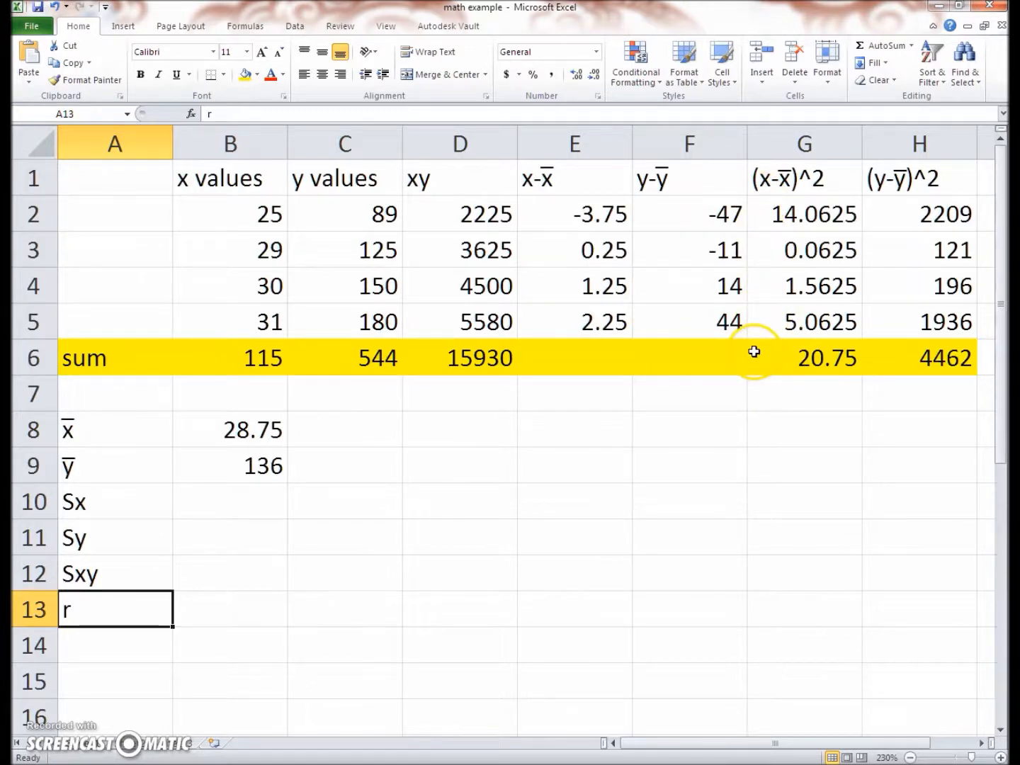
# Match the terms of the Sxy formula to the sums of xy, x and y in D6, B6 and C6
pyautogui.scroll(-5, 750, 351)
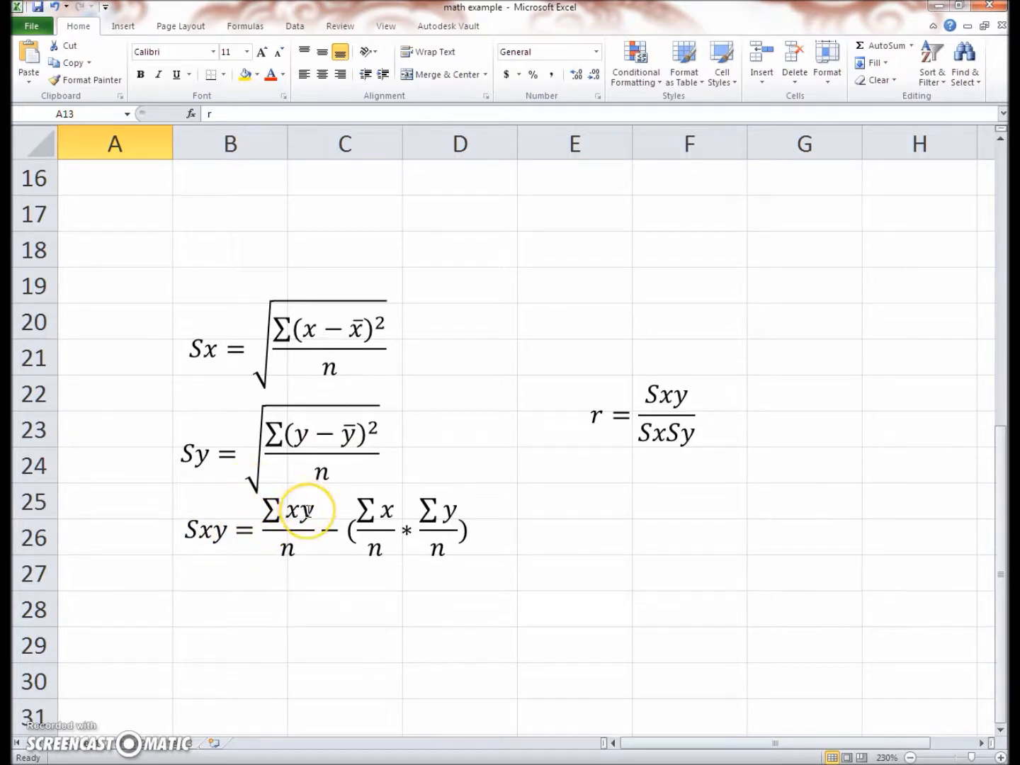
pyautogui.scroll(5, 309, 510)
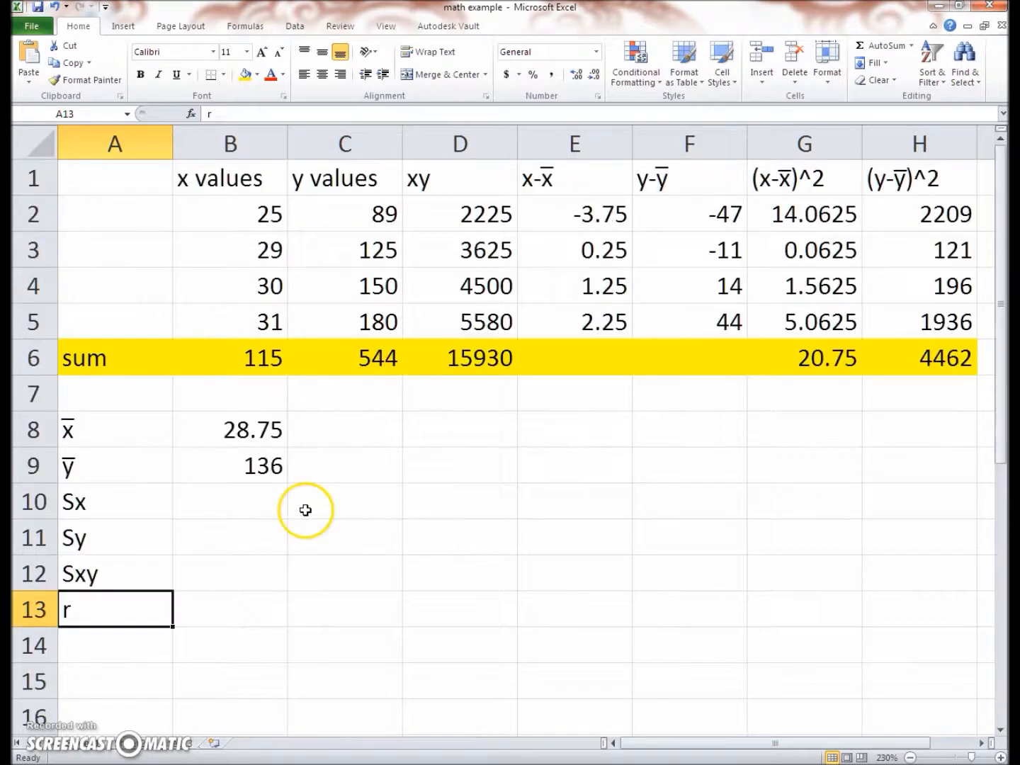
pyautogui.click(459, 163)
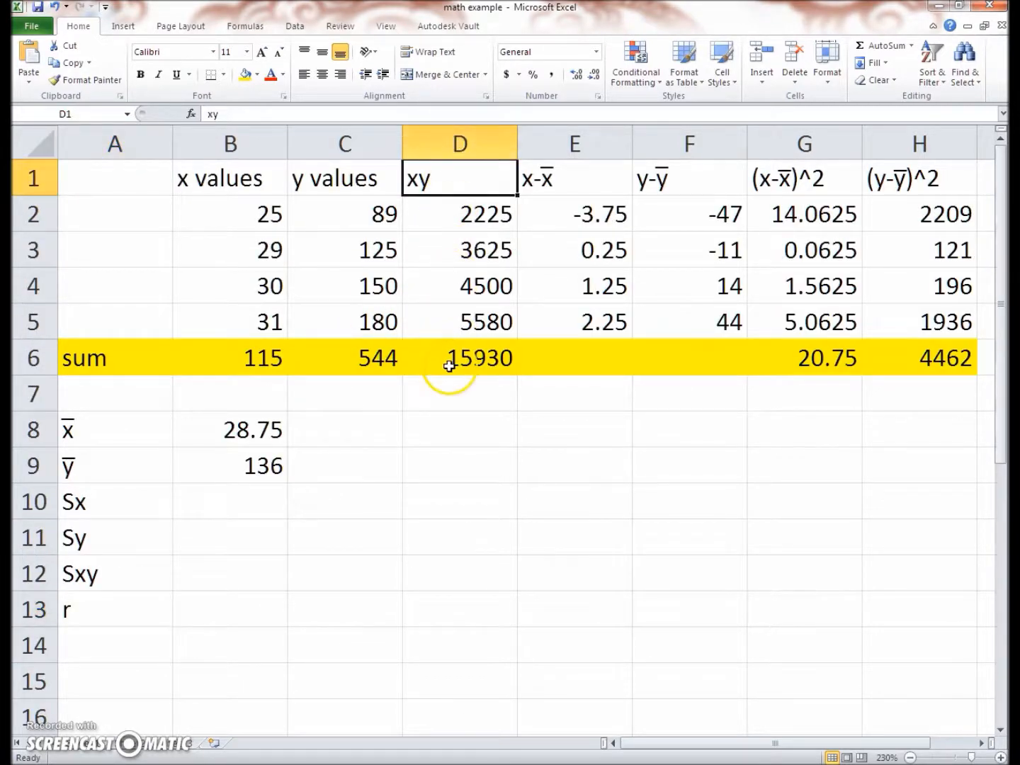
pyautogui.click(473, 361)
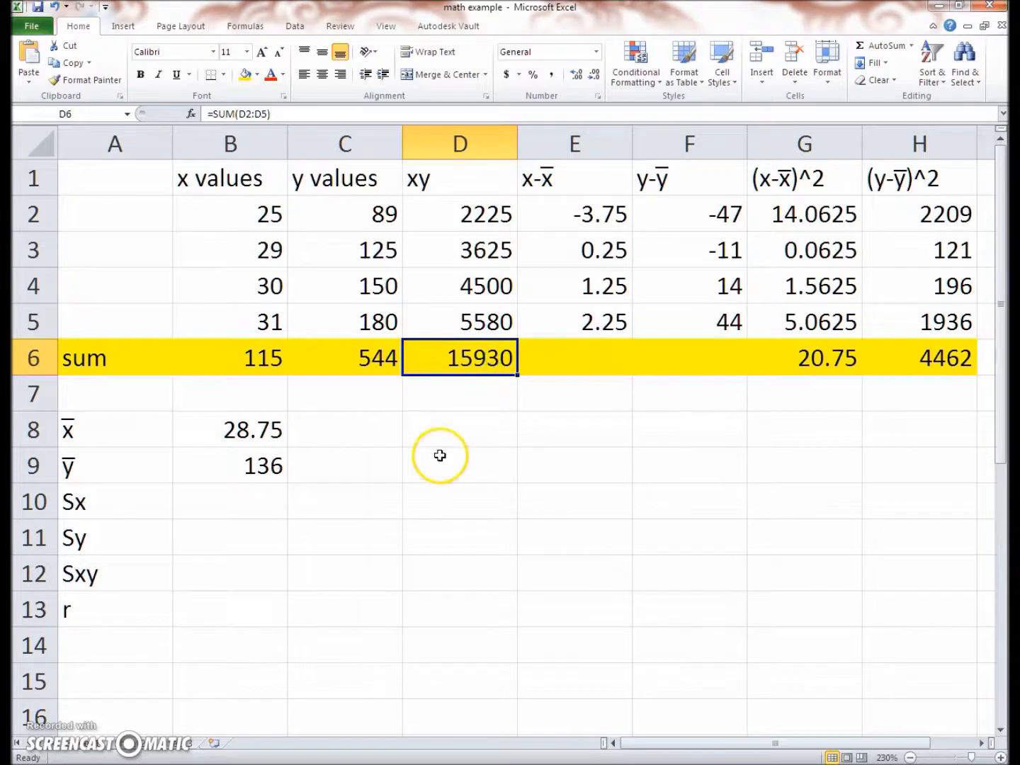
pyautogui.scroll(-8, 434, 458)
pyautogui.scroll(2, 434, 458)
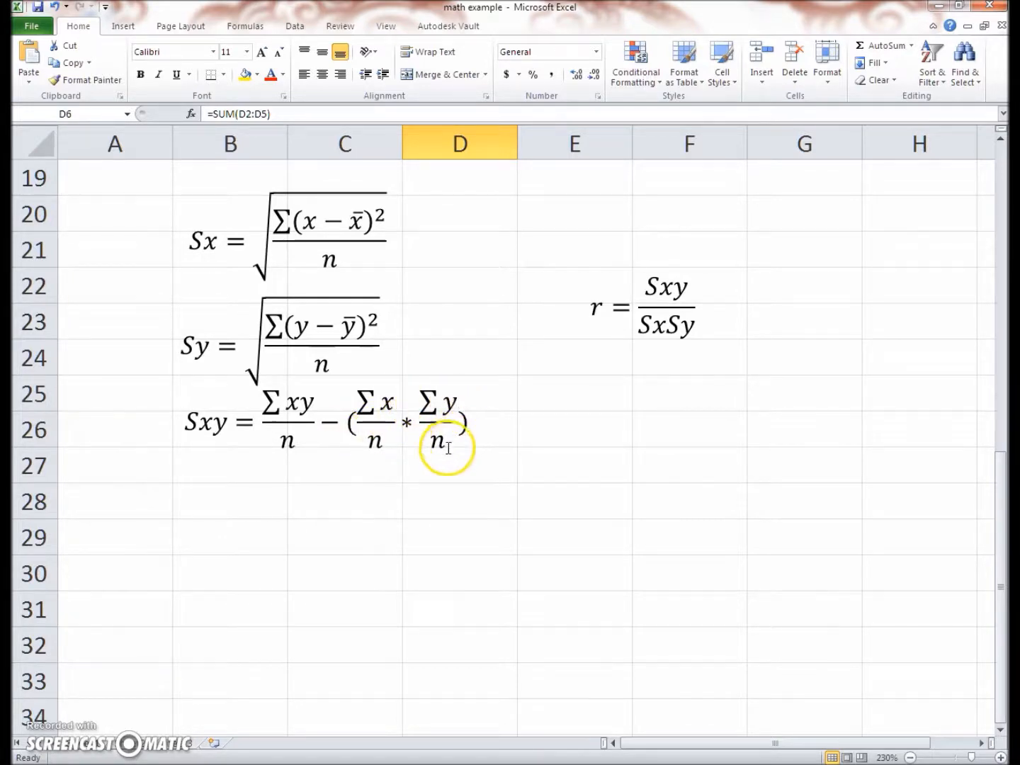
pyautogui.scroll(6, 442, 450)
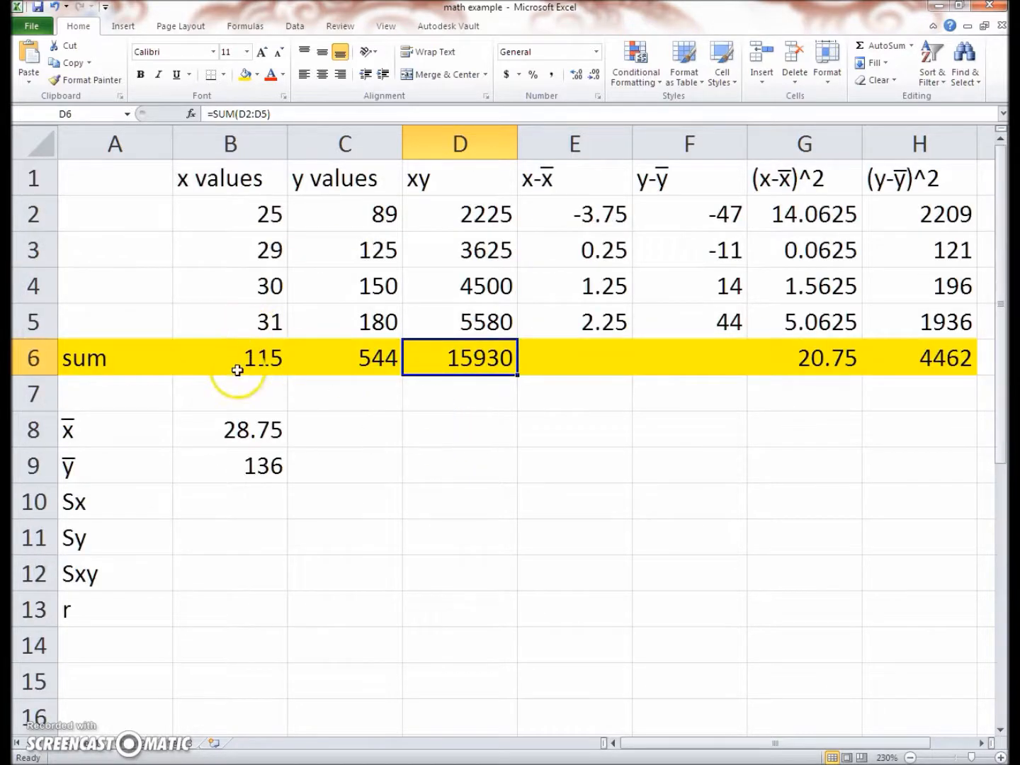
pyautogui.click(238, 369)
pyautogui.click(333, 367)
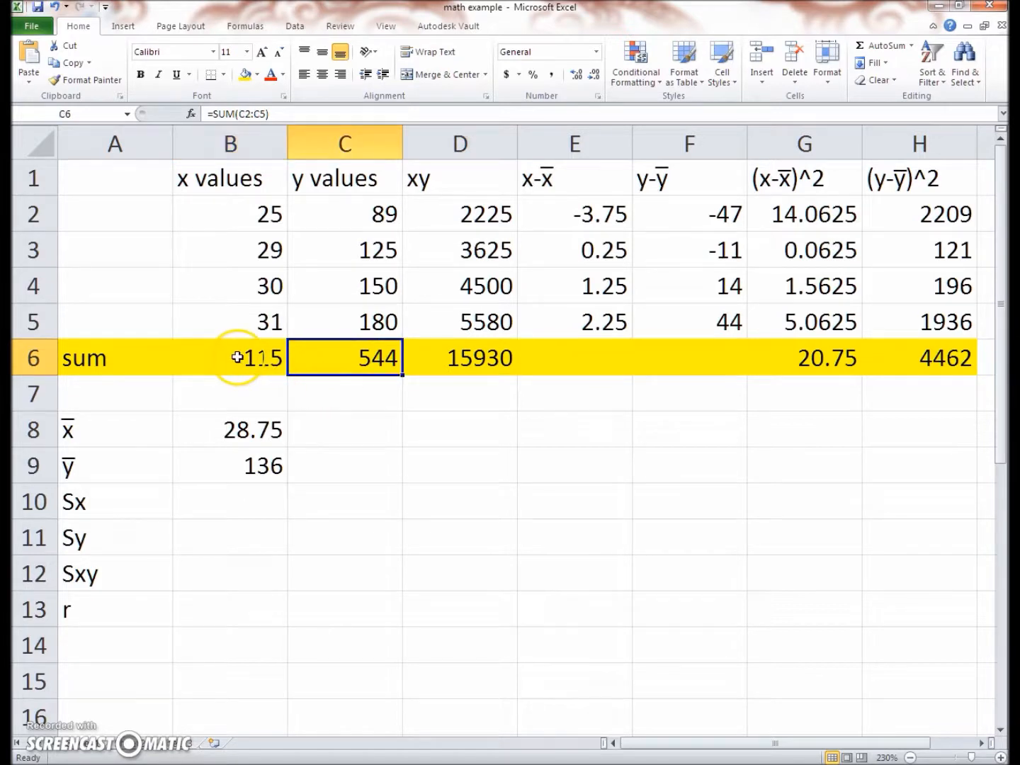
pyautogui.click(238, 358)
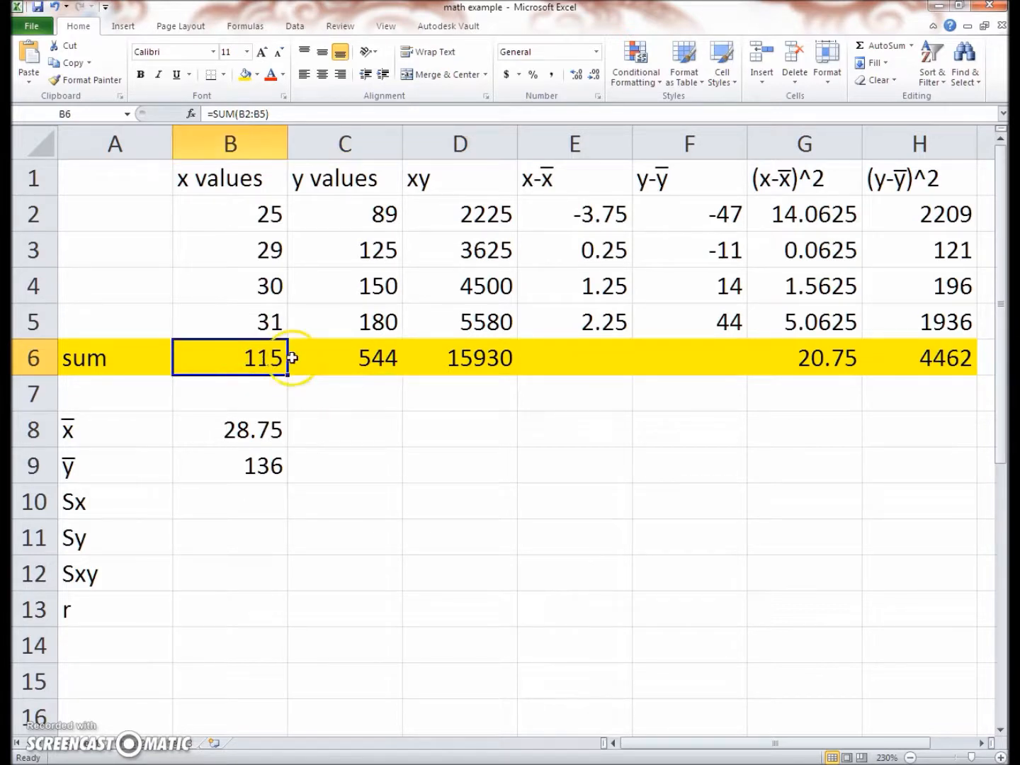
pyautogui.click(382, 363)
# Move the Sx formula text box up to the empty cells beside the means, just under the sum row
pyautogui.scroll(-4, 332, 392)
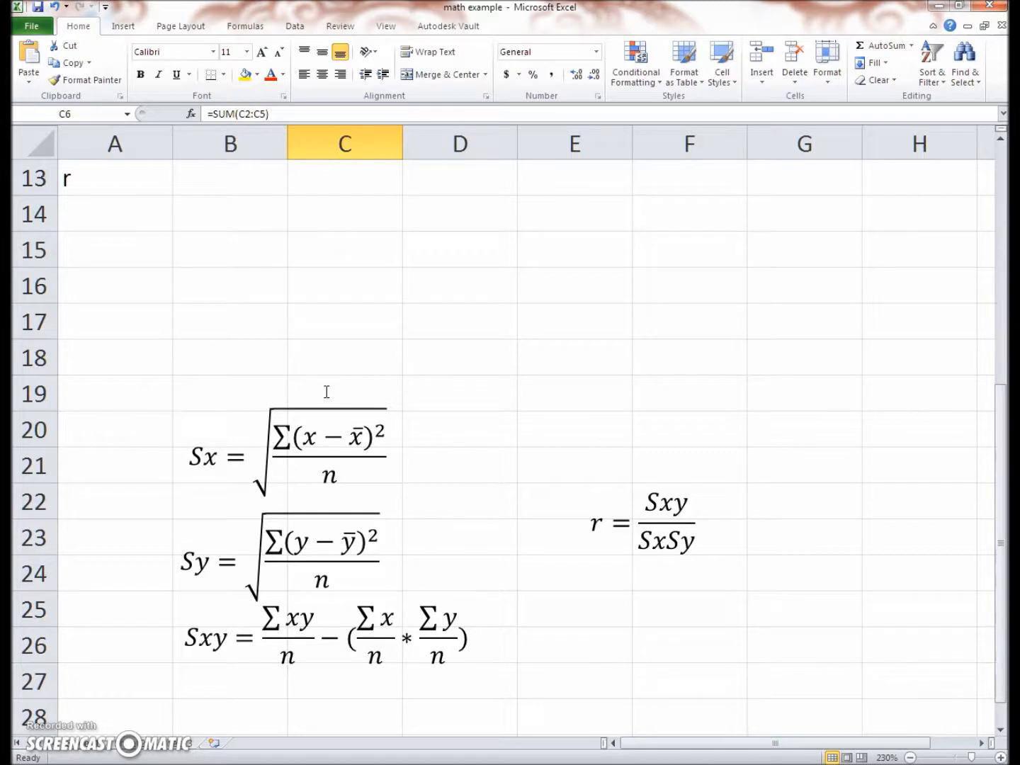
pyautogui.scroll(3, 203, 608)
pyautogui.scroll(-1, 202, 630)
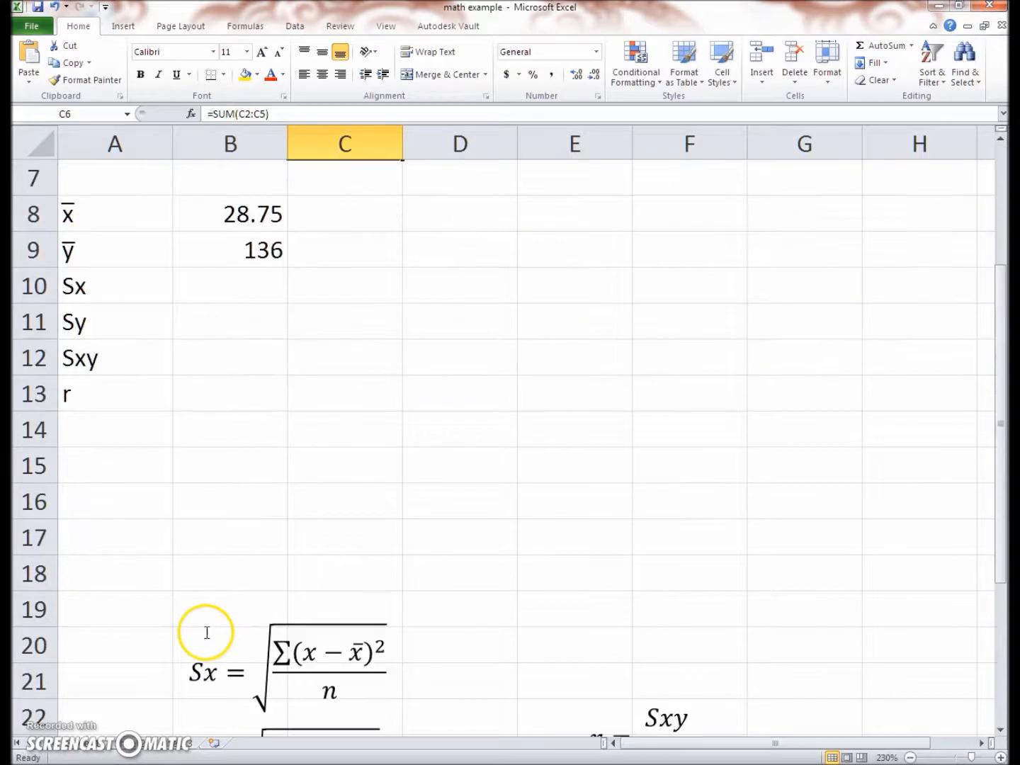
pyautogui.click(909, 757)
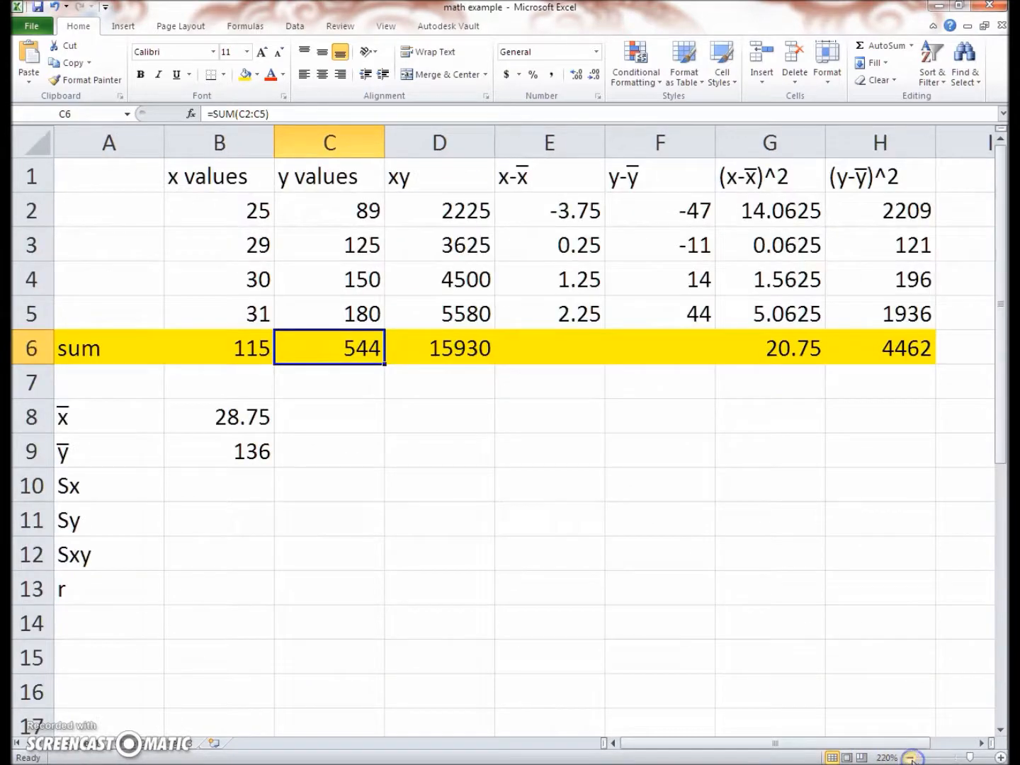
pyautogui.click(909, 757)
pyautogui.click(909, 757)
pyautogui.click(909, 756)
pyautogui.click(909, 757)
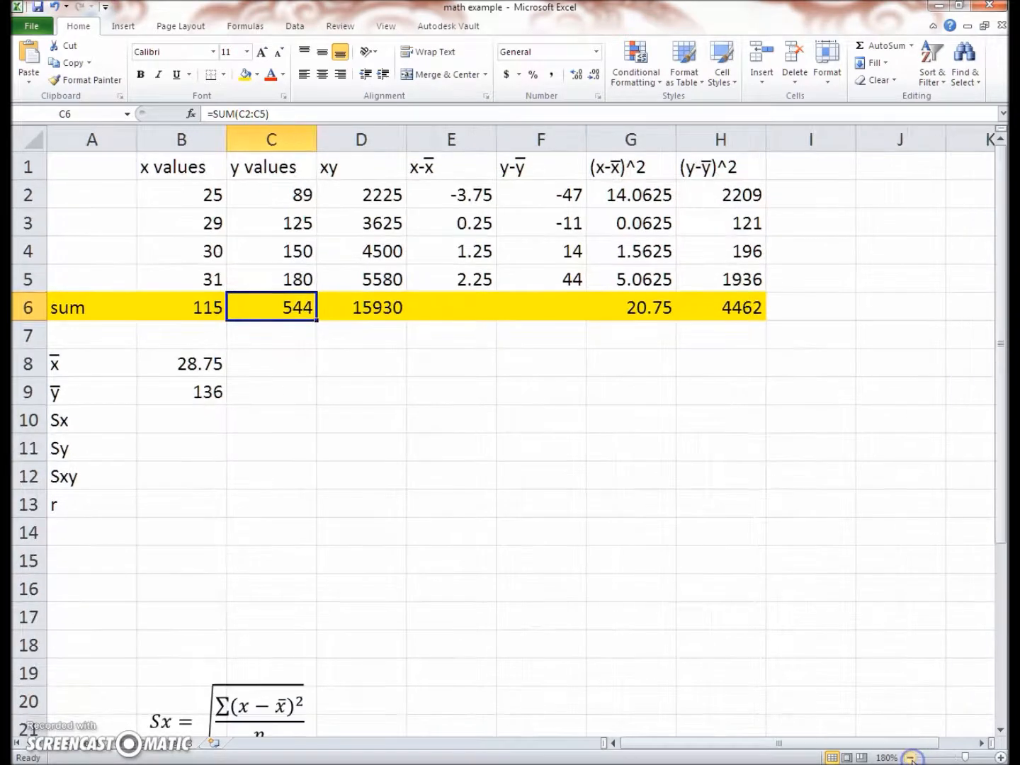
pyautogui.scroll(-1, 260, 676)
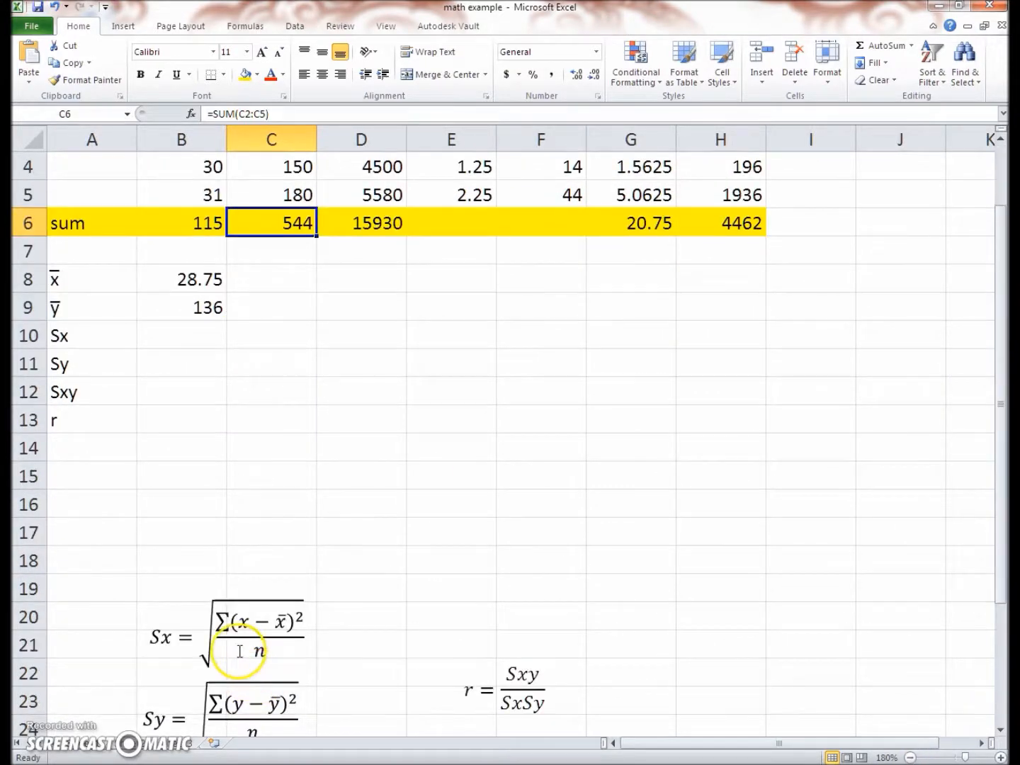
pyautogui.click(230, 593)
pyautogui.moveTo(201, 587); pyautogui.dragTo(485, 238)
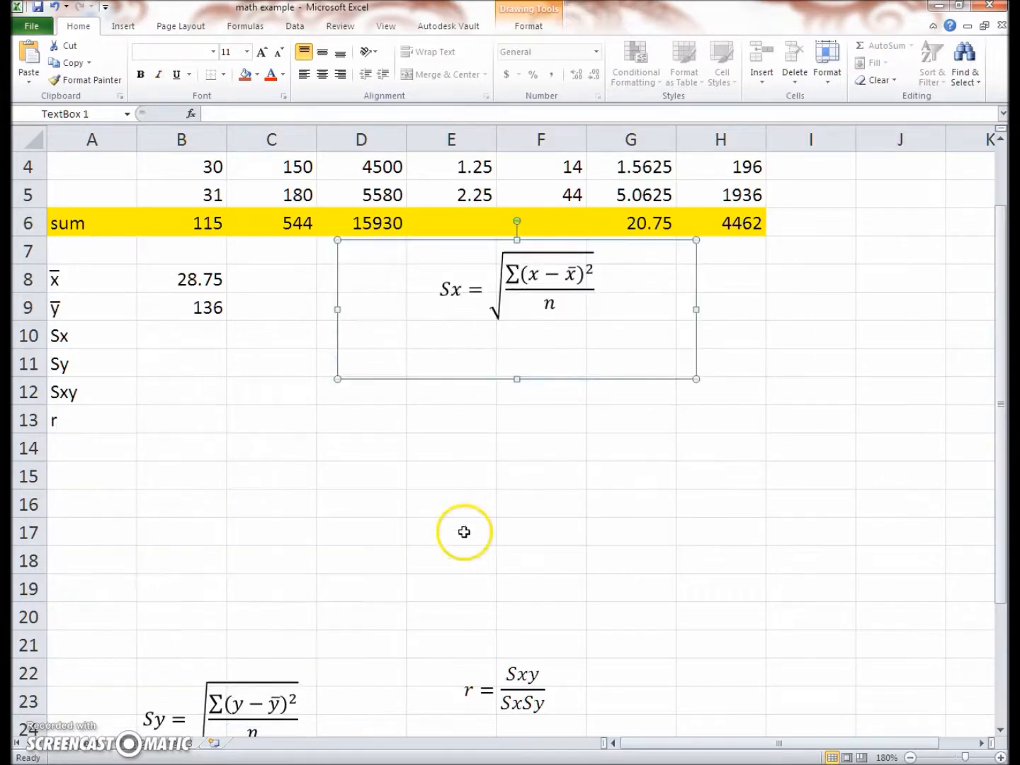
# Calculate Sx in B10 with the formula =sqrt(G6/4)
pyautogui.scroll(1, 460, 544)
pyautogui.click(993, 758)
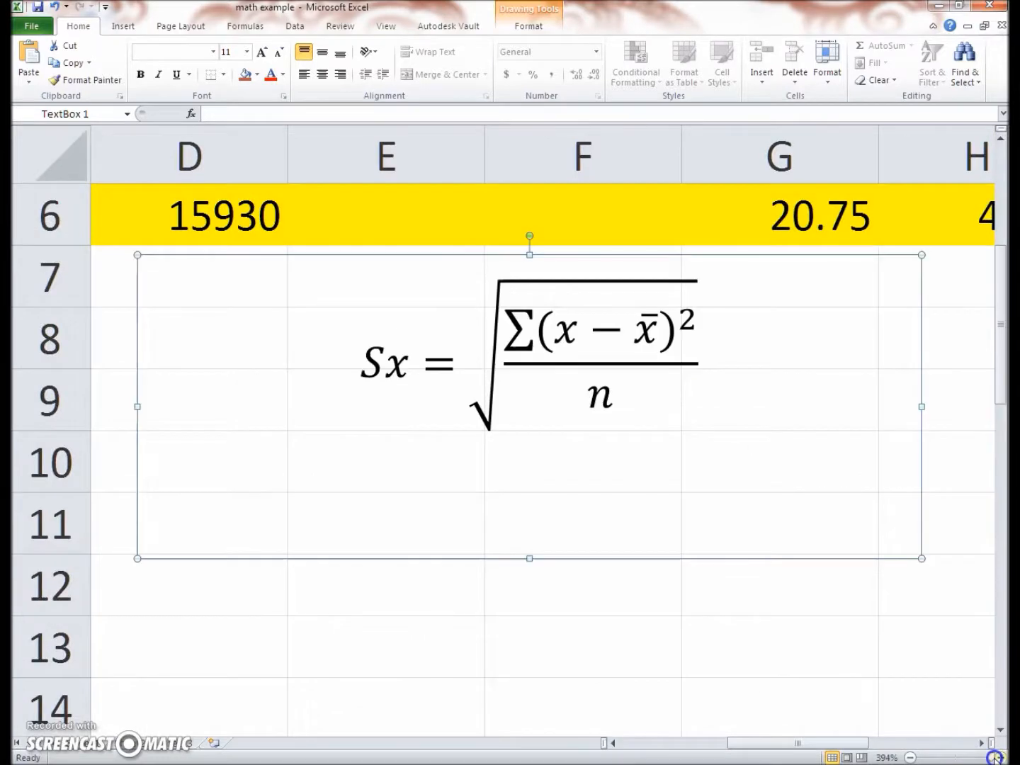
pyautogui.click(908, 757)
pyautogui.click(908, 758)
pyautogui.click(908, 758)
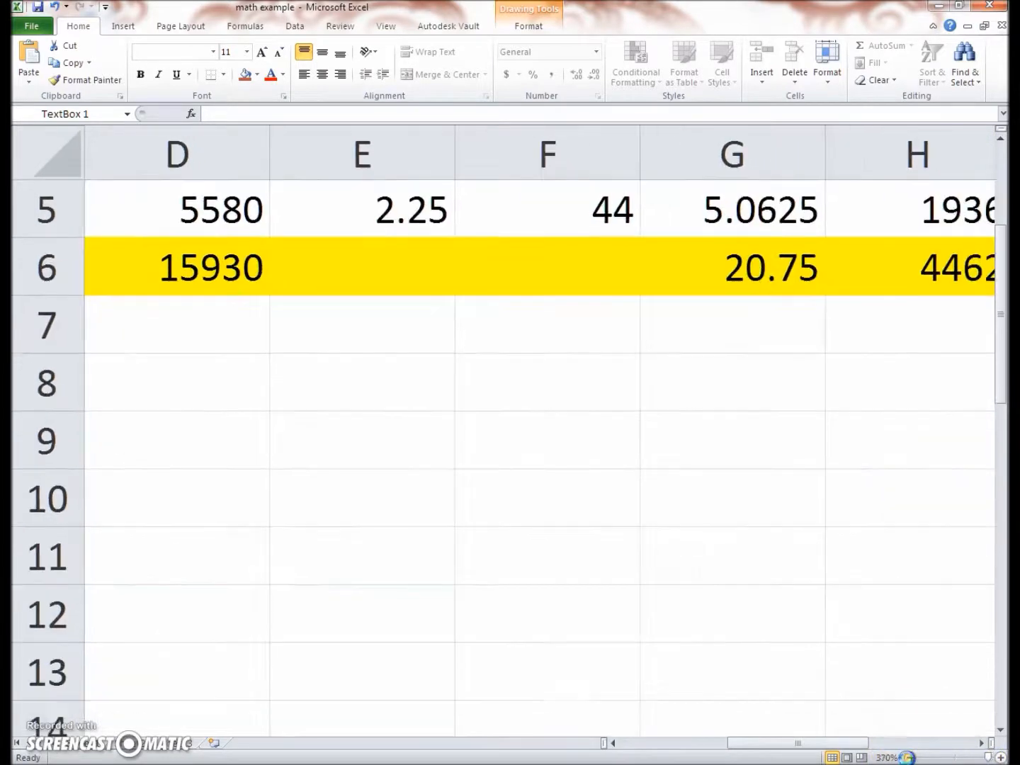
pyautogui.click(908, 758)
pyautogui.click(908, 759)
pyautogui.click(908, 758)
pyautogui.click(908, 758)
pyautogui.click(908, 758)
pyautogui.click(908, 758)
pyautogui.click(909, 758)
pyautogui.click(909, 758)
pyautogui.click(909, 758)
pyautogui.click(908, 758)
pyautogui.click(909, 759)
pyautogui.click(909, 758)
pyautogui.click(908, 759)
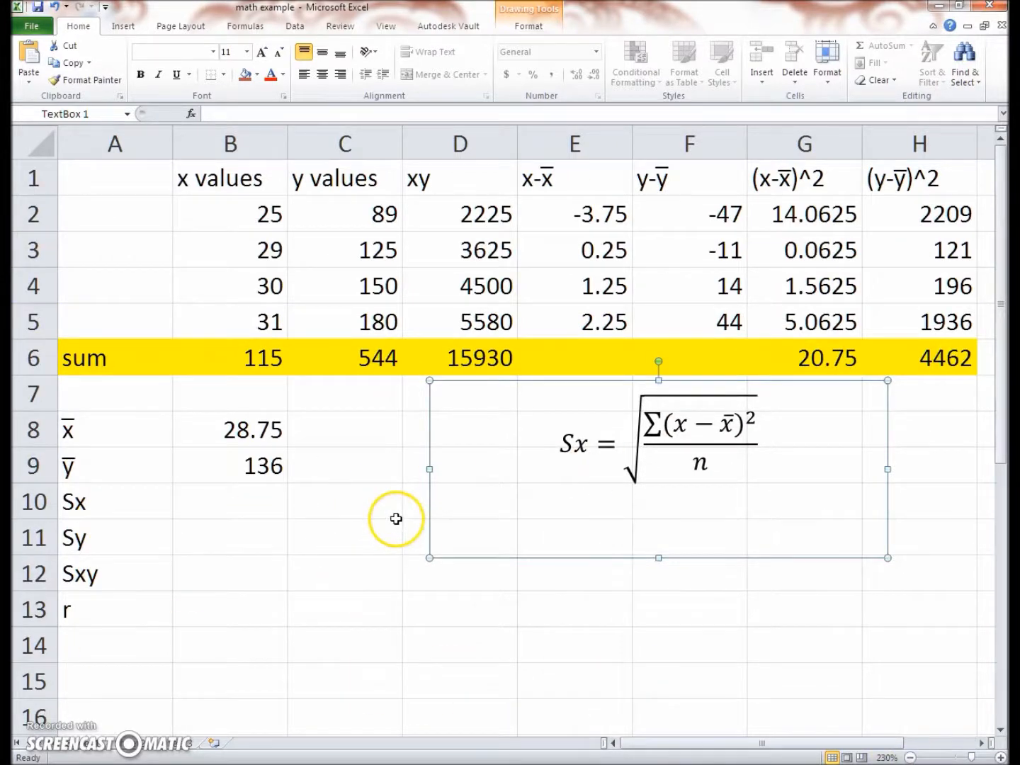
pyautogui.click(233, 514)
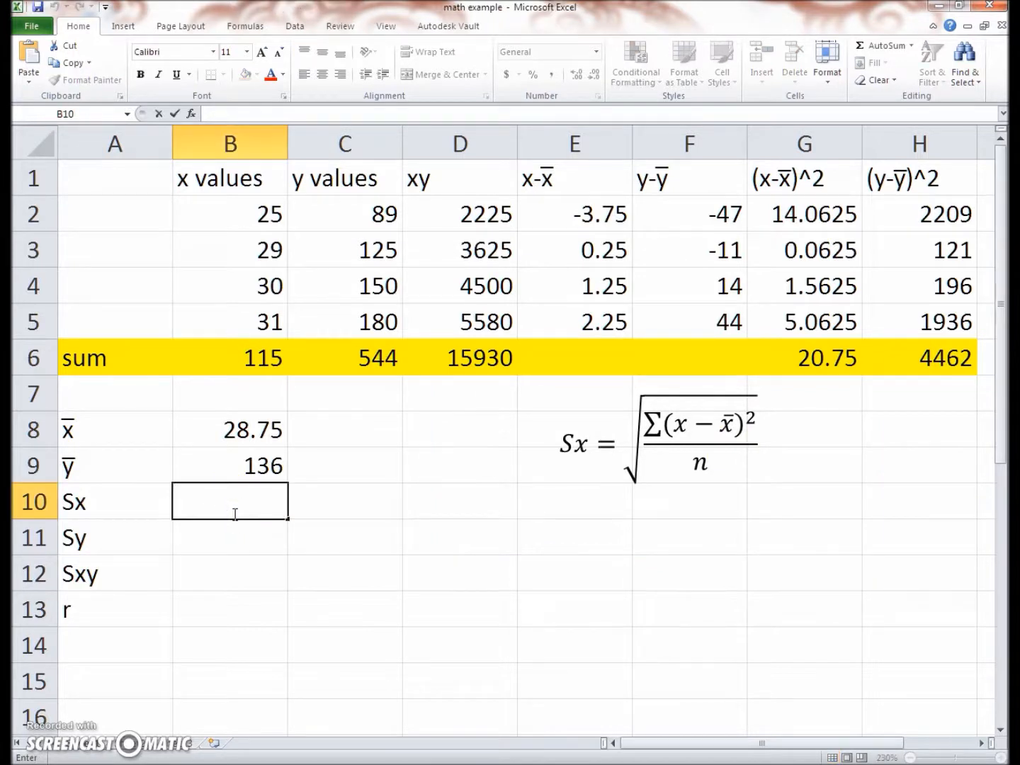
pyautogui.write('=')
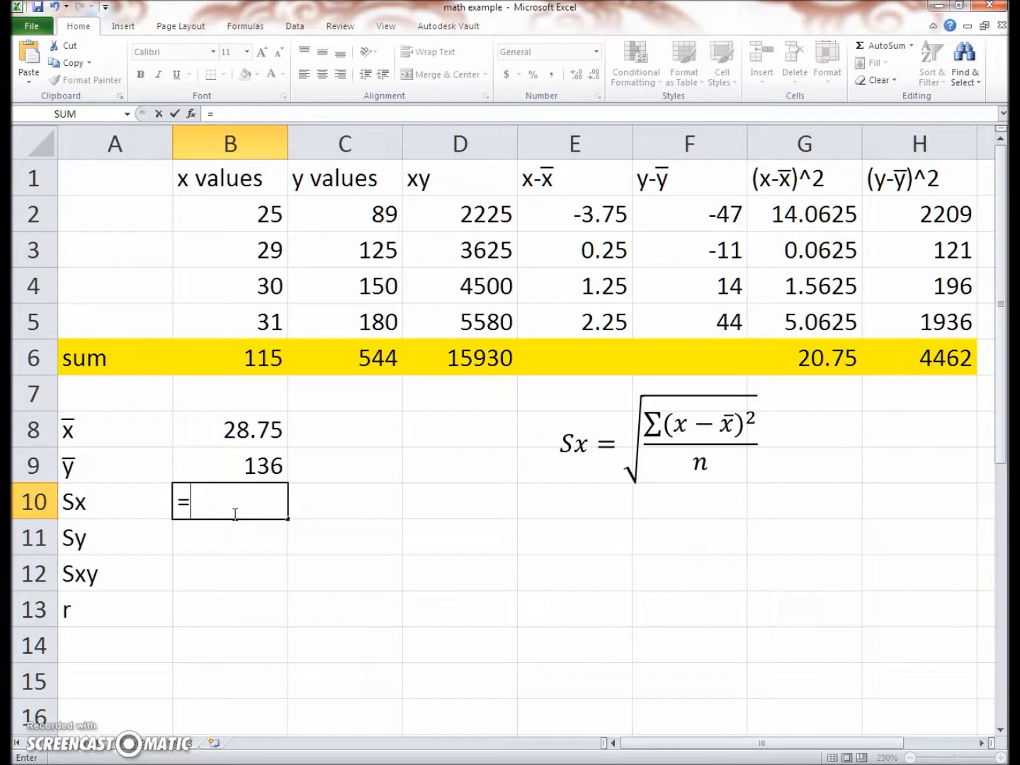
pyautogui.write('sqrt')
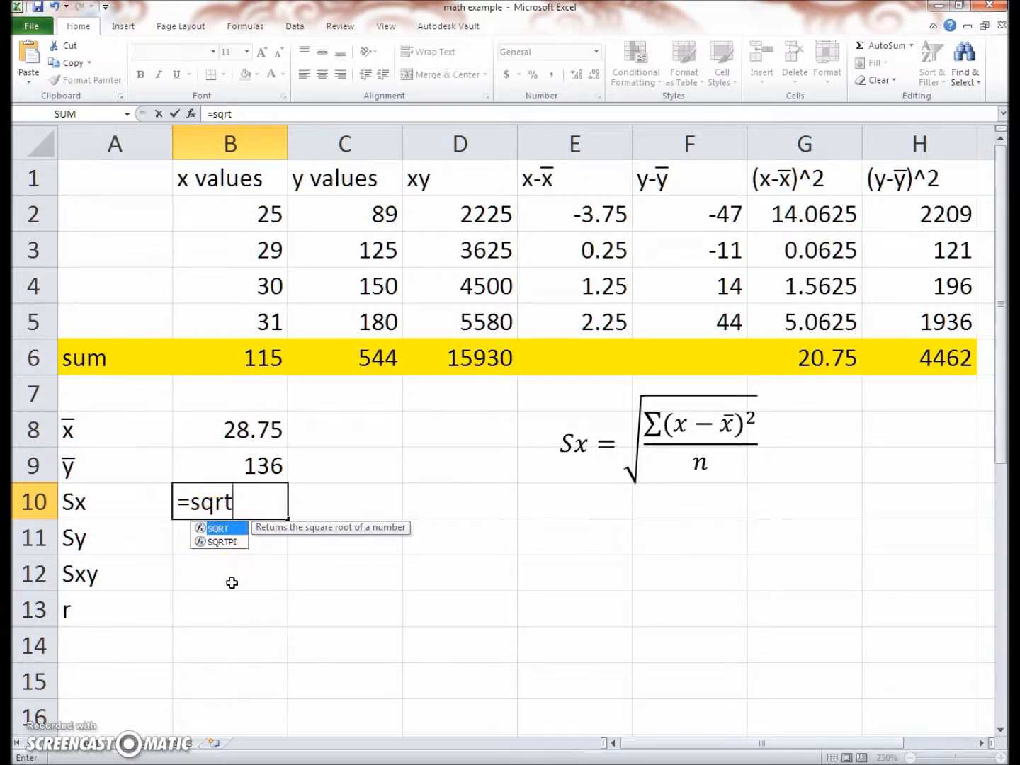
pyautogui.write('(')
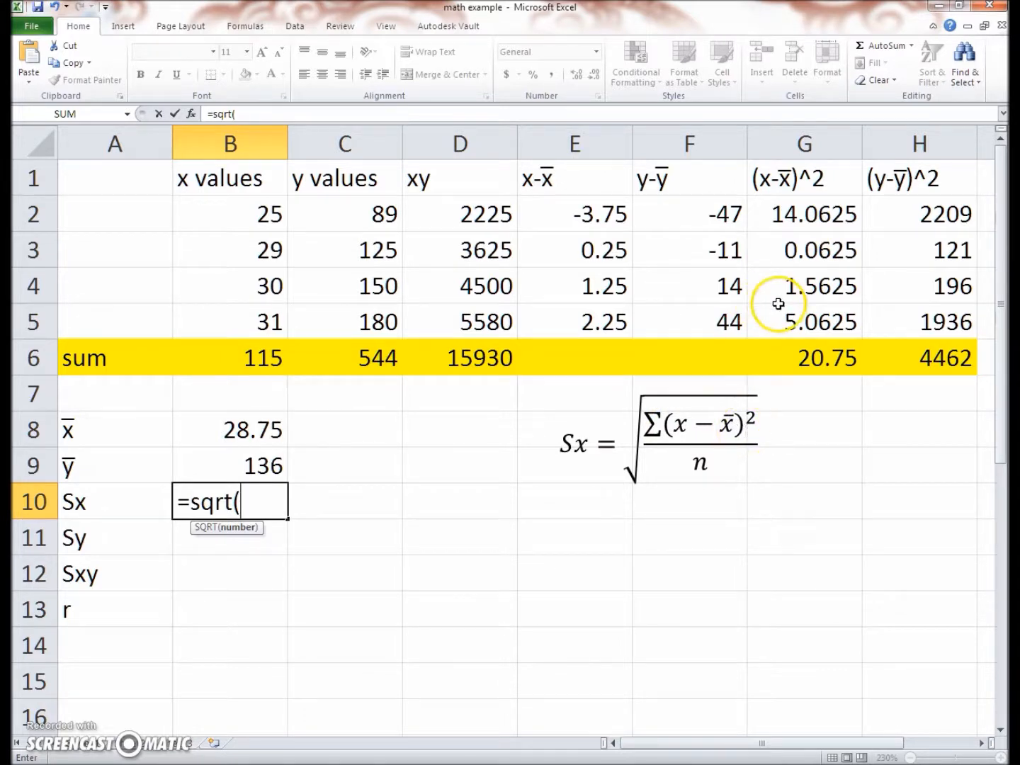
pyautogui.click(790, 366)
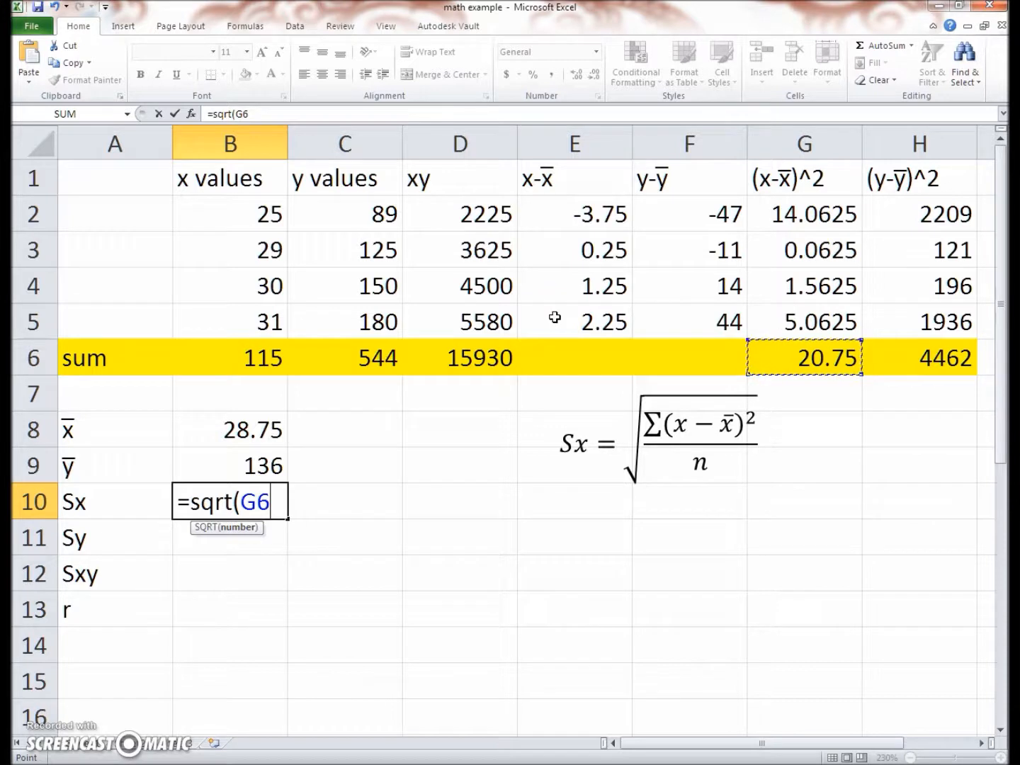
pyautogui.write('/')
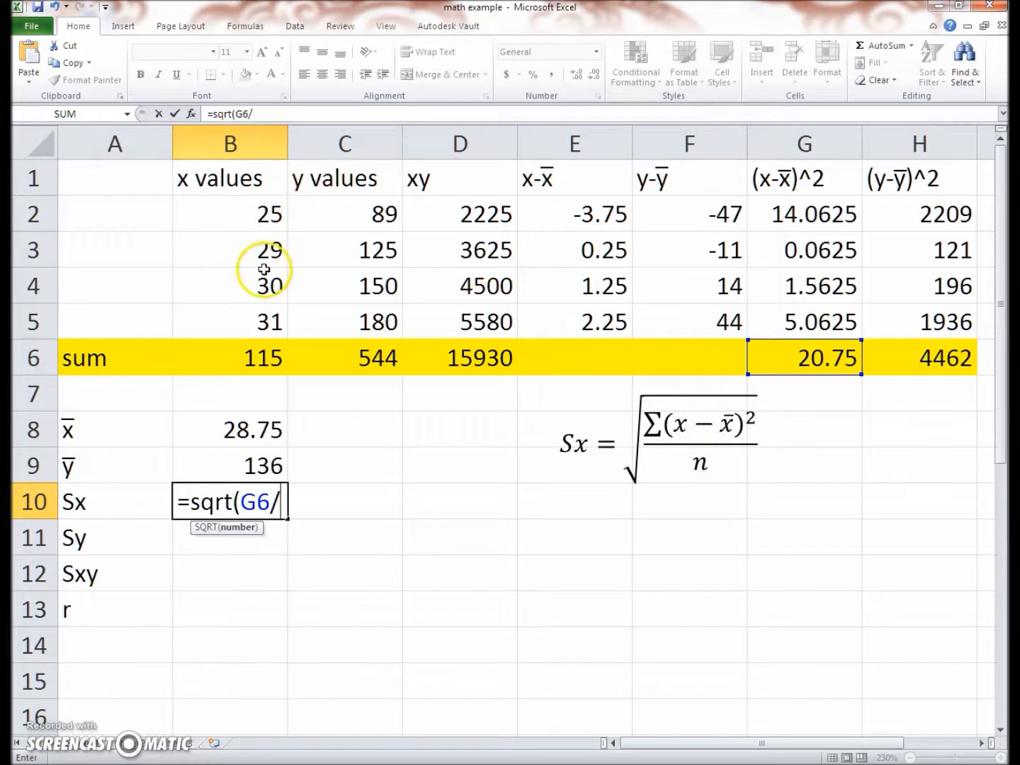
pyautogui.write('4')
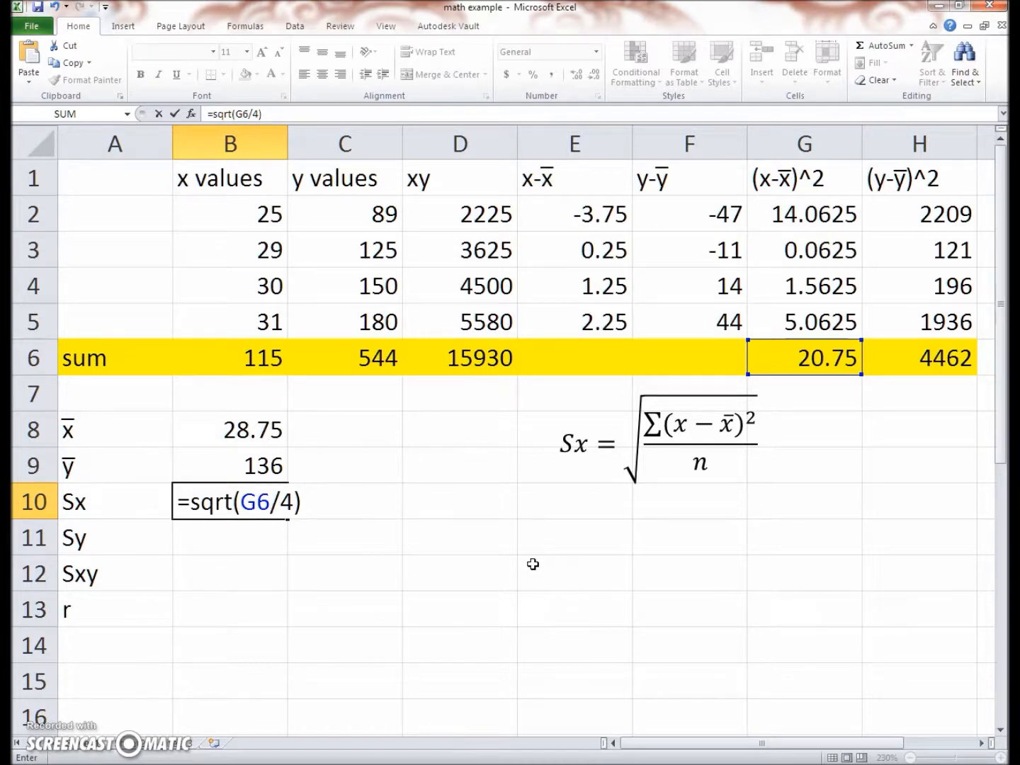
pyautogui.press('Return')
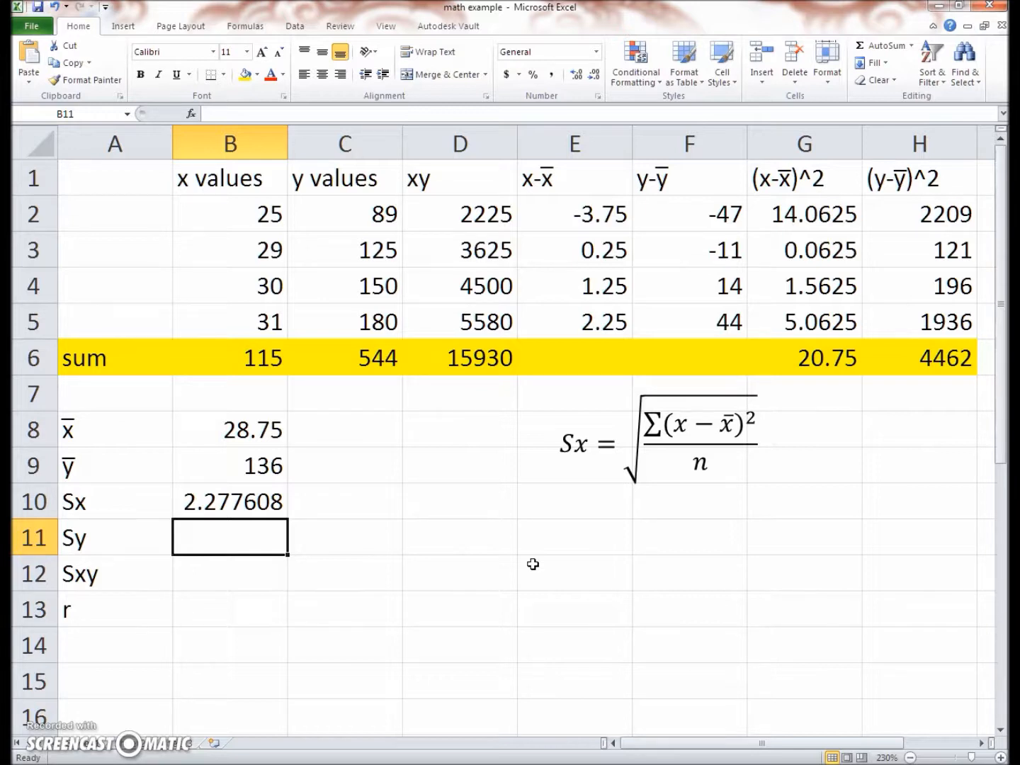
# Move the Sx formula text box back down below the results, to around rows 17 to 21 in columns E to H
pyautogui.click(639, 413)
pyautogui.scroll(-2, 619, 521)
pyautogui.scroll(-3, 578, 375)
pyautogui.scroll(3, 581, 355)
pyautogui.moveTo(571, 338); pyautogui.dragTo(637, 712)
# Move the Sy formula text box up beside the means and Sx value, under the sum row
pyautogui.scroll(-3, 617, 683)
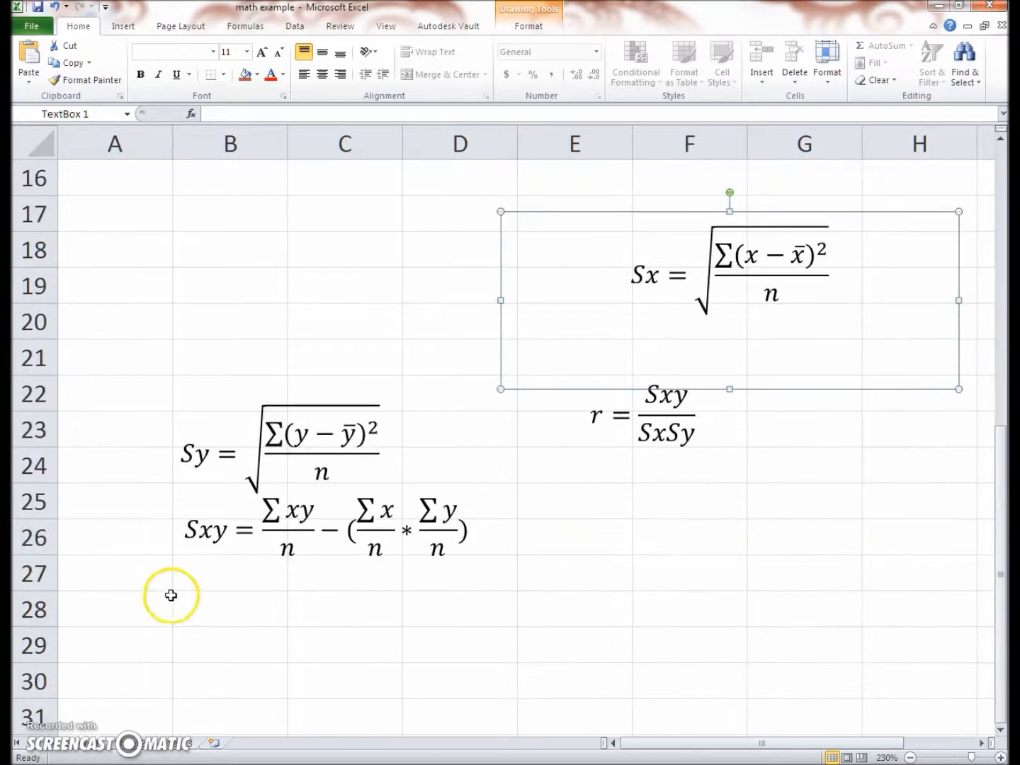
pyautogui.click(250, 442)
pyautogui.moveTo(280, 379)
pyautogui.mouseDown()
pyautogui.moveTo(453, 169)
pyautogui.moveTo(582, 69)
pyautogui.moveTo(551, 232)
pyautogui.moveTo(574, 157)
pyautogui.moveTo(610, 323)
pyautogui.moveTo(658, 426)
pyautogui.moveTo(690, 397)
pyautogui.mouseUp()
pyautogui.click(703, 578)
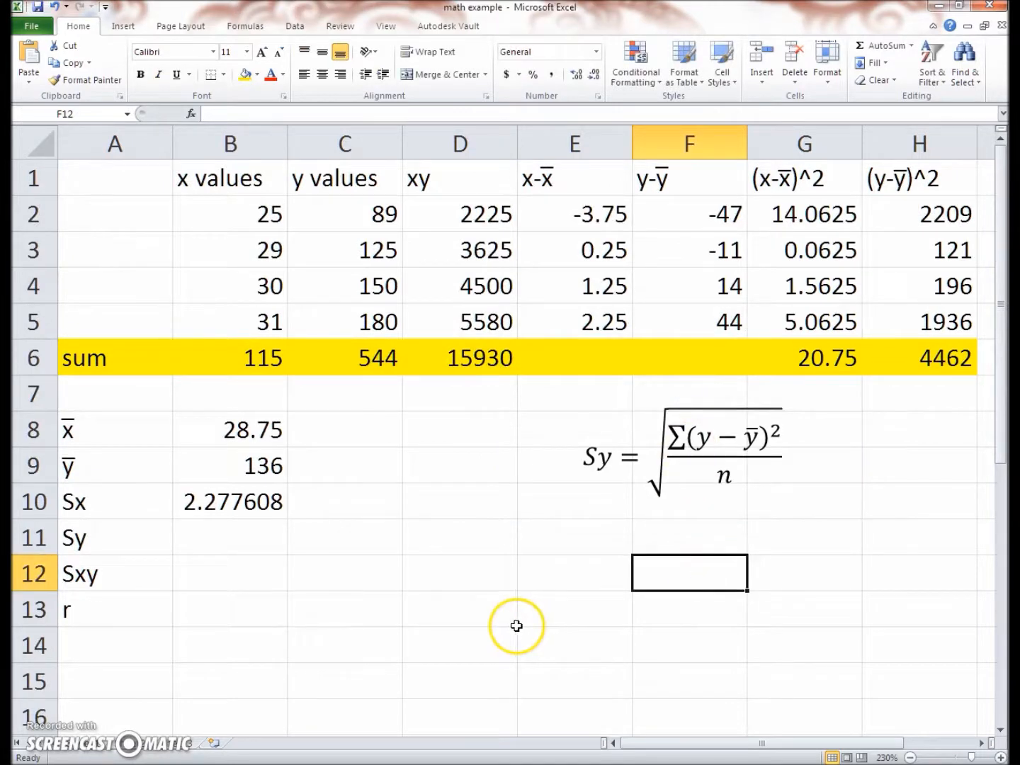
# Calculate Sy in B11 with the formula =sqrt(H6/4)
pyautogui.click(209, 552)
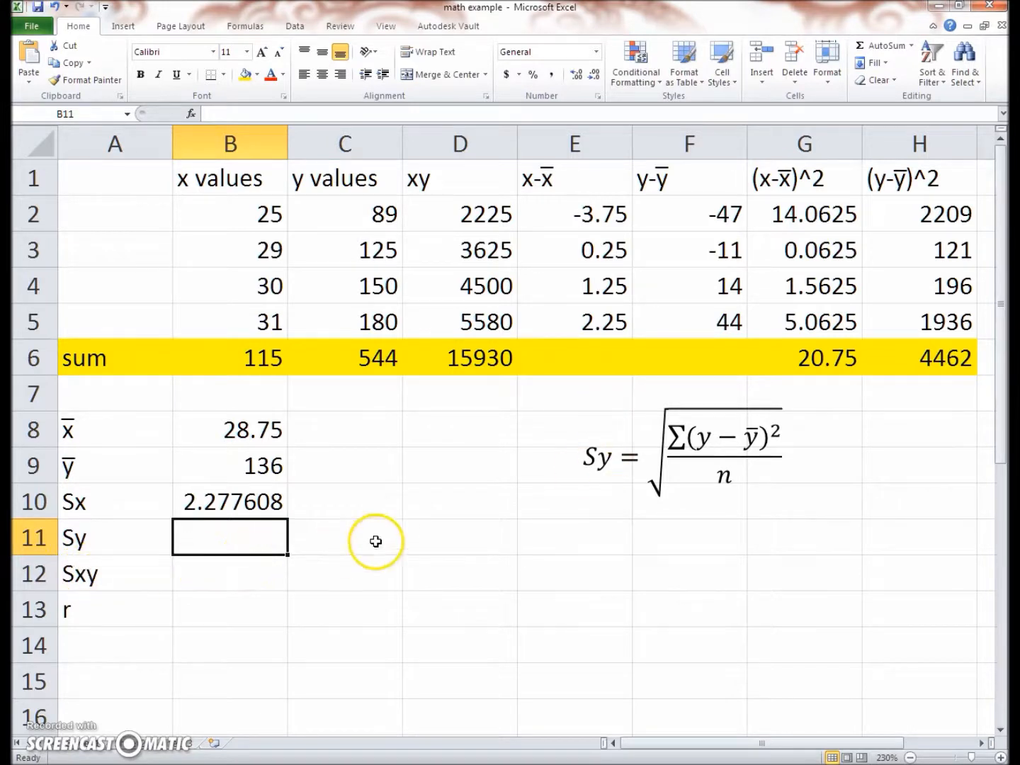
pyautogui.write('=')
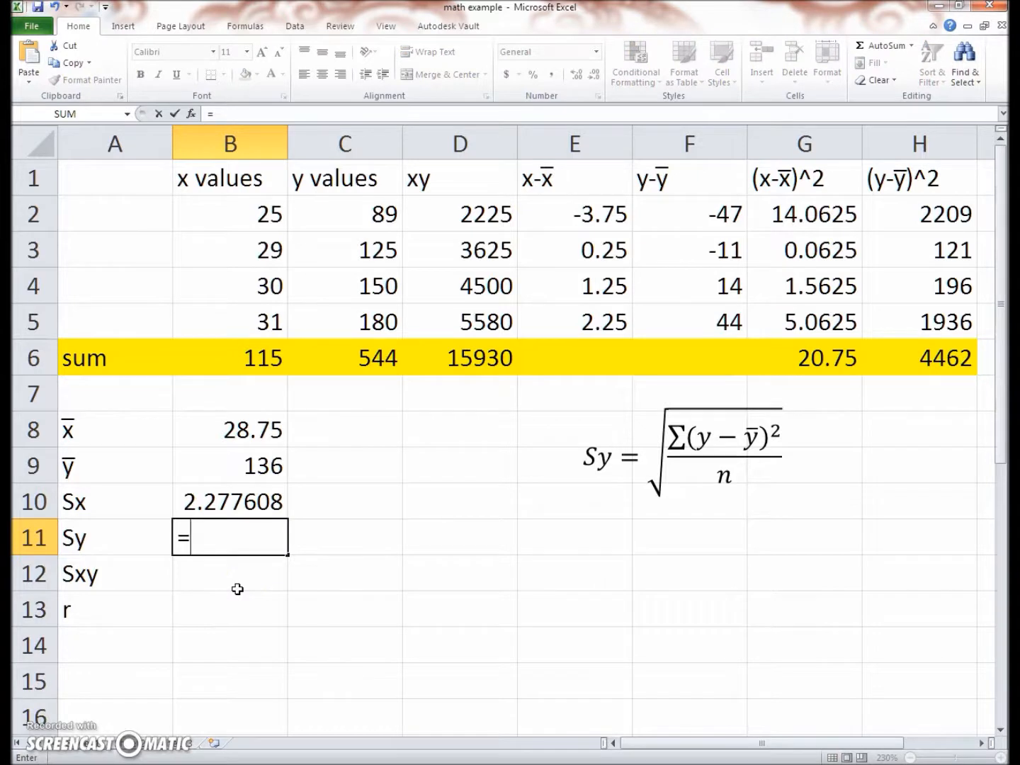
pyautogui.write('sqr')
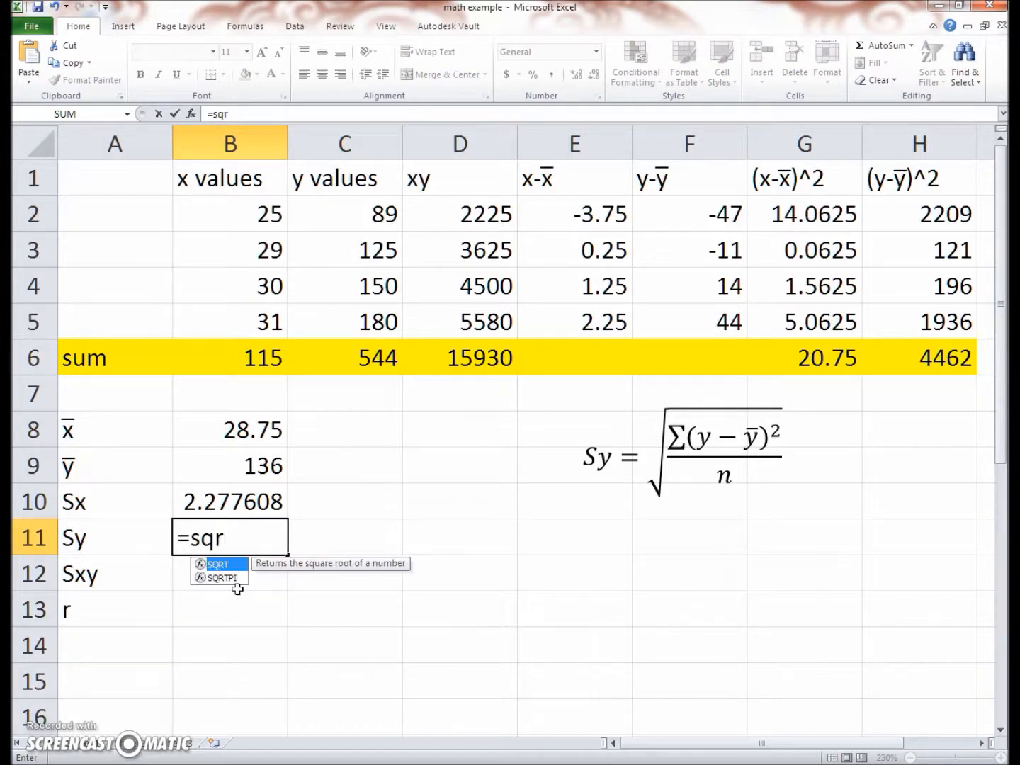
pyautogui.write('t')
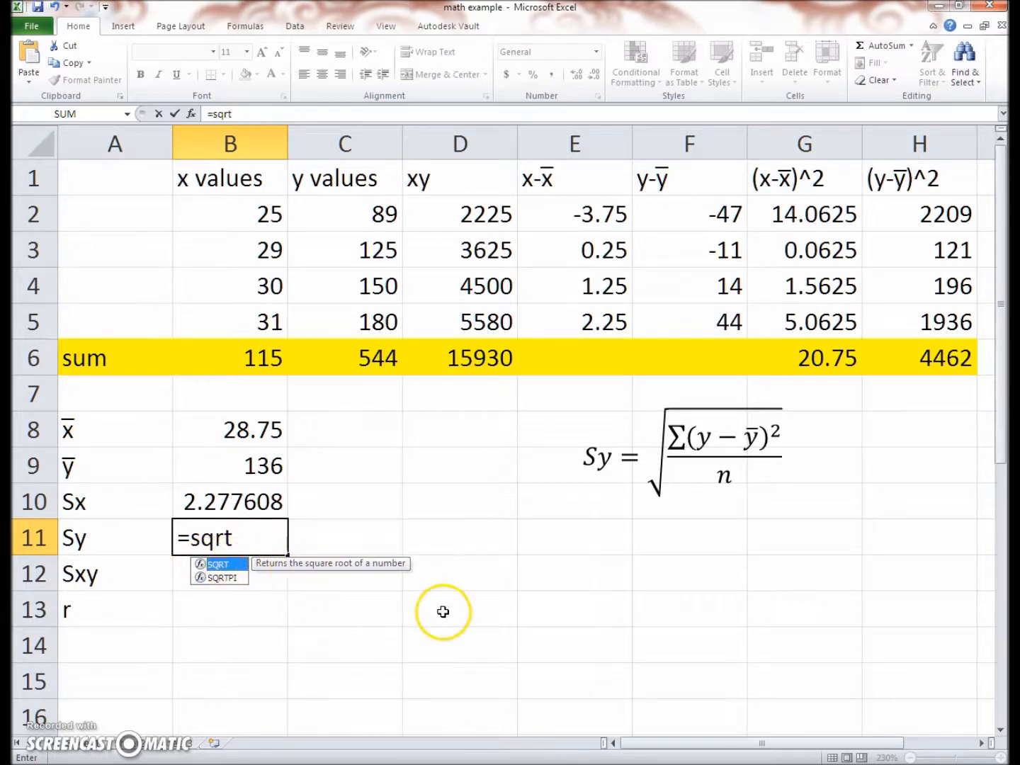
pyautogui.write('(')
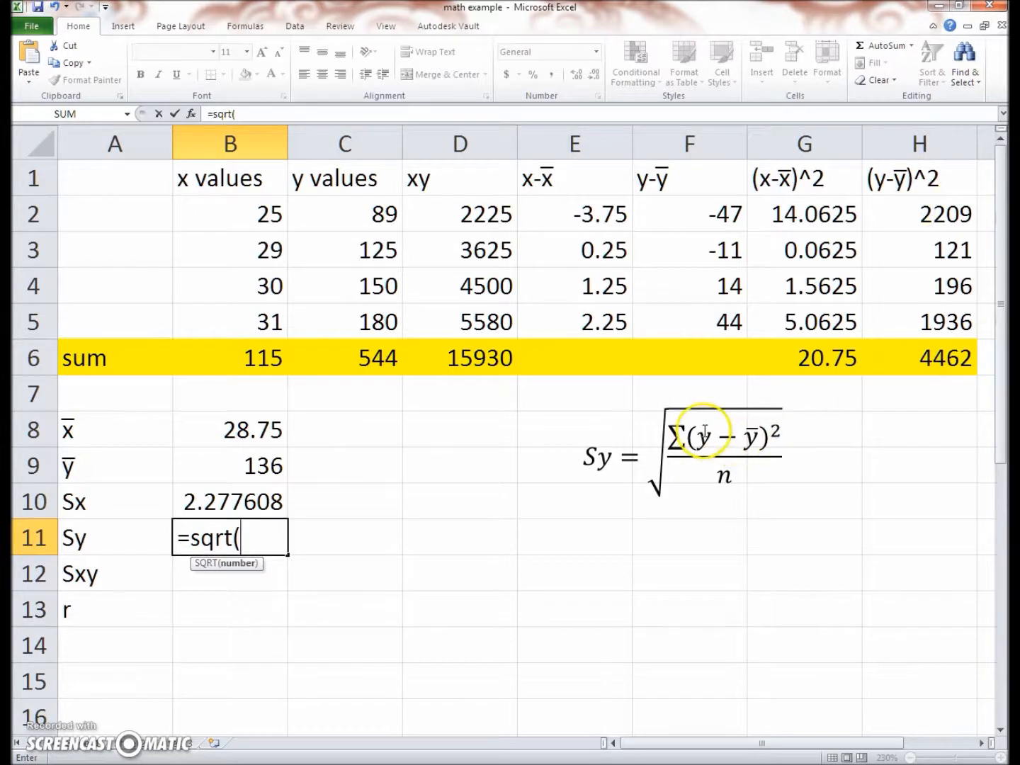
pyautogui.click(903, 361)
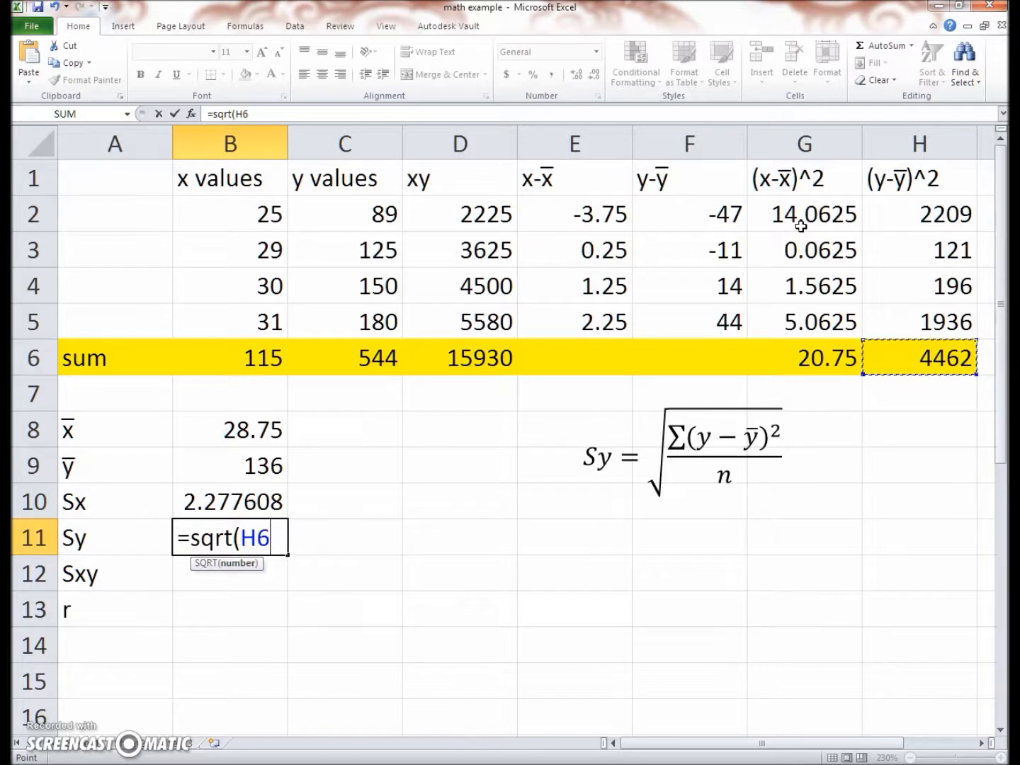
pyautogui.write('/4)')
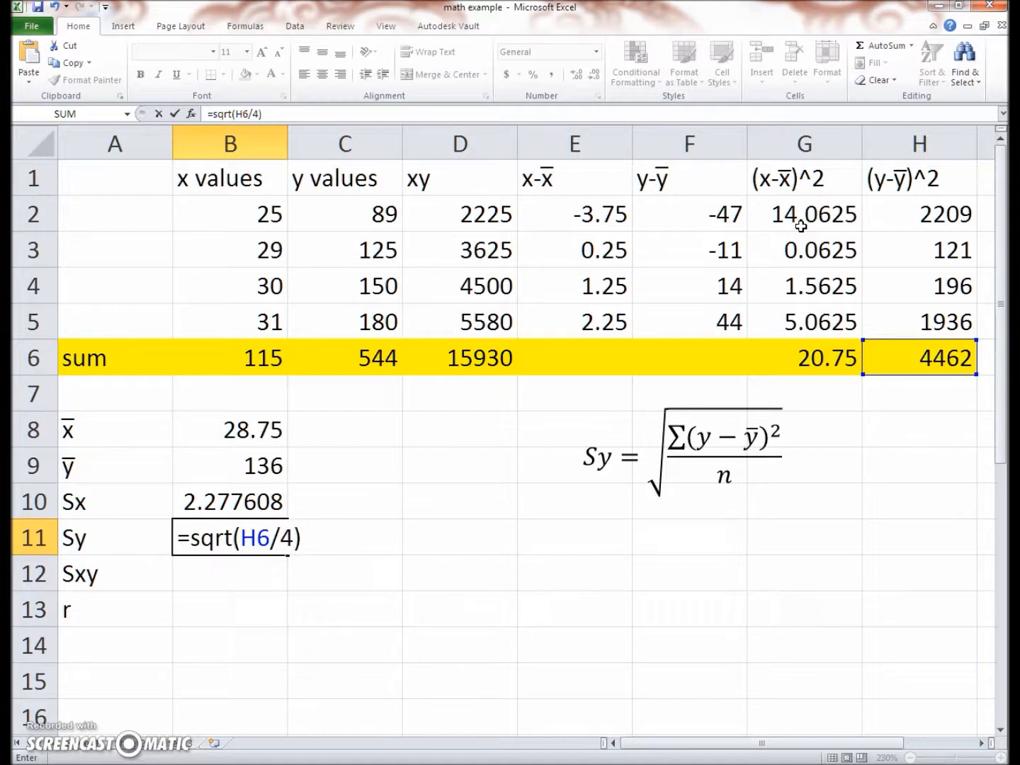
pyautogui.press('Return')
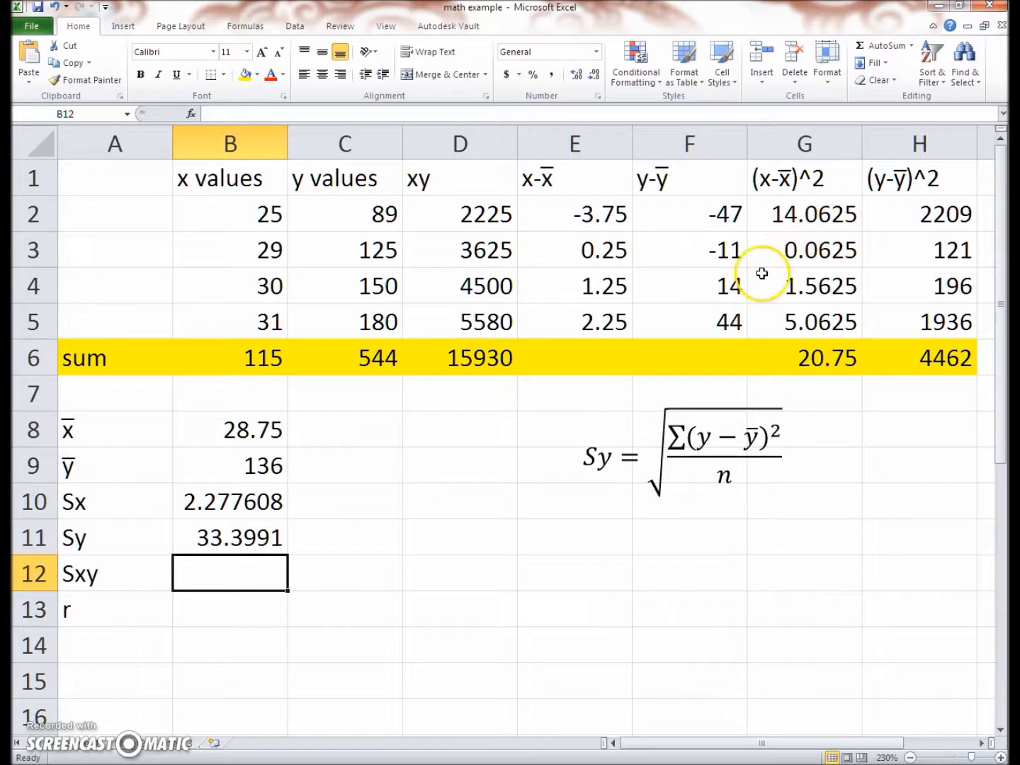
# Move the Sy formula text box down below the results, to around rows 17 to 20 in columns B to D
pyautogui.scroll(-1, 836, 223)
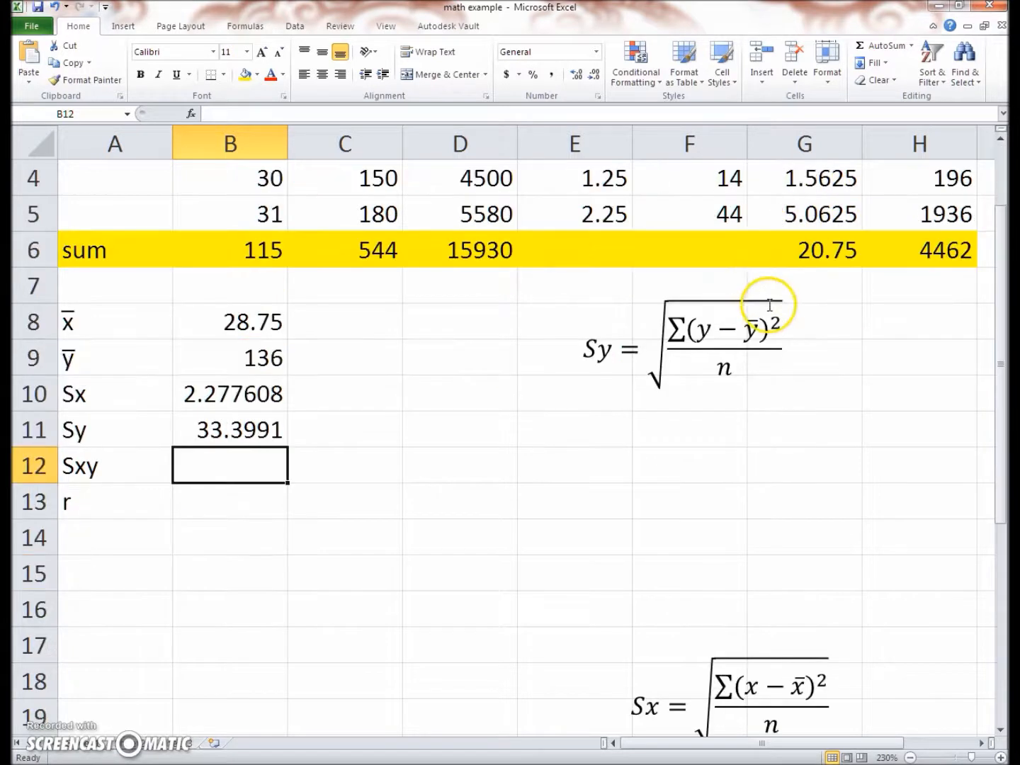
pyautogui.click(723, 293)
pyautogui.moveTo(717, 290); pyautogui.dragTo(377, 633)
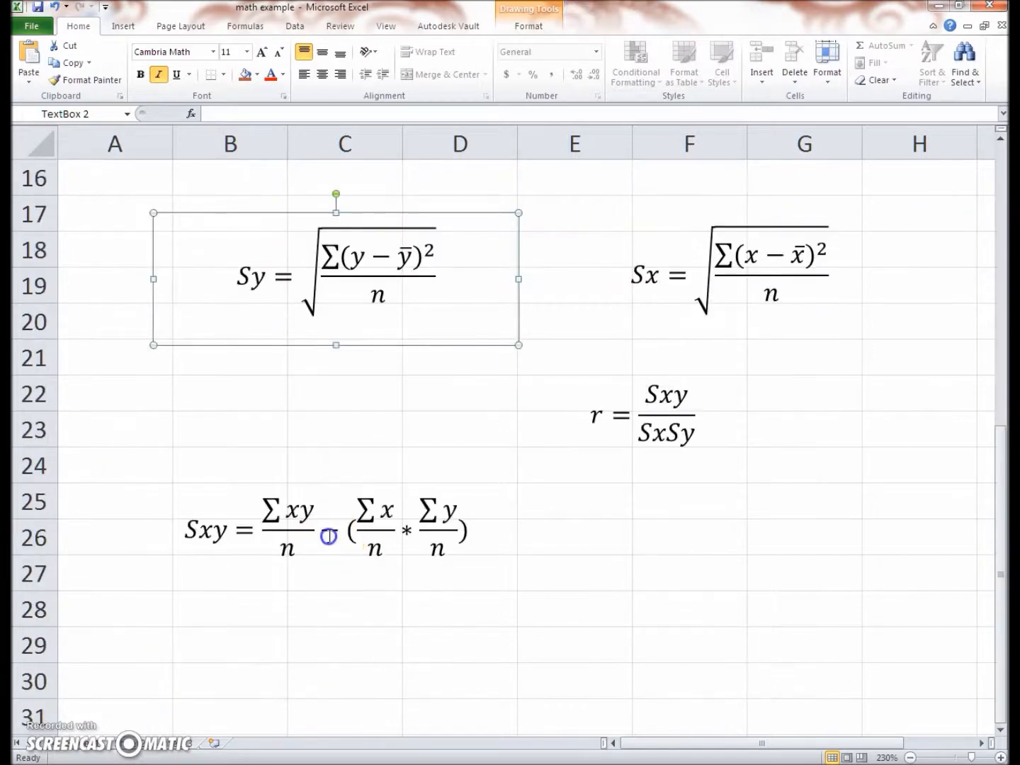
# Move the Sxy formula text box up under the sum row, to around rows 8 to 10 in columns D to G
pyautogui.click(326, 538)
pyautogui.click(353, 480)
pyautogui.click(354, 496)
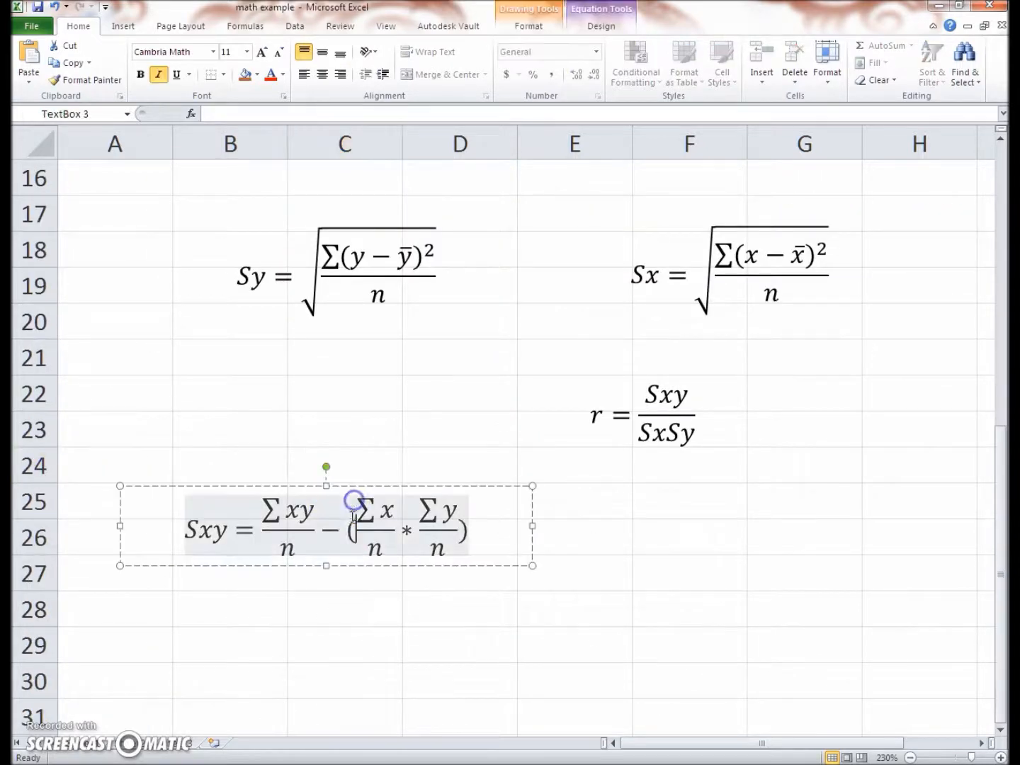
pyautogui.moveTo(336, 487); pyautogui.dragTo(591, 425)
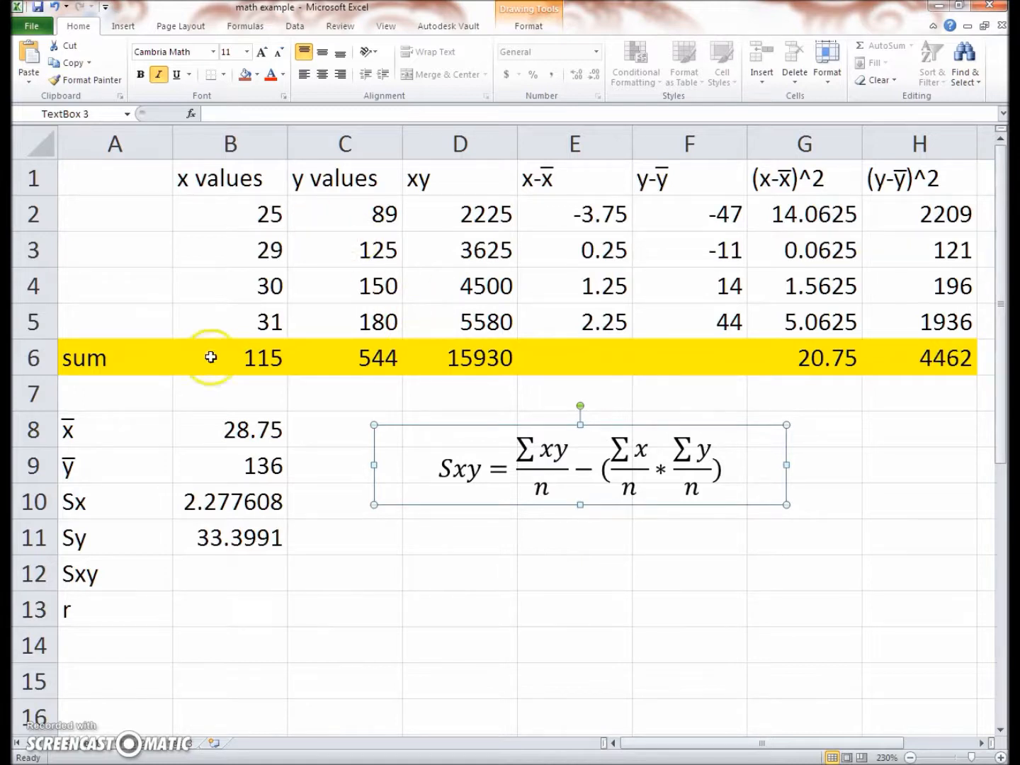
# Calculate Sxy in B12 with the formula =(D6/4)-(B6/4*C6/4)
pyautogui.click(192, 576)
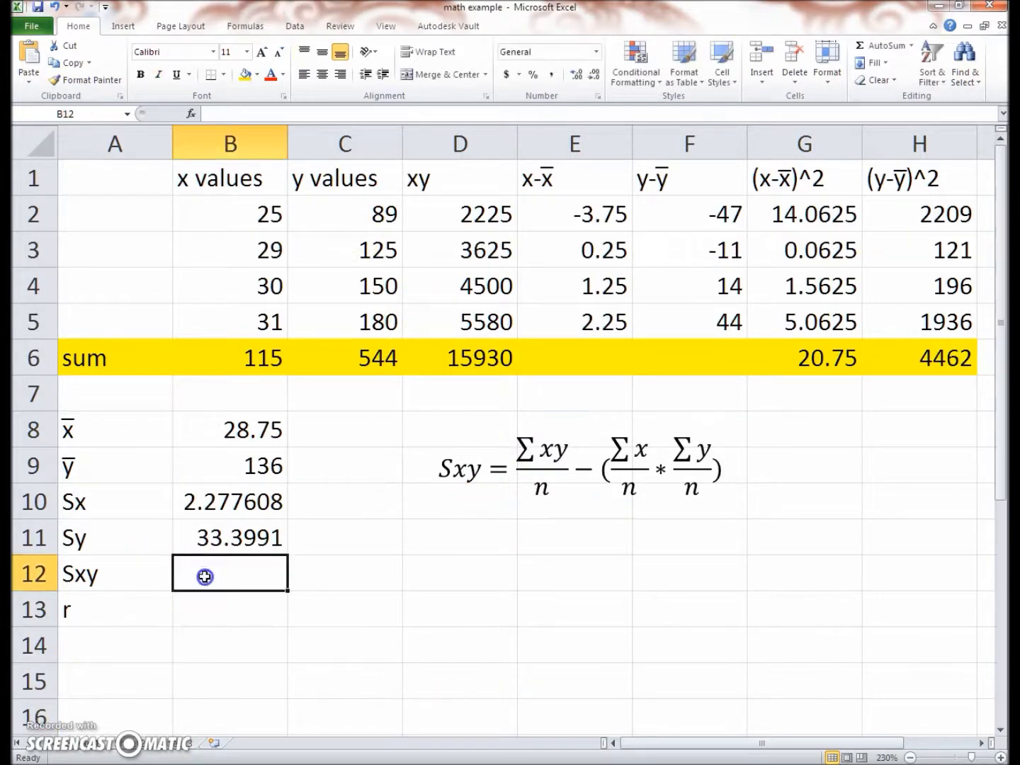
pyautogui.write('=')
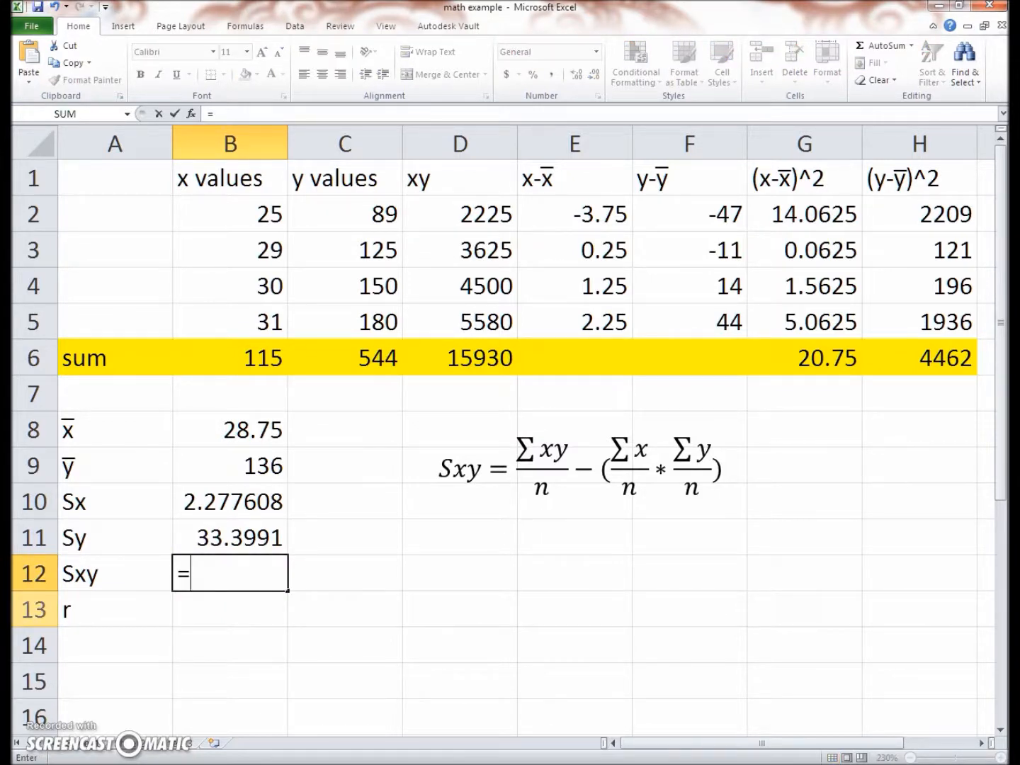
pyautogui.write('(')
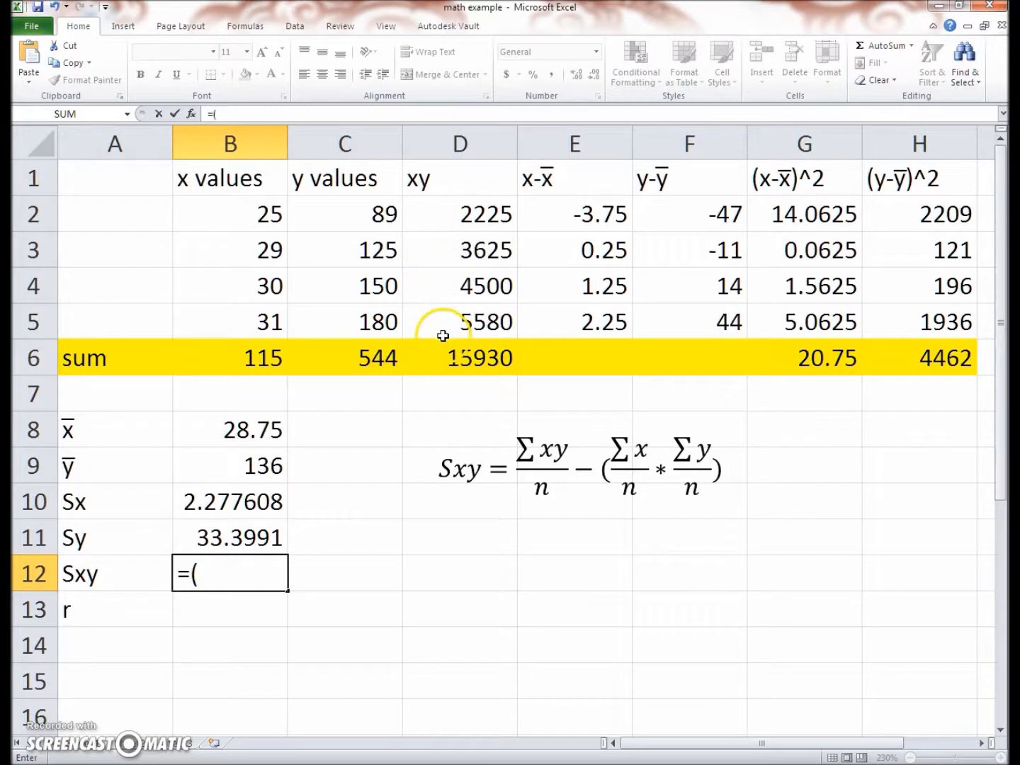
pyautogui.click(460, 369)
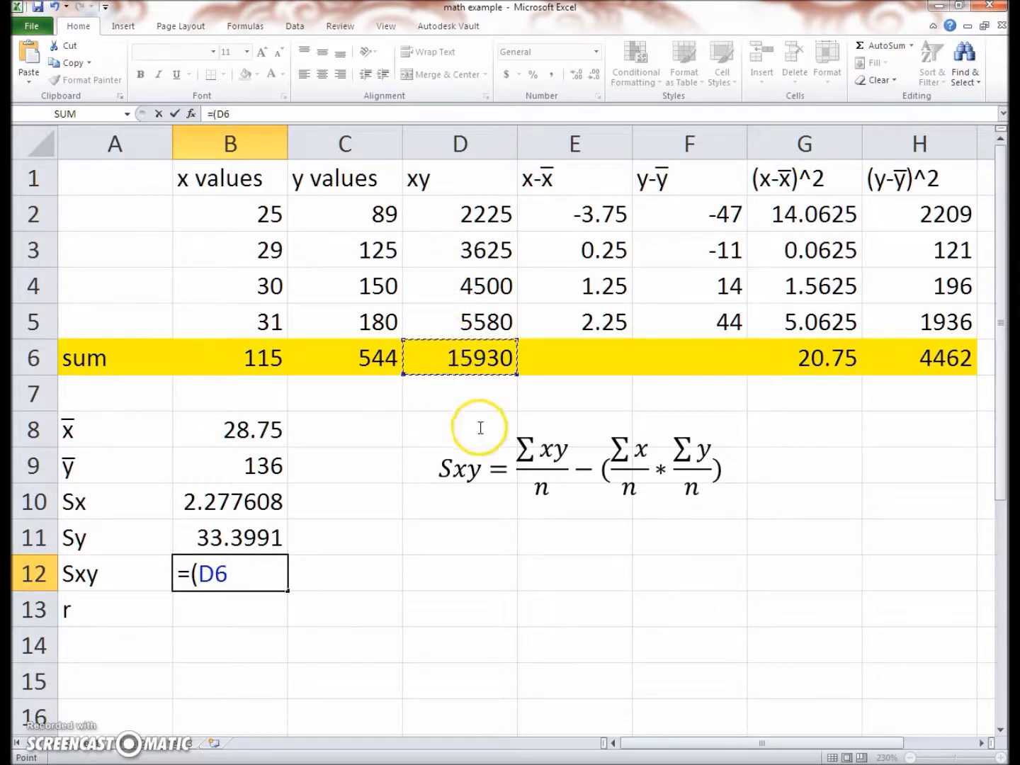
pyautogui.write('/')
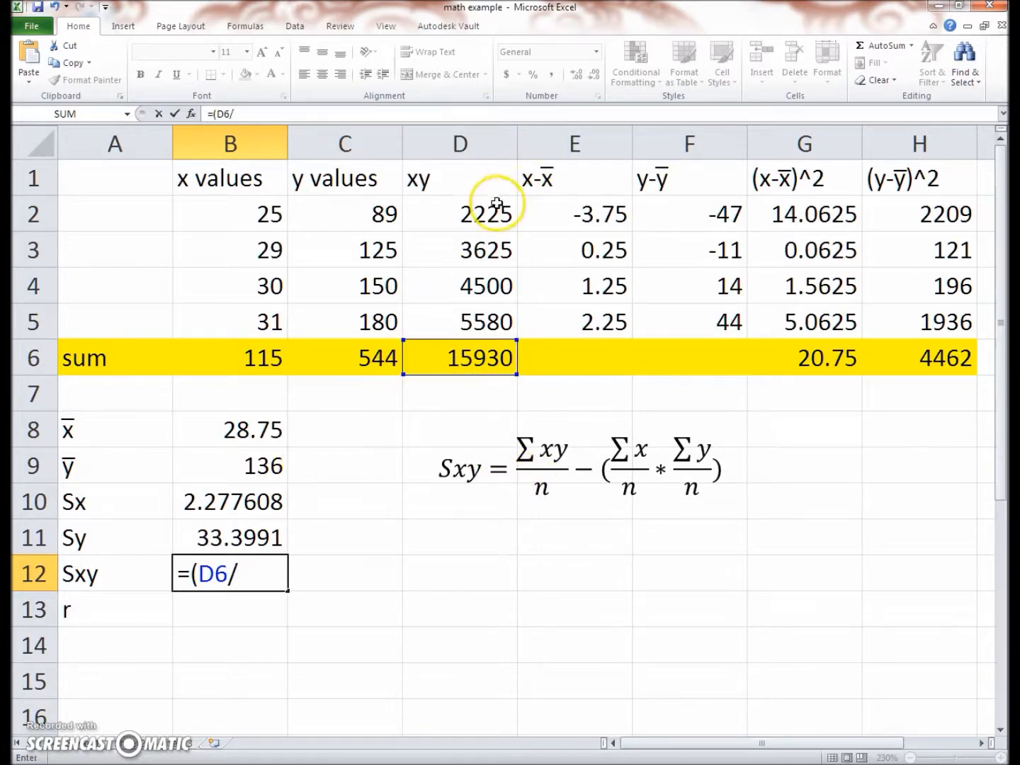
pyautogui.write('4')
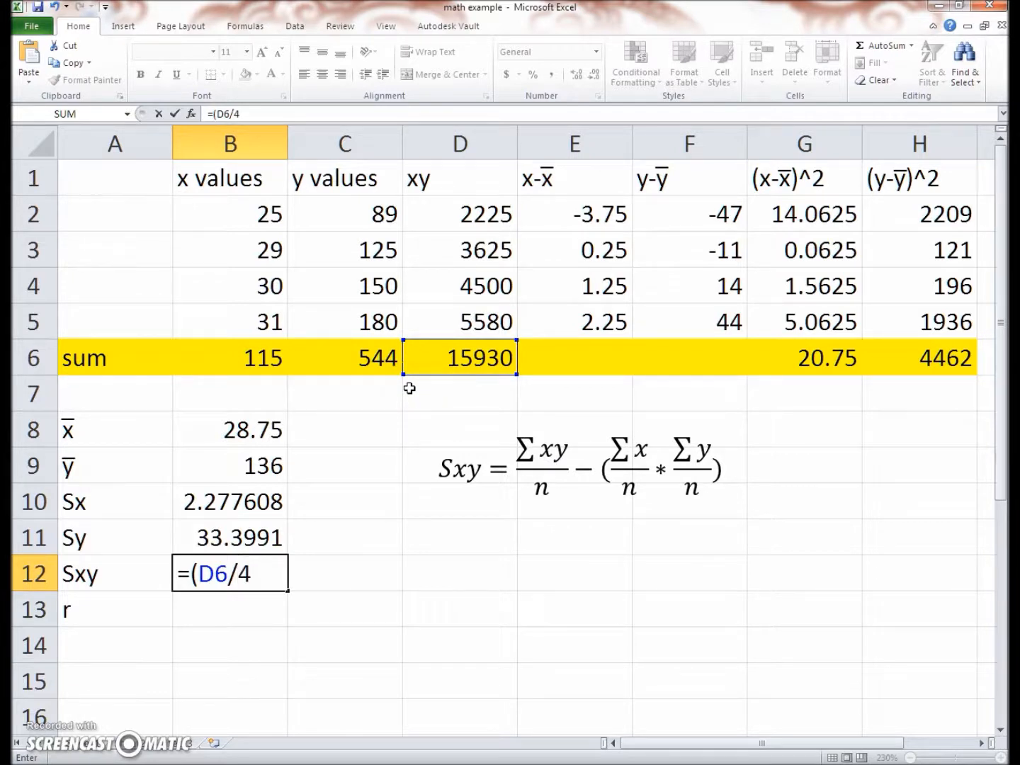
pyautogui.write(')-(')
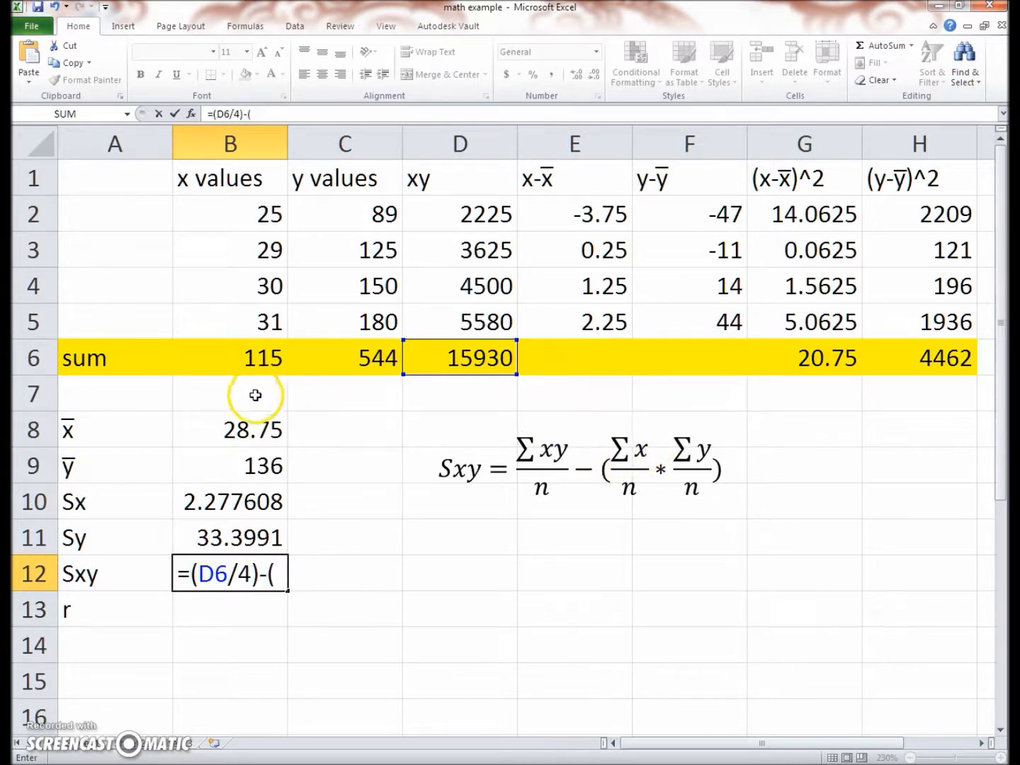
pyautogui.click(211, 369)
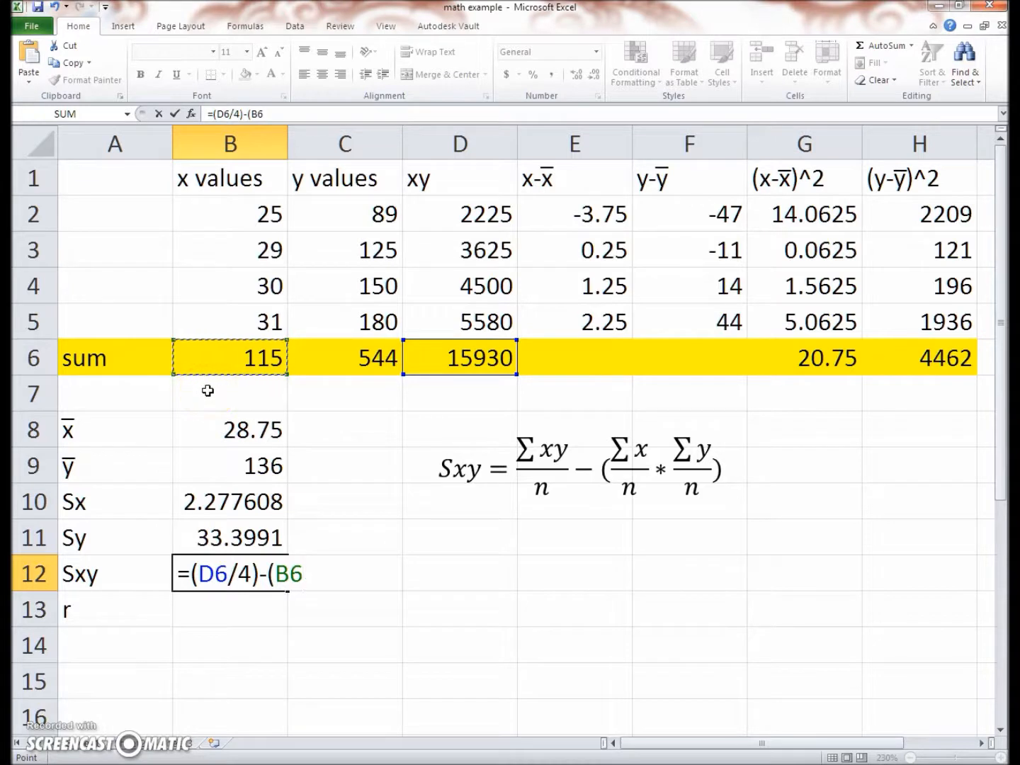
pyautogui.write('/4')
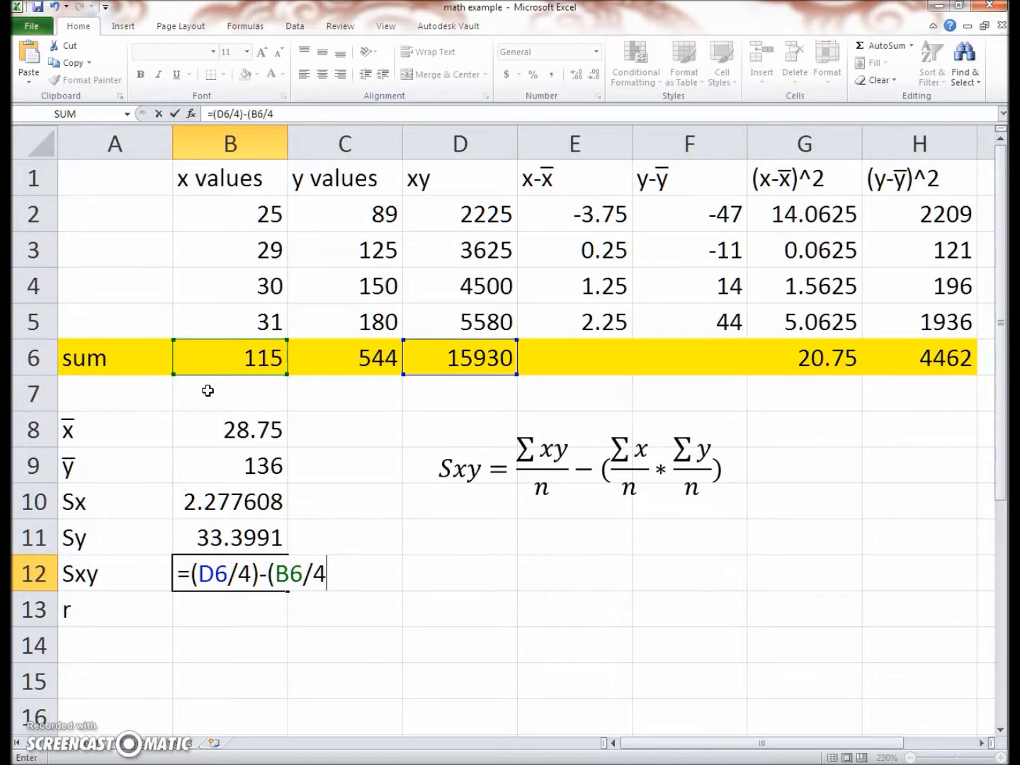
pyautogui.write('*')
pyautogui.click(373, 364)
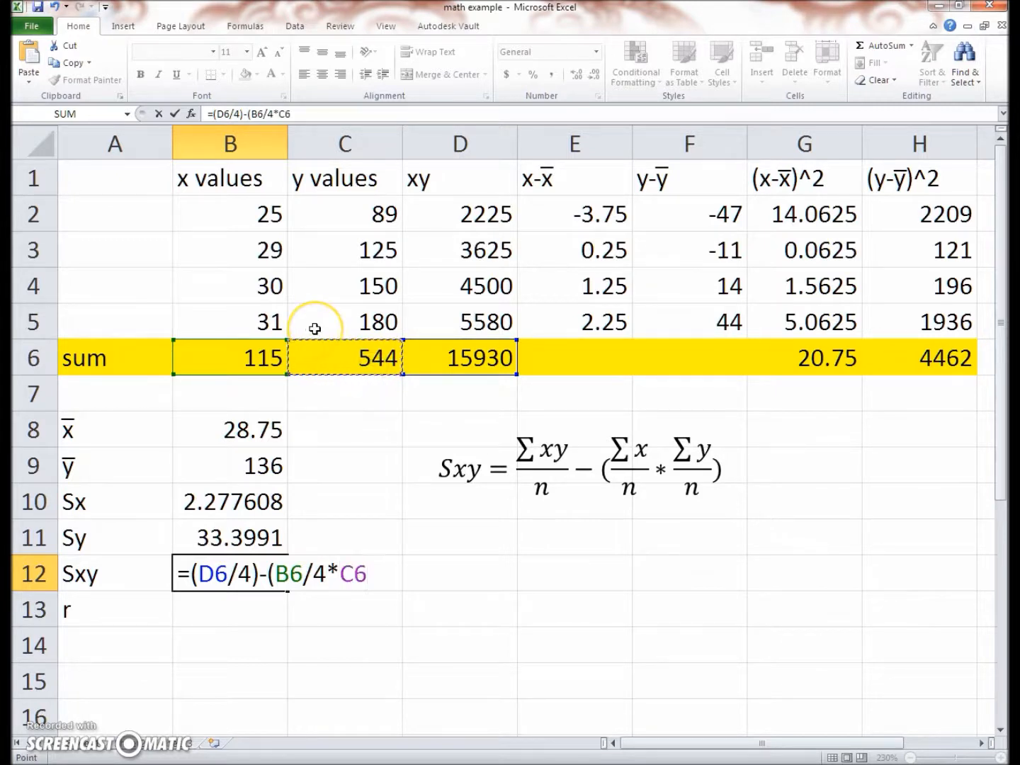
pyautogui.write('/')
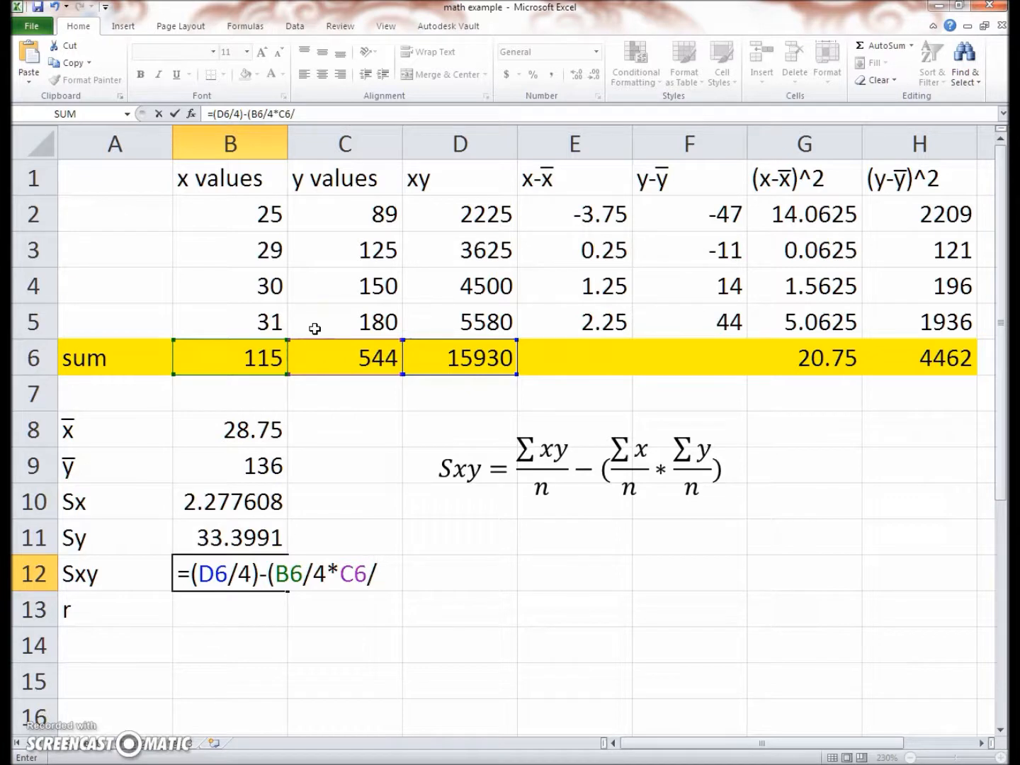
pyautogui.write('4)')
pyautogui.press('Return')
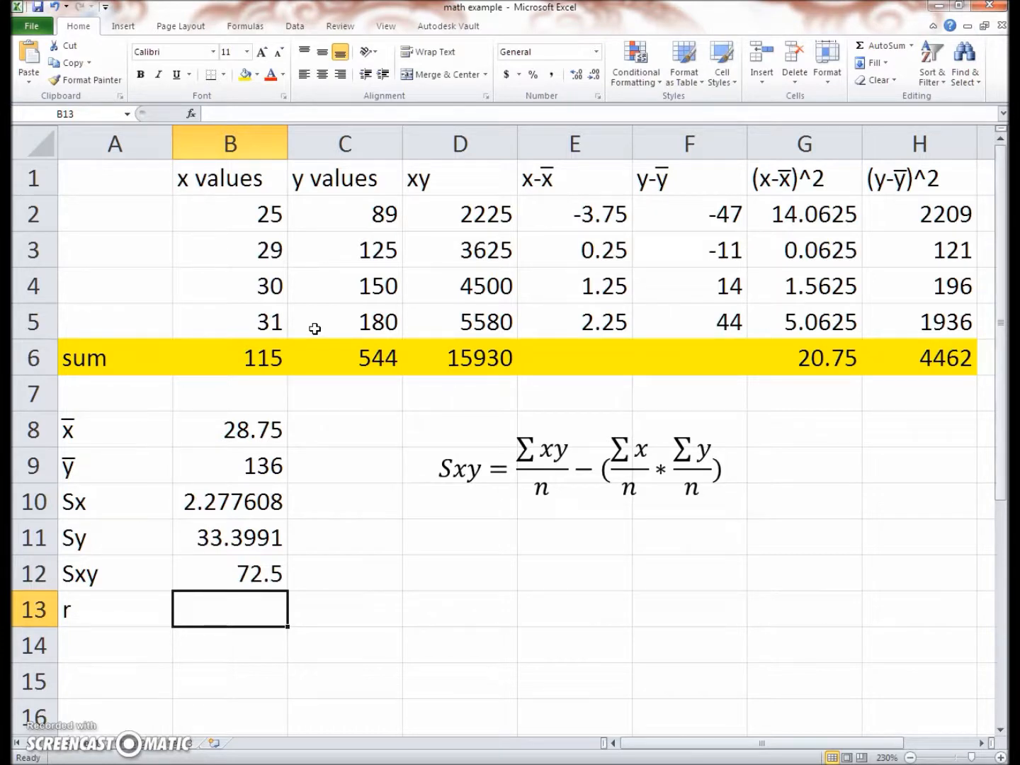
# Move the Sxy formula text box down to around rows 24 to 26, and the r formula text box up to around rows 9 to 11
pyautogui.click(506, 455)
pyautogui.moveTo(482, 420); pyautogui.dragTo(224, 633)
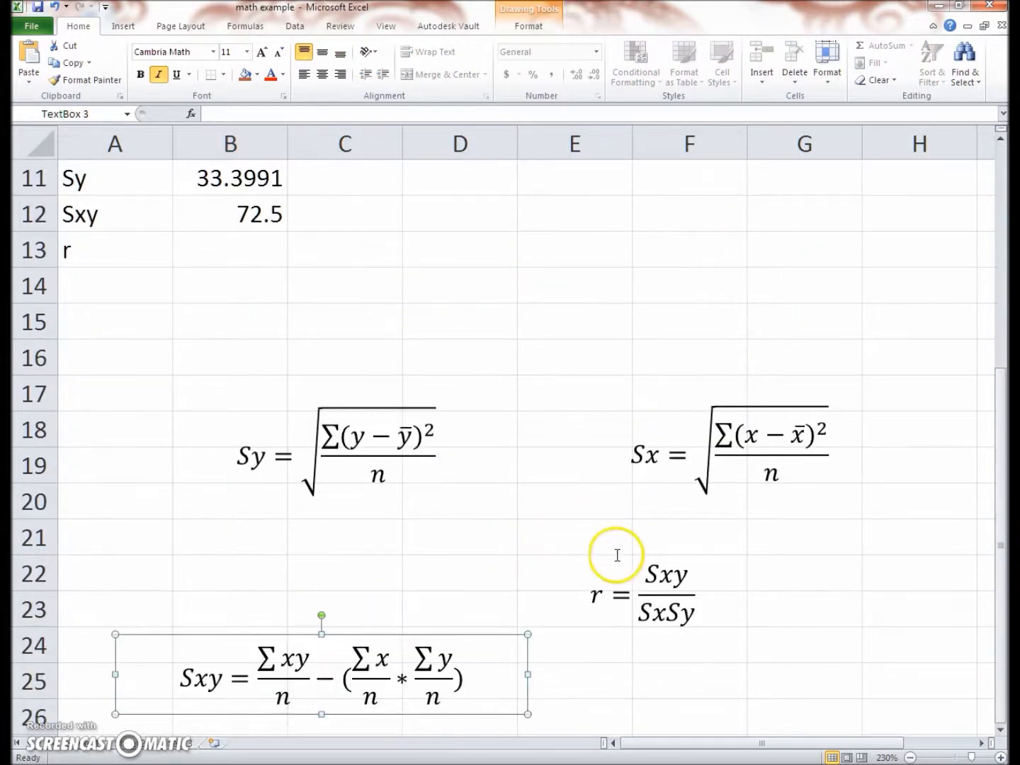
pyautogui.click(648, 616)
pyautogui.moveTo(660, 546); pyautogui.dragTo(587, 453)
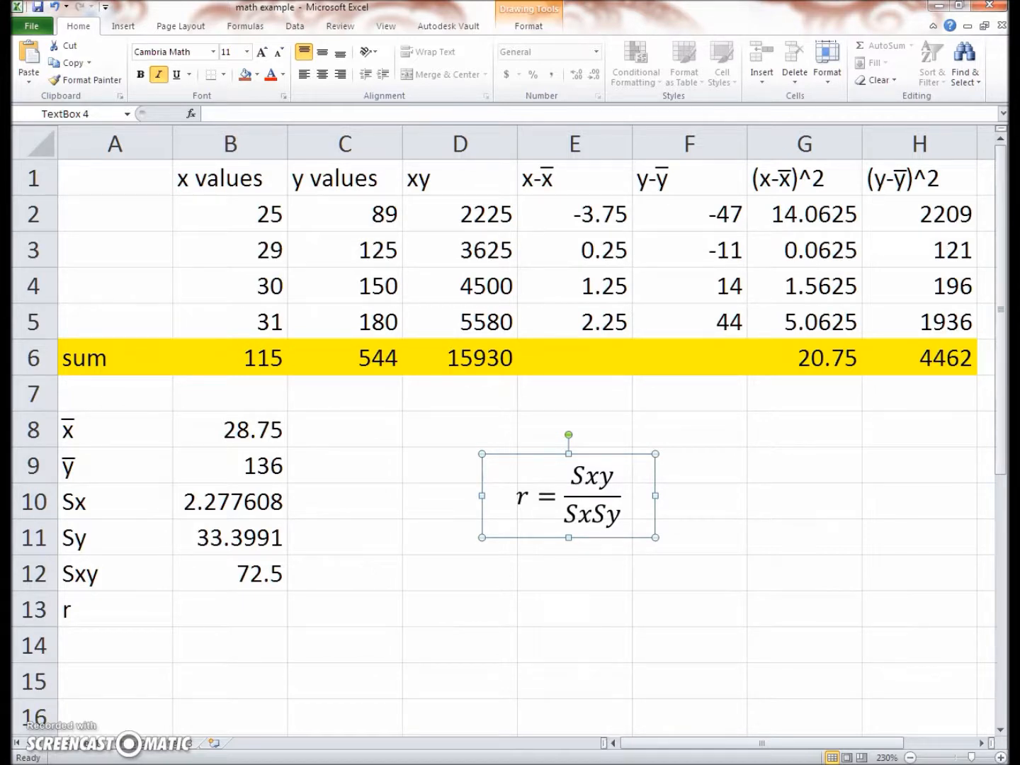
# Calculate the correlation coefficient r in B13 with the formula =B12/(B10*B11)
pyautogui.click(250, 612)
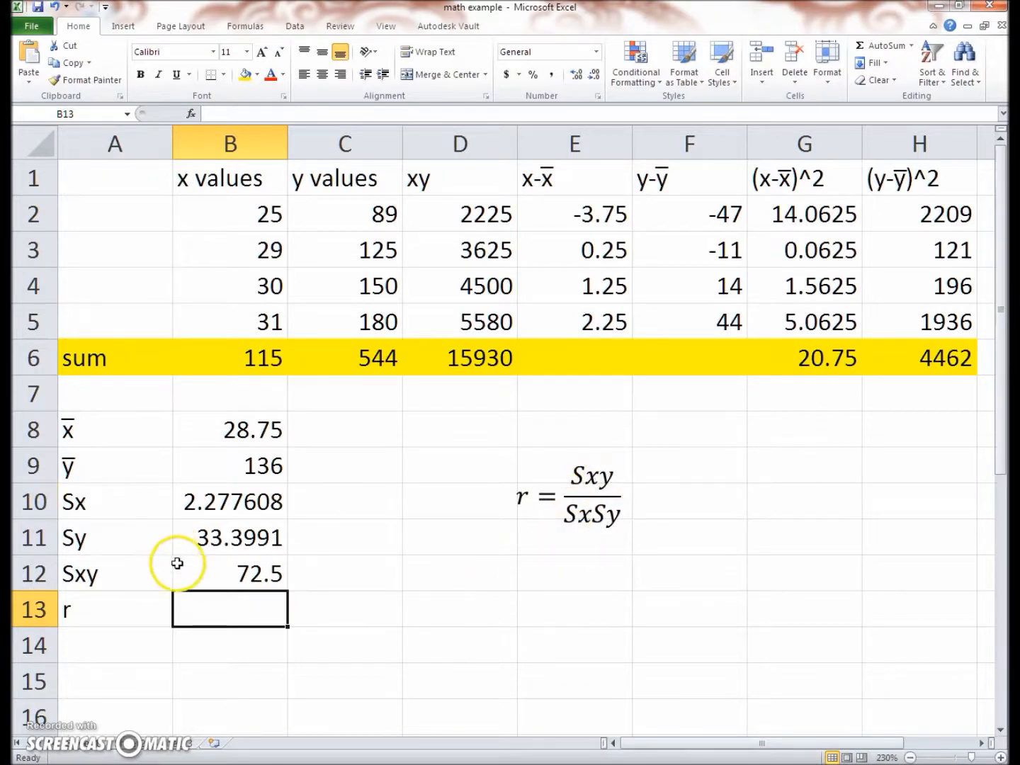
pyautogui.write('=')
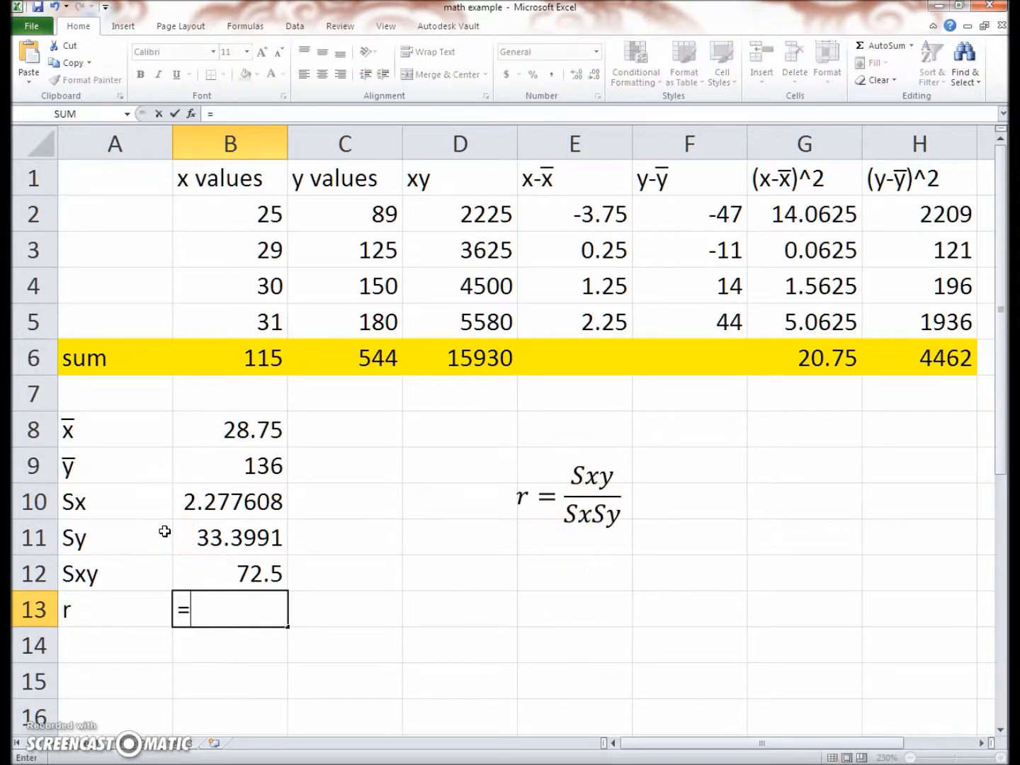
pyautogui.click(232, 573)
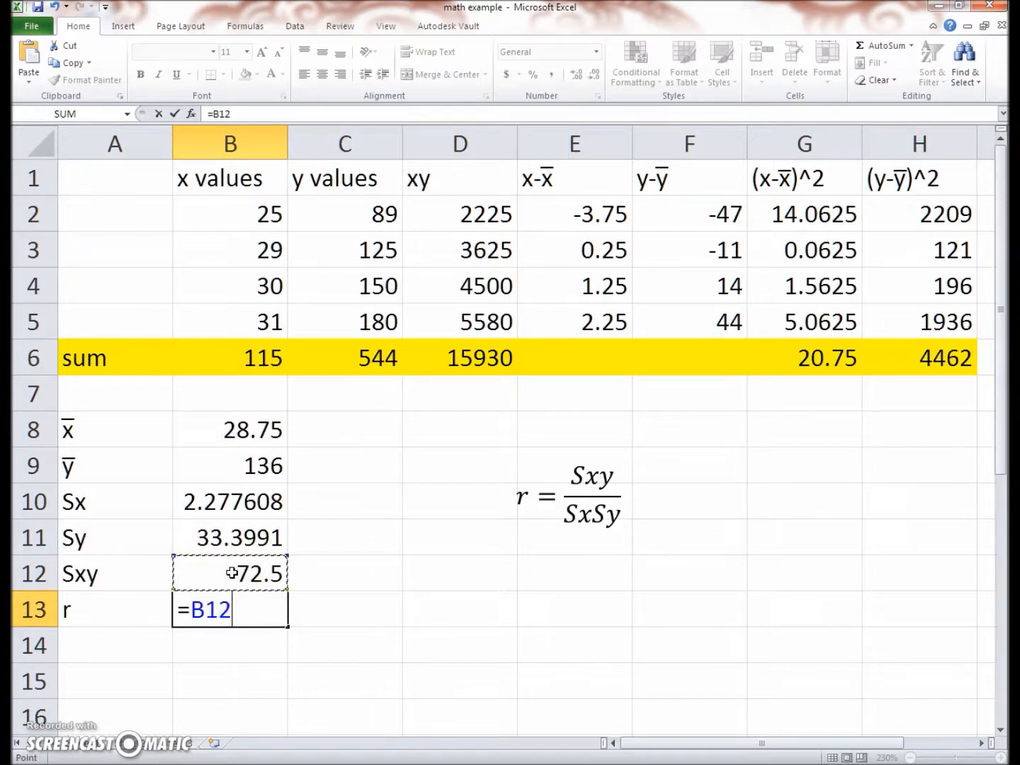
pyautogui.write('/')
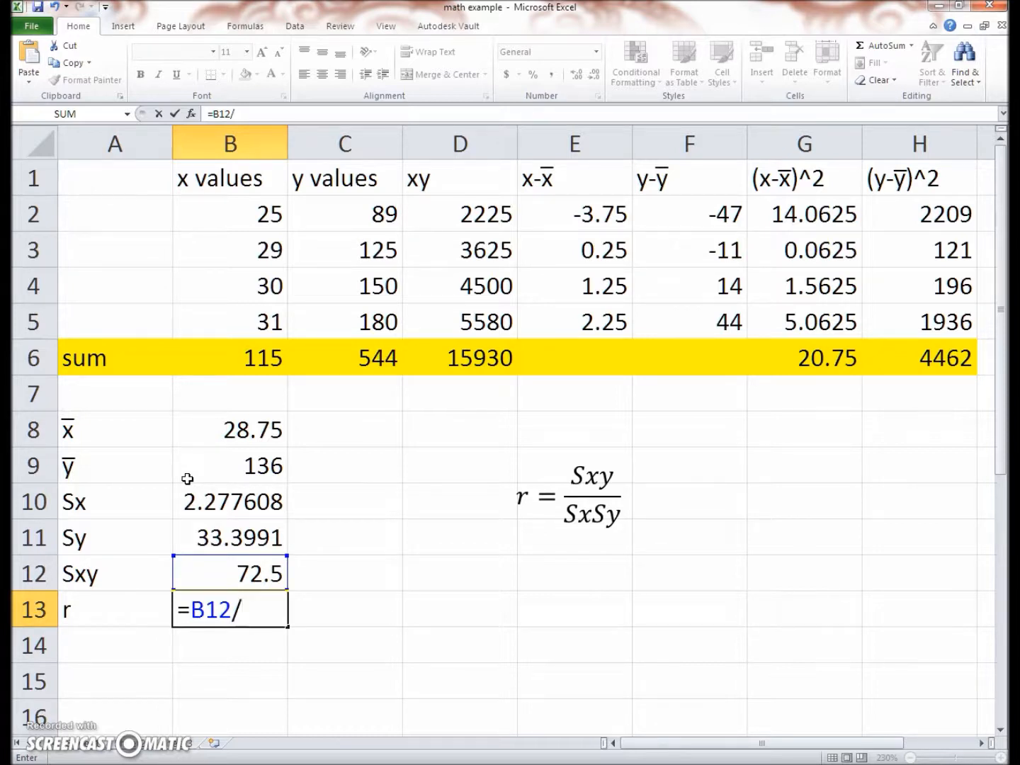
pyautogui.write('(')
pyautogui.click(223, 500)
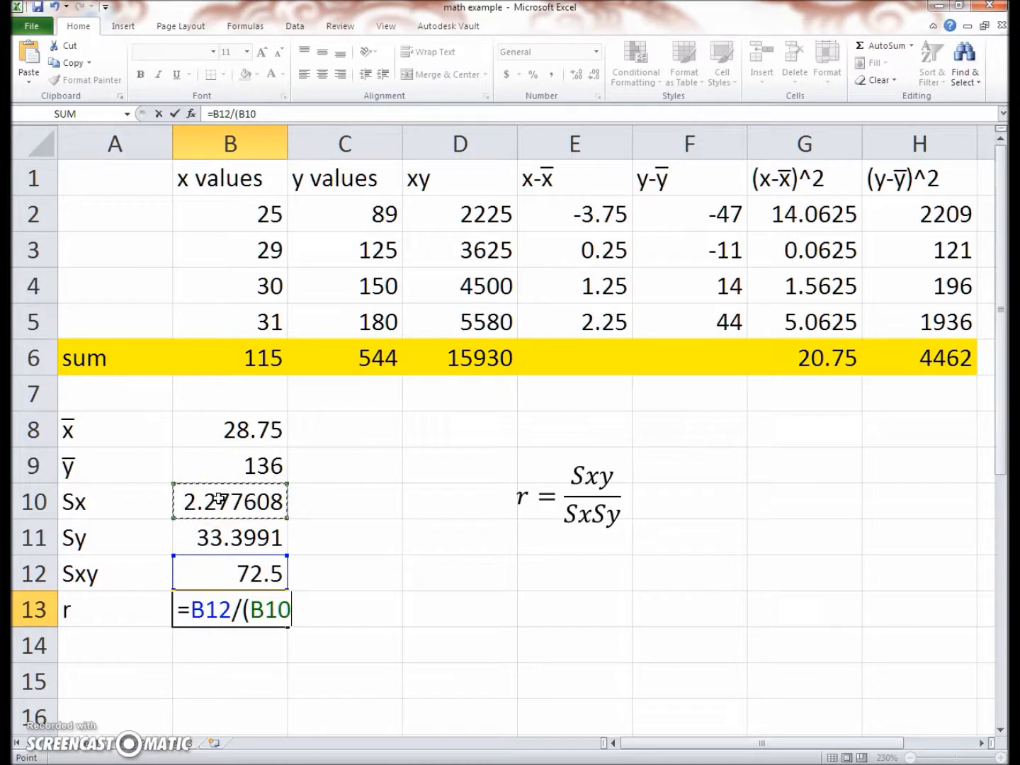
pyautogui.write('*')
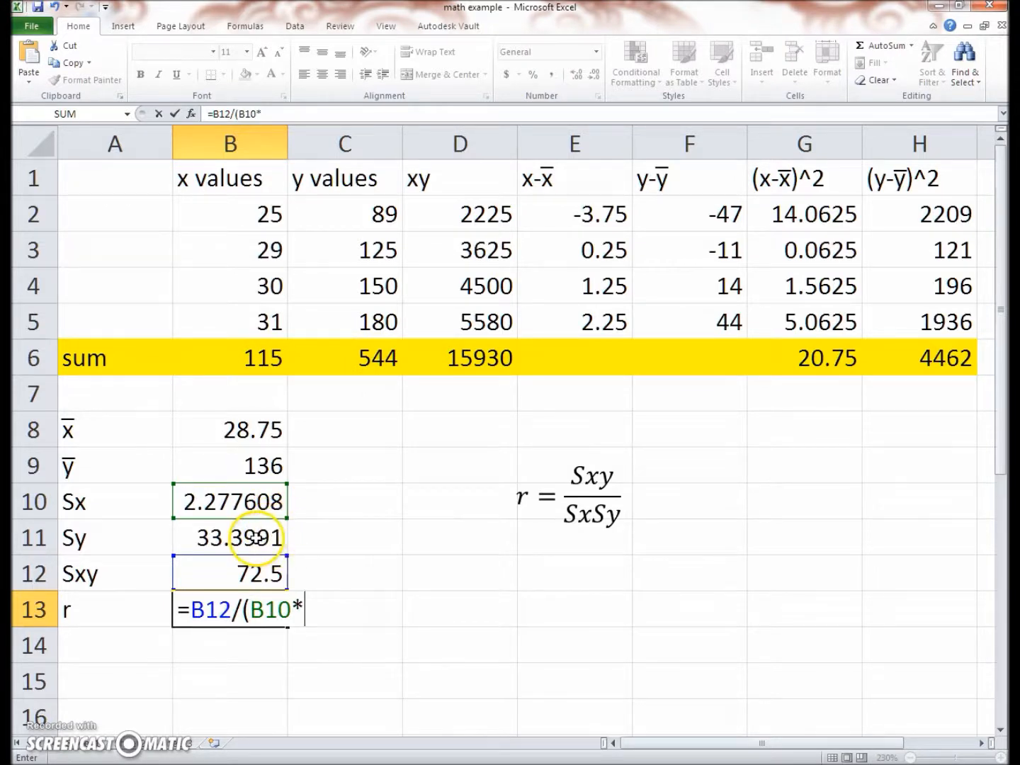
pyautogui.click(255, 536)
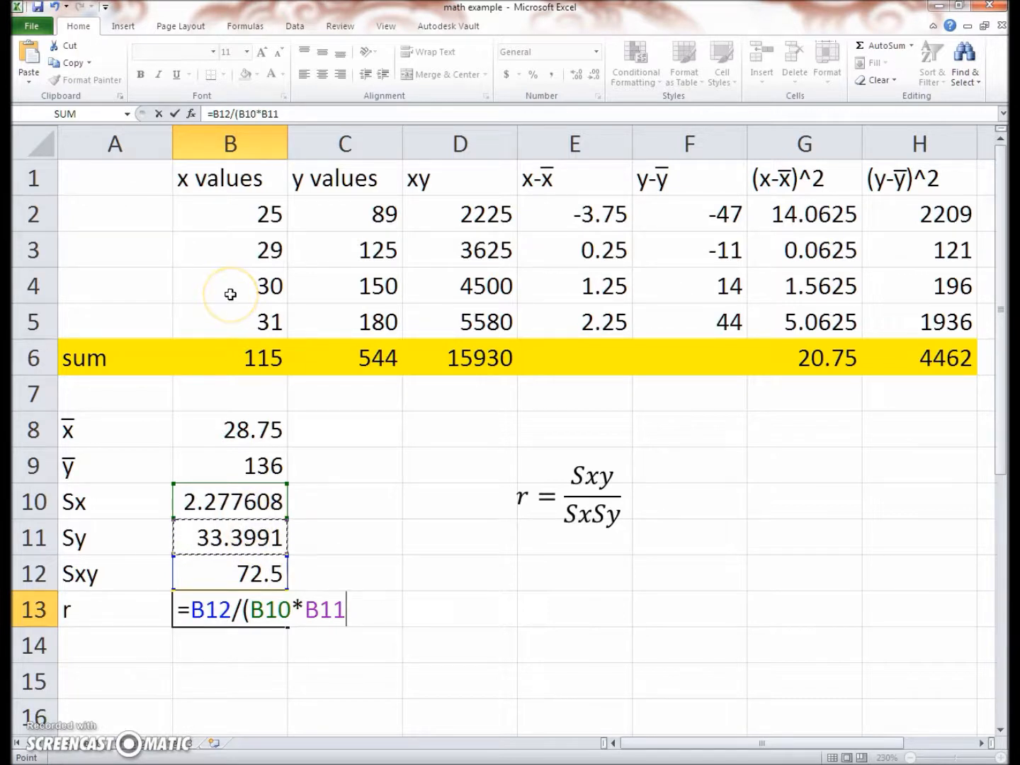
pyautogui.write(')')
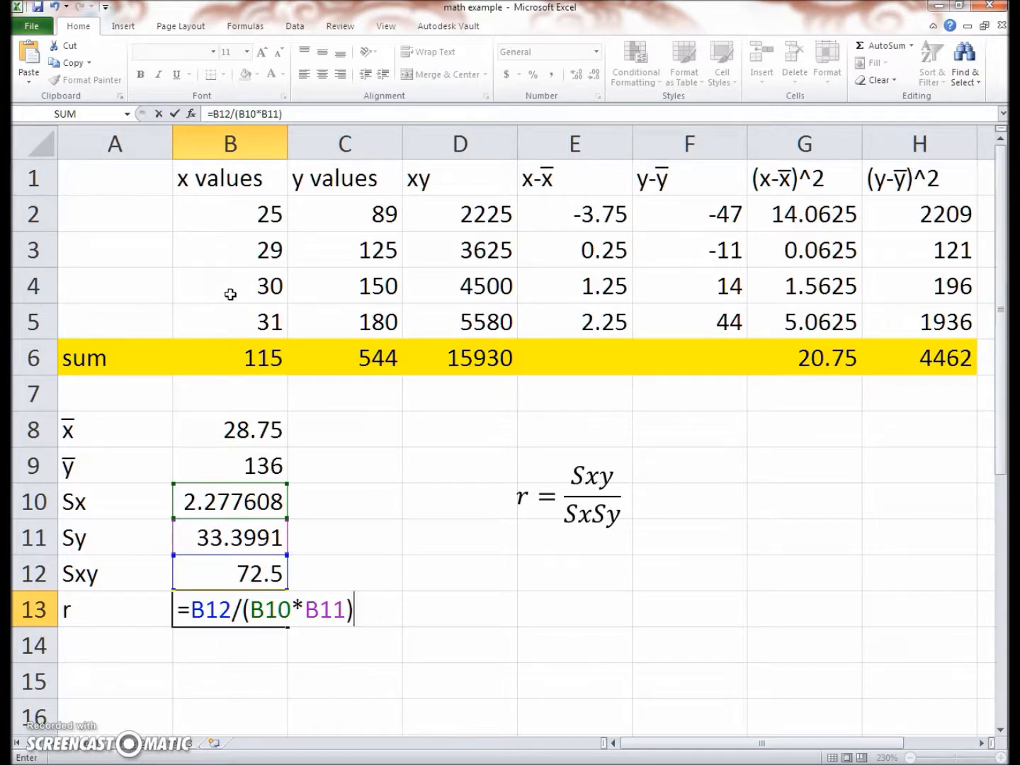
pyautogui.press('Return')
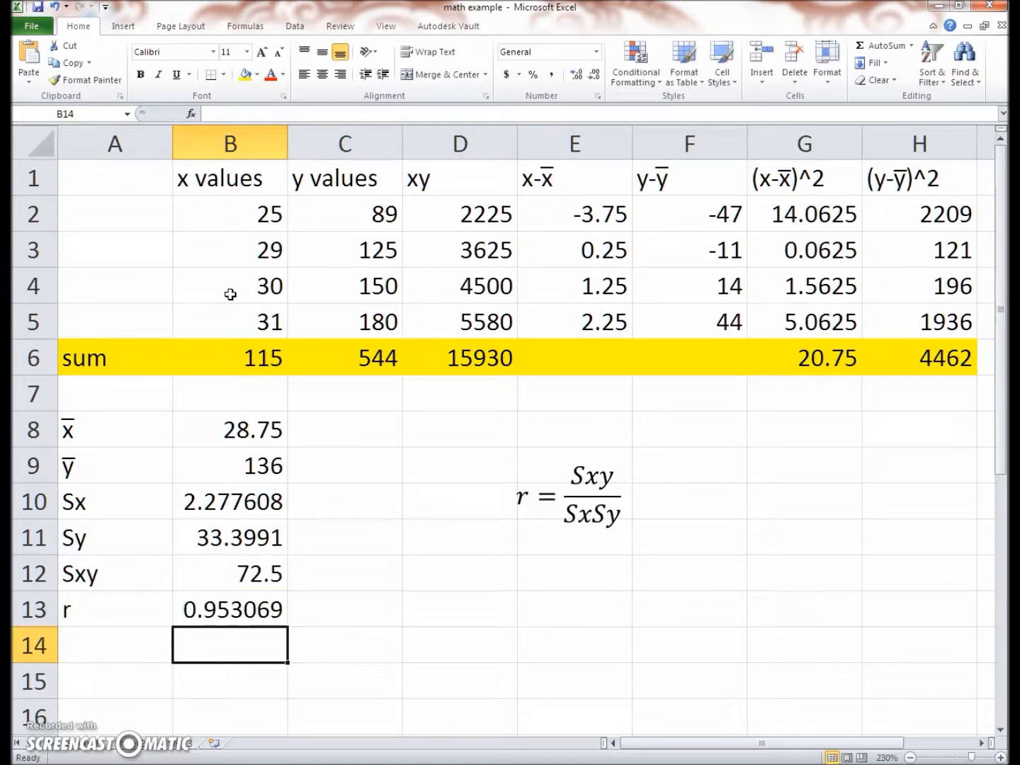